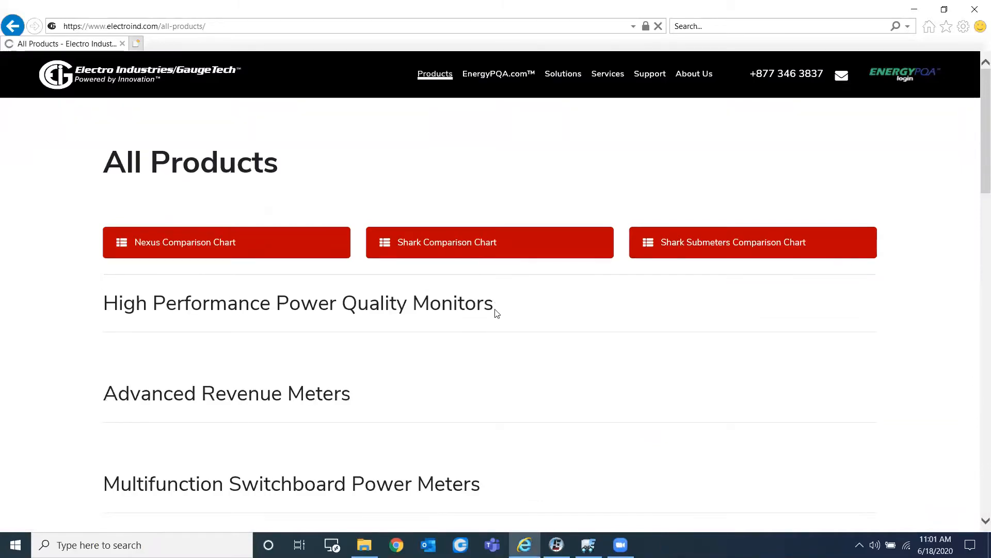
Step: Find CommunicatorPQA under Energy Management Software on the All Products page and open its product page
{"action": "scroll", "coordinate": [478, 299], "scroll_direction": "down", "scroll_amount": 10}
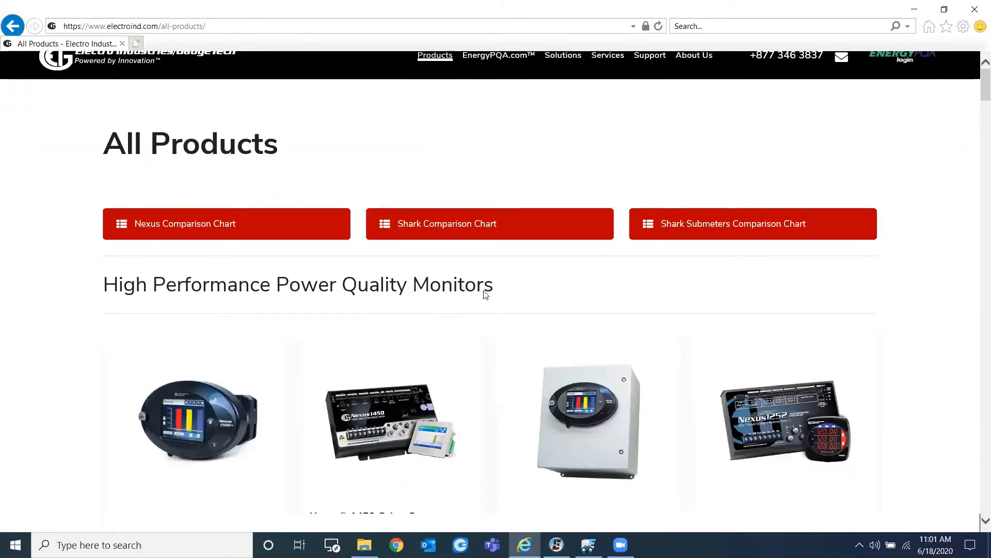
{"action": "scroll", "coordinate": [485, 295], "scroll_direction": "down", "scroll_amount": 20}
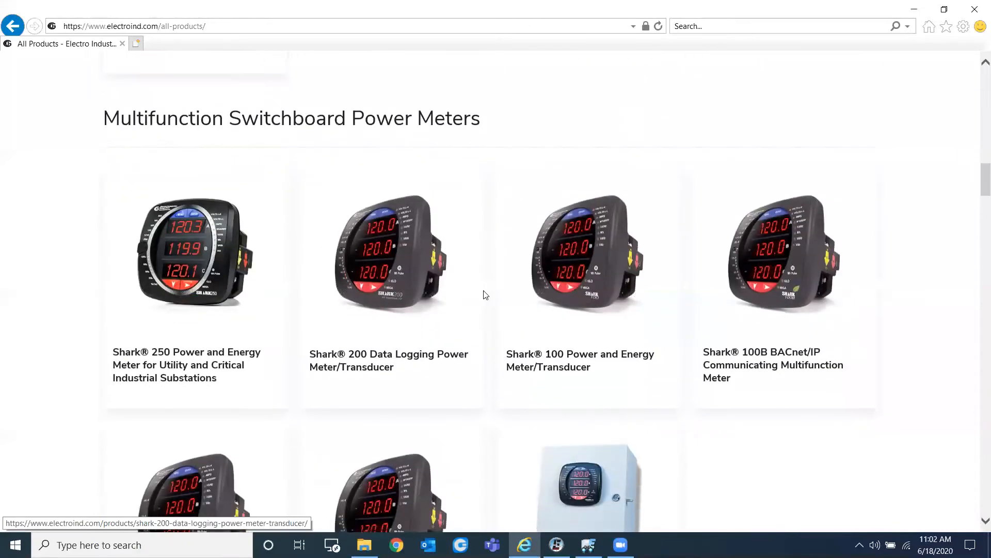
{"action": "scroll", "coordinate": [484, 295], "scroll_direction": "down", "scroll_amount": 5}
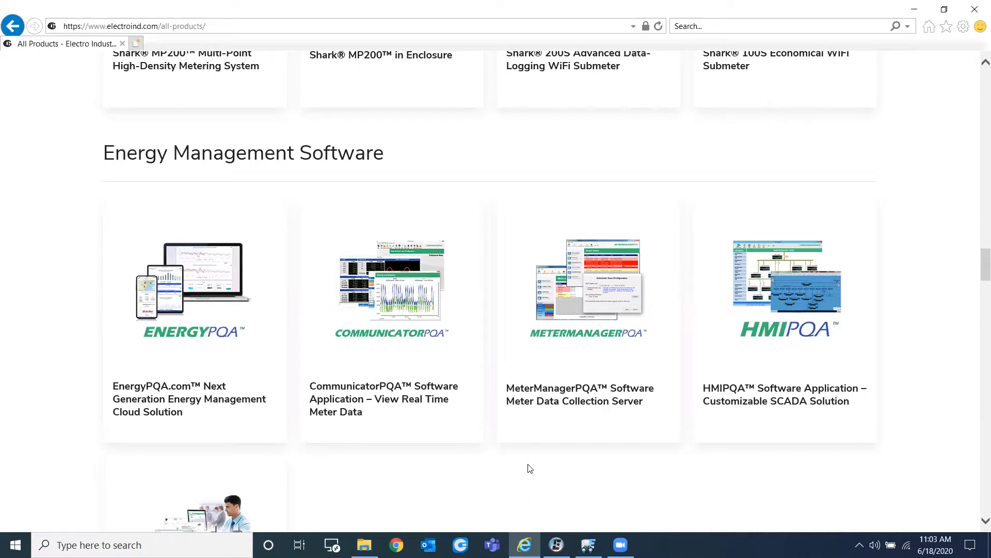
{"action": "left_click", "coordinate": [367, 327]}
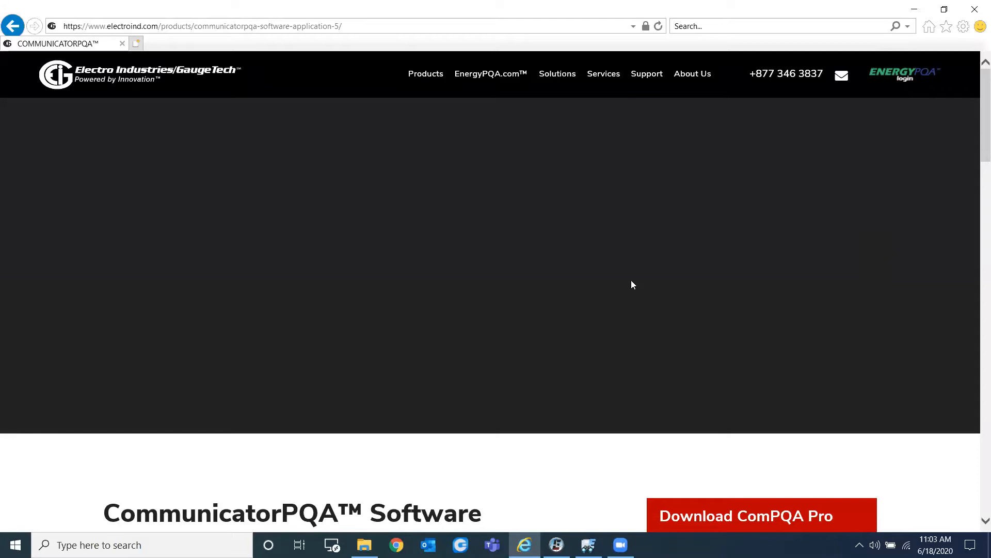
Step: Open the ComPQA Pro download form, review its required fields down to the submit option, and minimize the browser
{"action": "scroll", "coordinate": [830, 300], "scroll_direction": "down", "scroll_amount": 3}
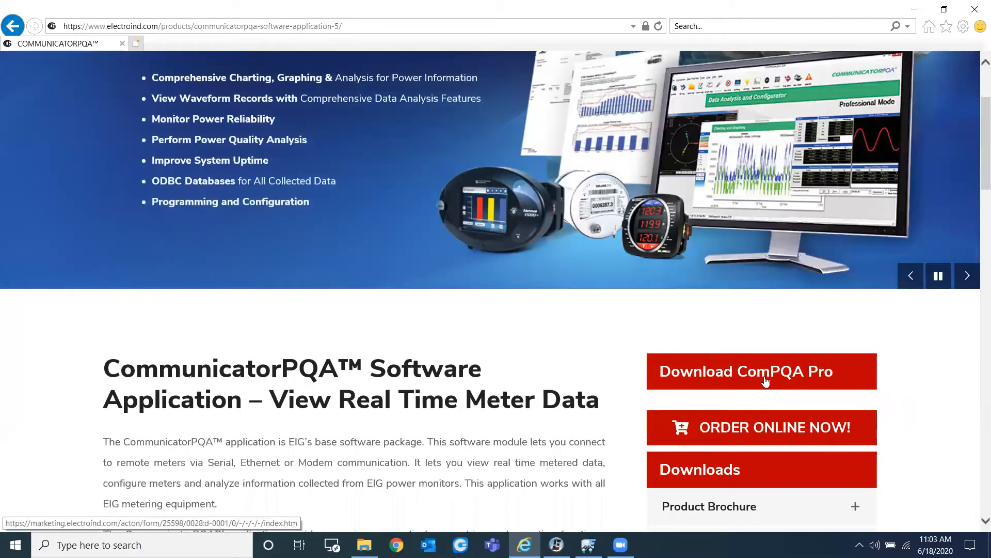
{"action": "left_click", "coordinate": [776, 377]}
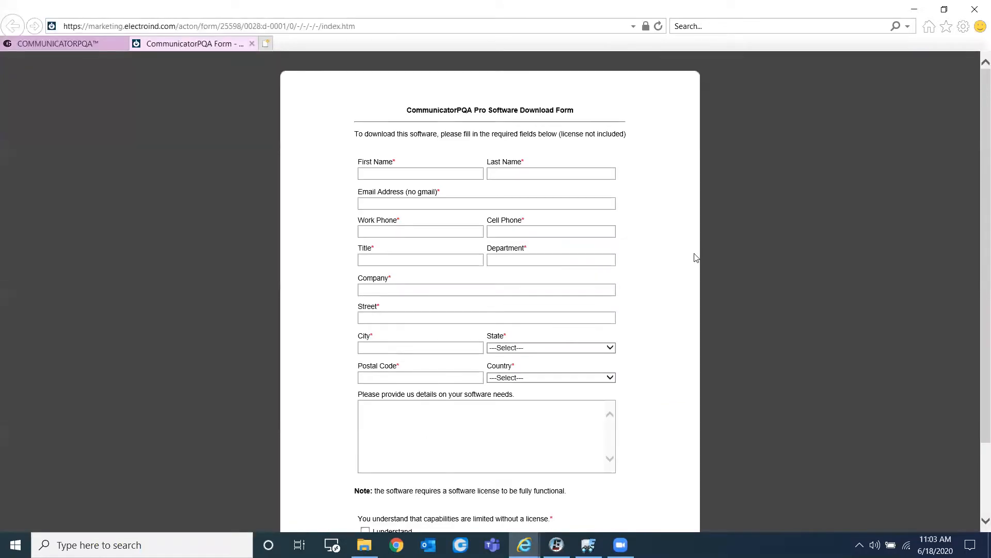
{"action": "scroll", "coordinate": [634, 308], "scroll_direction": "down", "scroll_amount": 2}
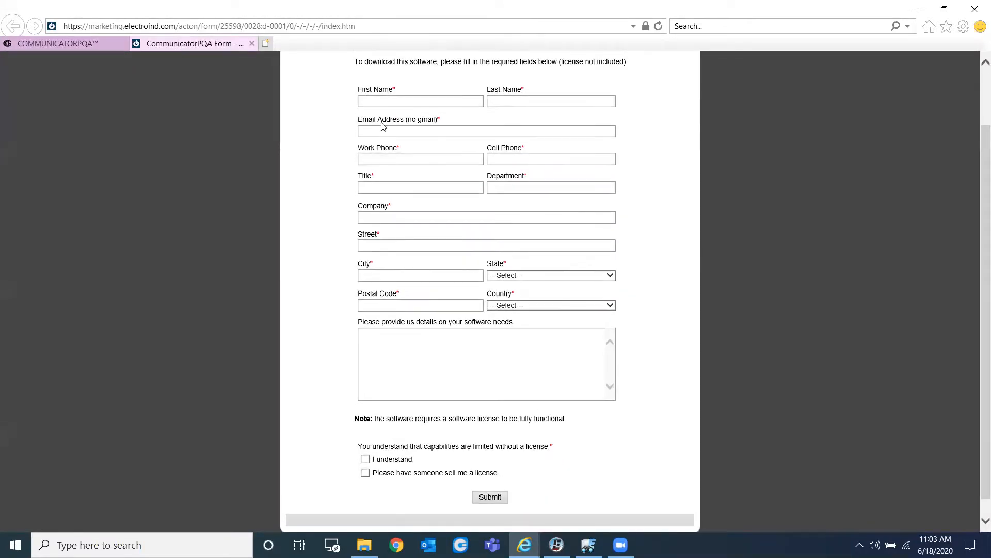
{"action": "scroll", "coordinate": [485, 455], "scroll_direction": "down", "scroll_amount": 1}
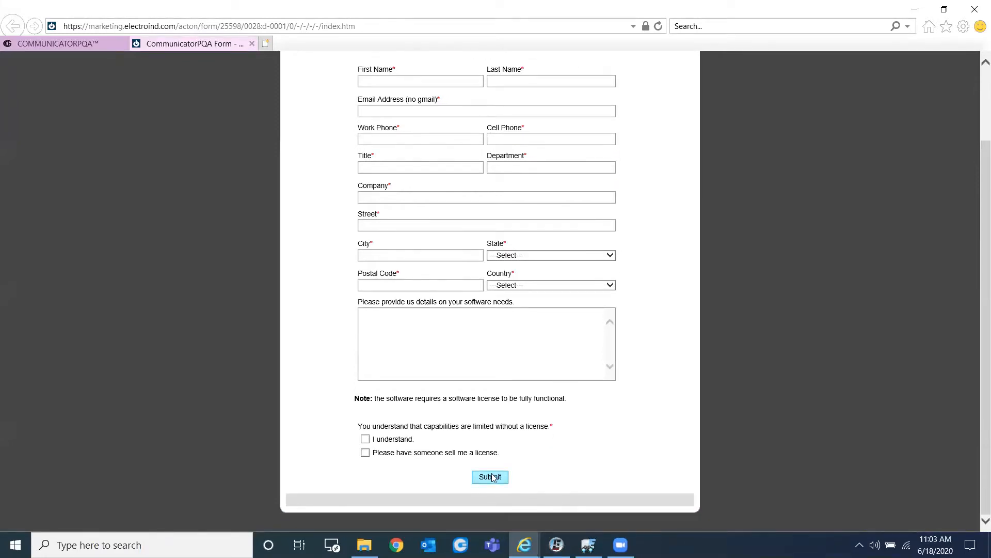
{"action": "left_click", "coordinate": [913, 8]}
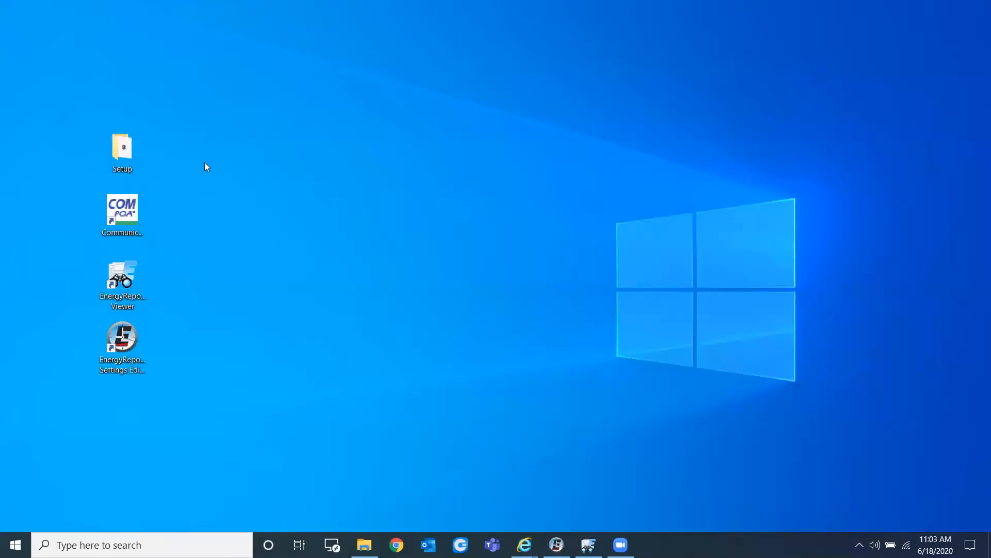
Step: Open the Setup folder on the desktop, view the available actions for Communicator Installer.exe, and close the folder
{"action": "double_click", "coordinate": [133, 148]}
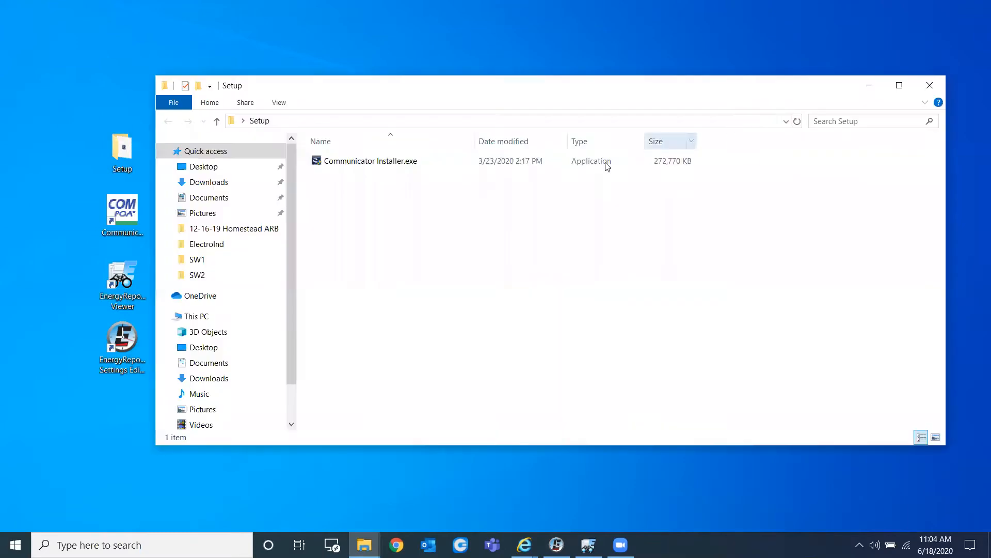
{"action": "right_click", "coordinate": [383, 164]}
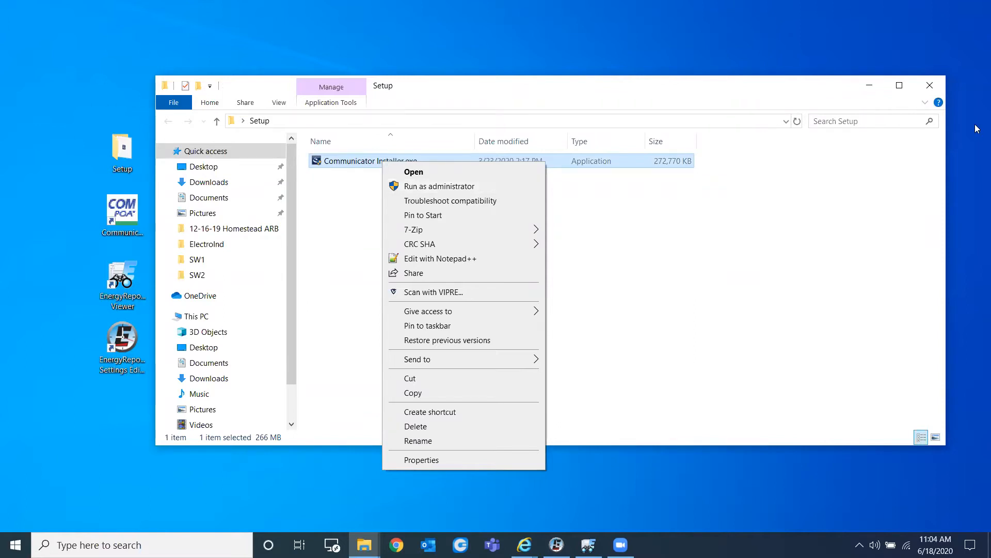
{"action": "left_click", "coordinate": [931, 85]}
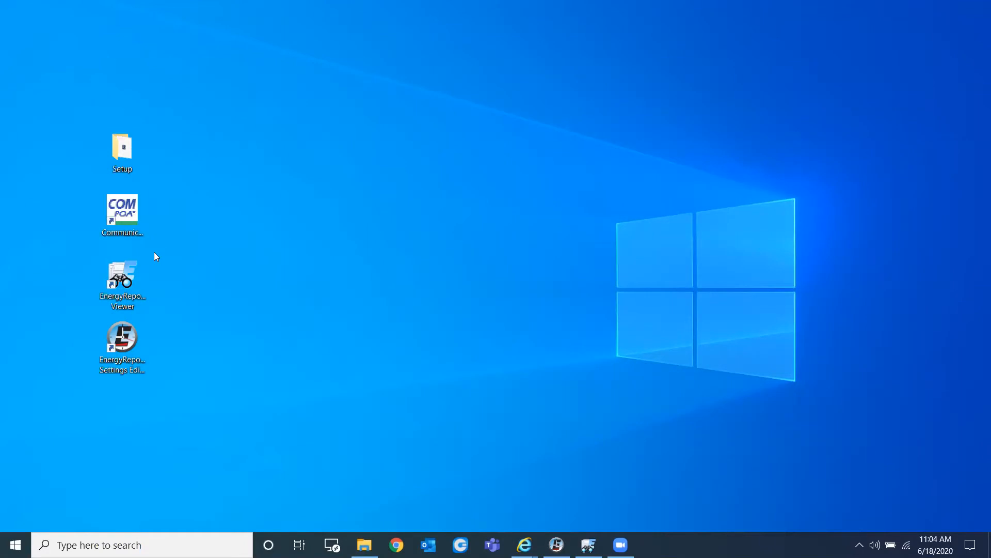
{"action": "left_click", "coordinate": [133, 222]}
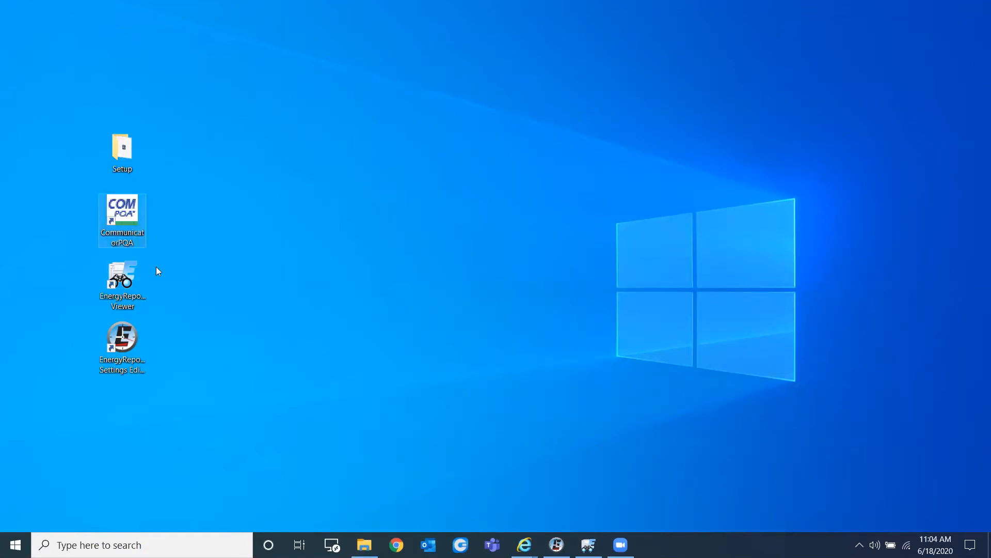
{"action": "left_click", "coordinate": [125, 344]}
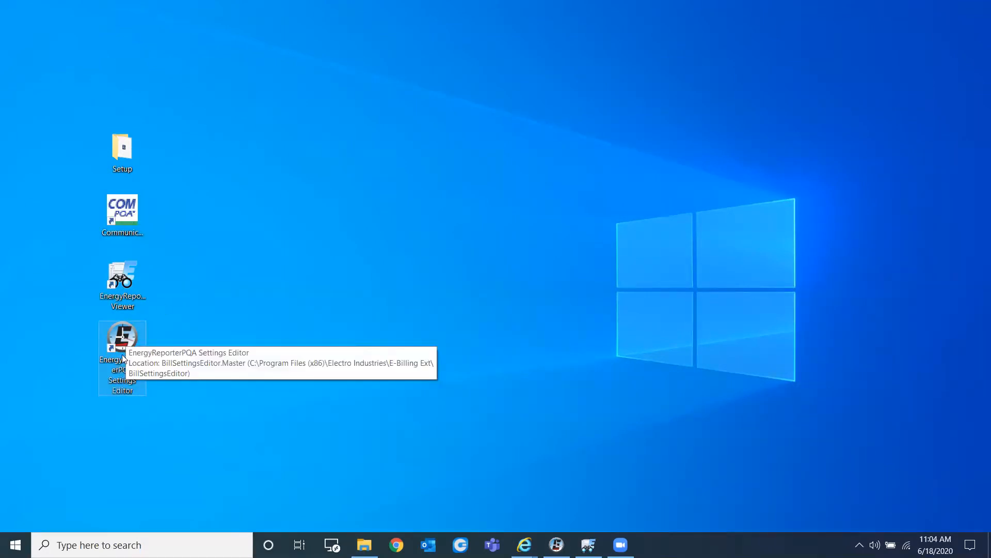
{"action": "left_click", "coordinate": [130, 287]}
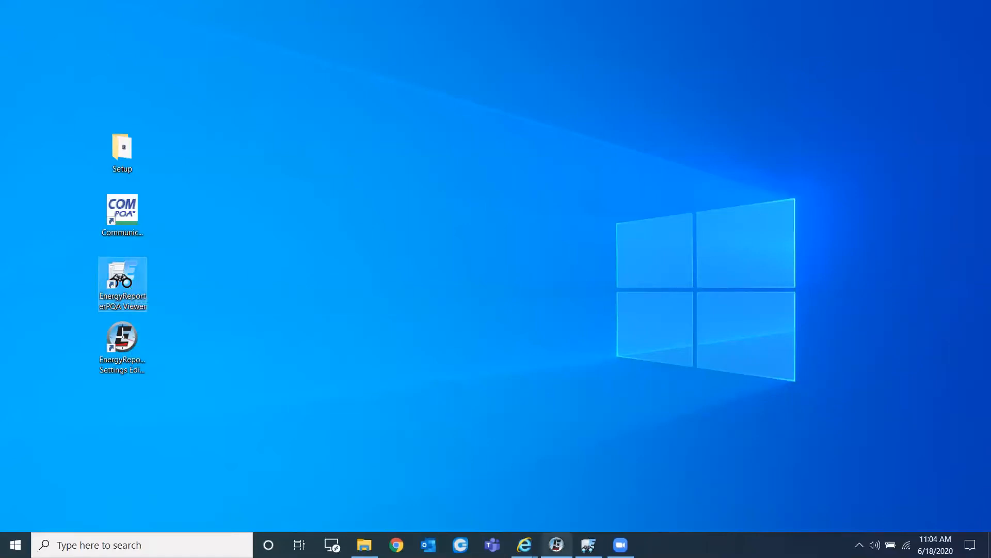
{"action": "left_click", "coordinate": [122, 357]}
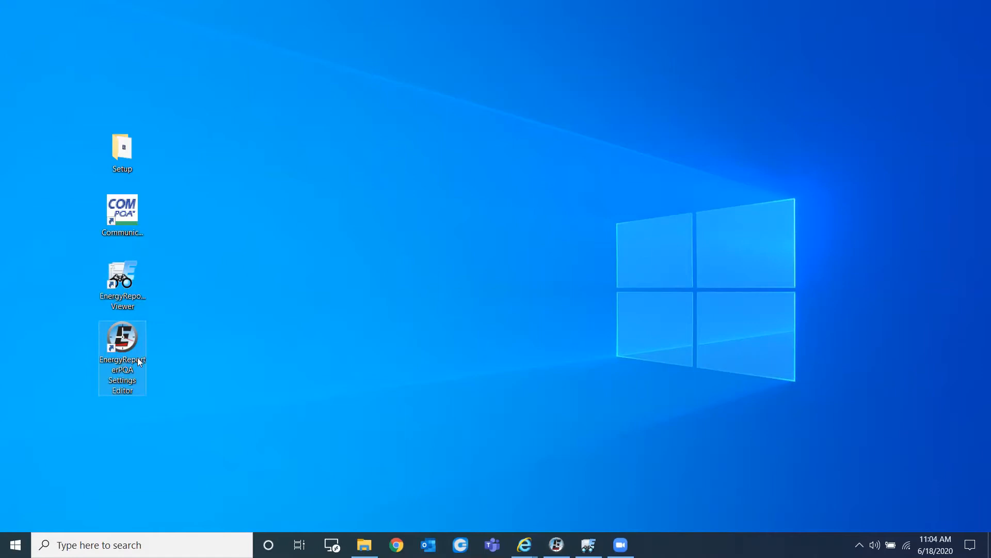
Step: Switch to the EnergyReporterPQA Settings Editor and view the first customer's information and the second customer's Headquarter location details
{"action": "left_click", "coordinate": [557, 544]}
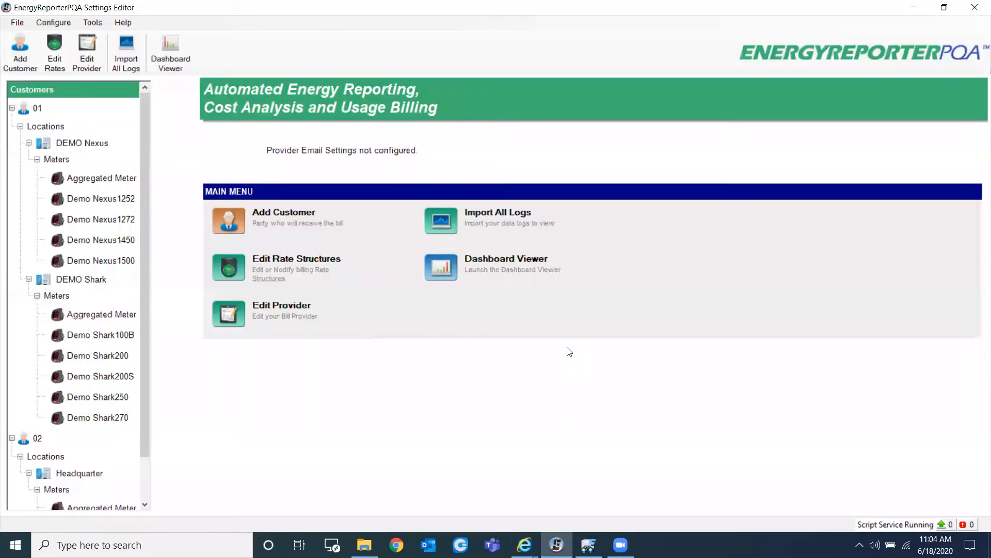
{"action": "left_click", "coordinate": [20, 126]}
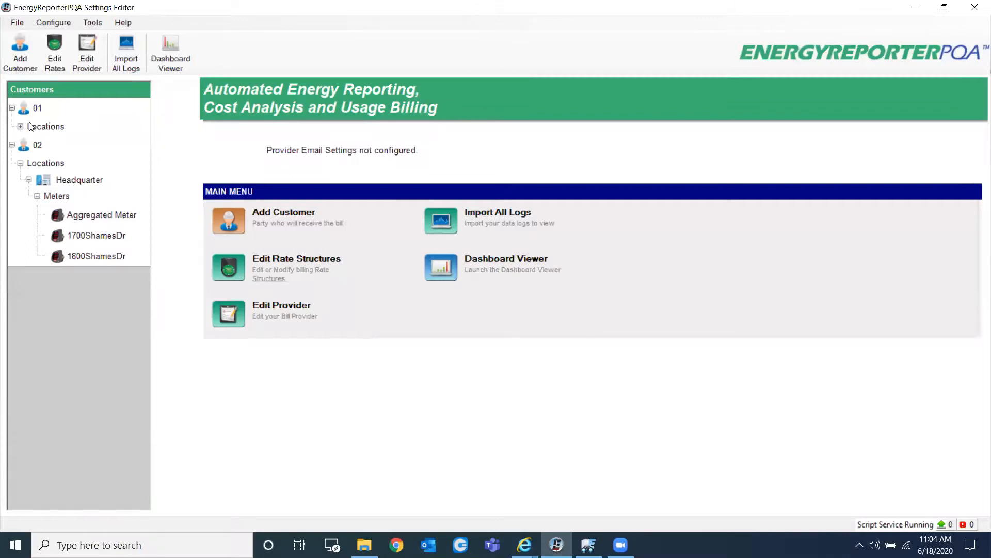
{"action": "left_click", "coordinate": [30, 115]}
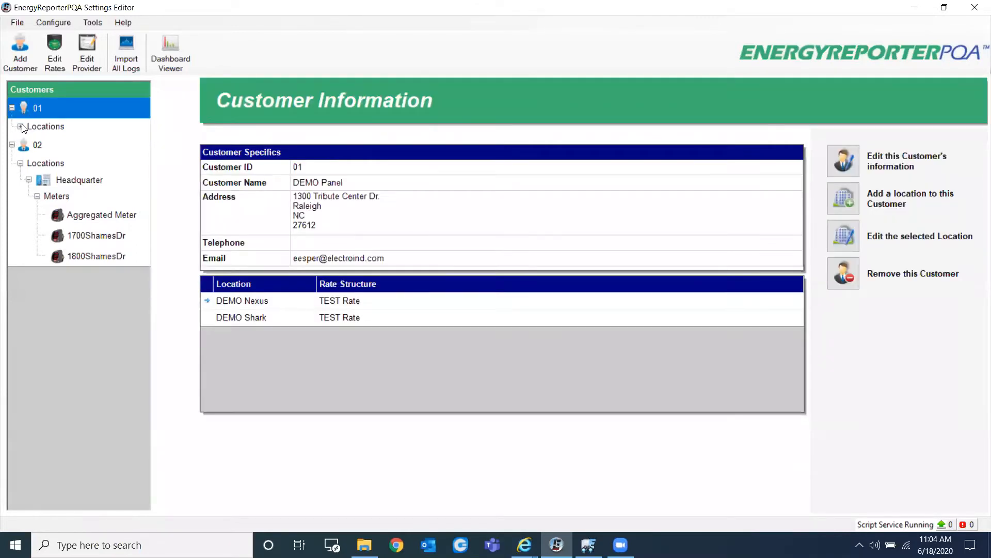
{"action": "left_click", "coordinate": [28, 163]}
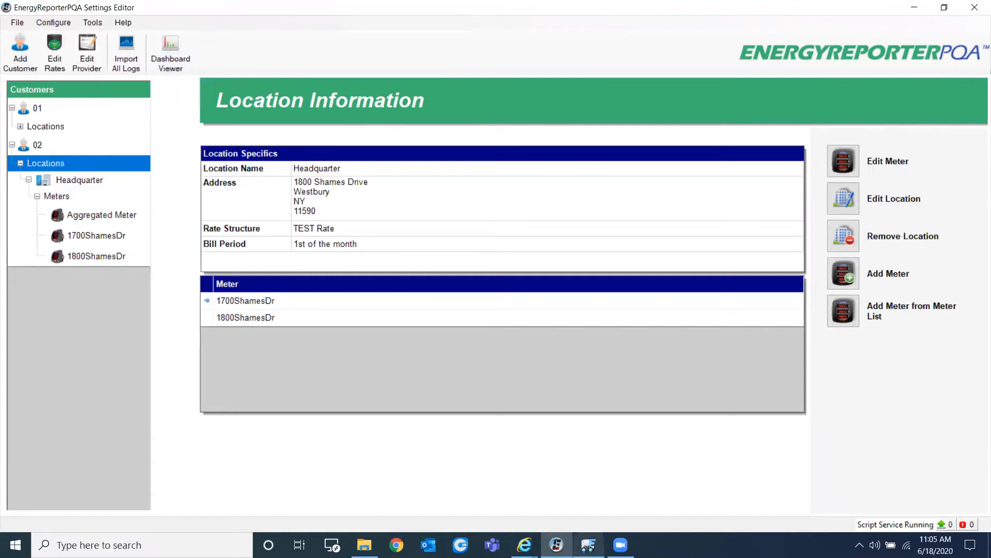
Step: Switch to the EnergyReporterPQA Dashboard Viewer, start a customer usage report for the second customer, and open the report options
{"action": "left_click", "coordinate": [589, 545]}
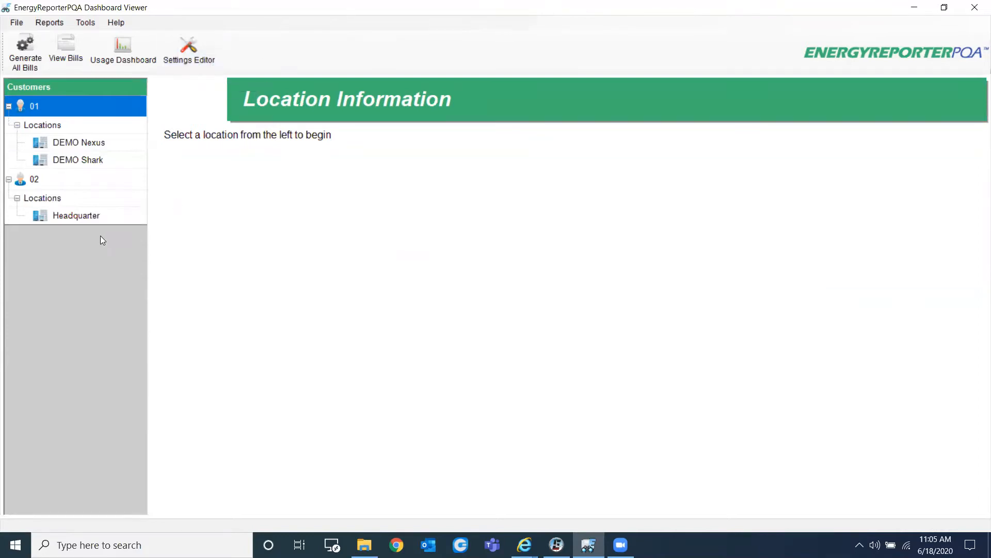
{"action": "left_click", "coordinate": [45, 26]}
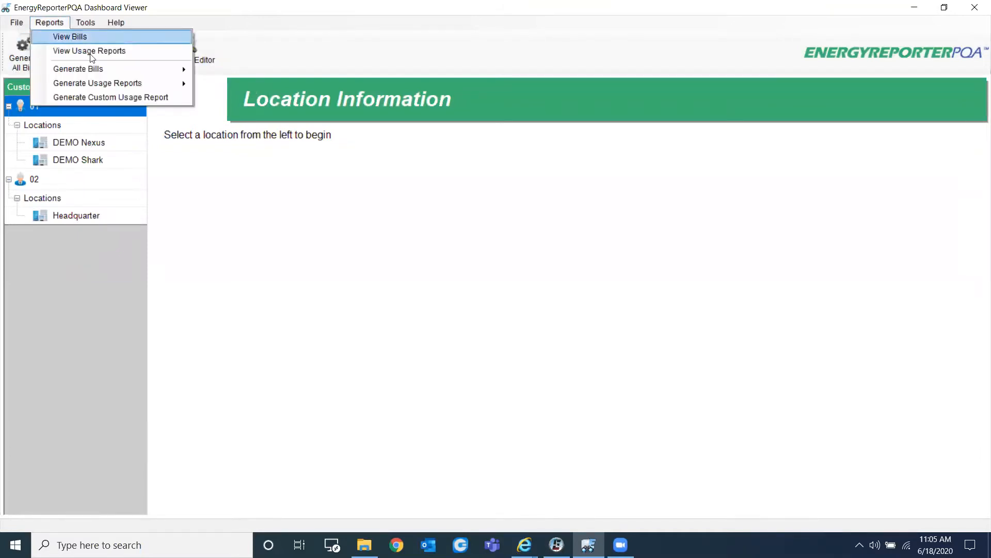
{"action": "mouse_move", "coordinate": [111, 84]}
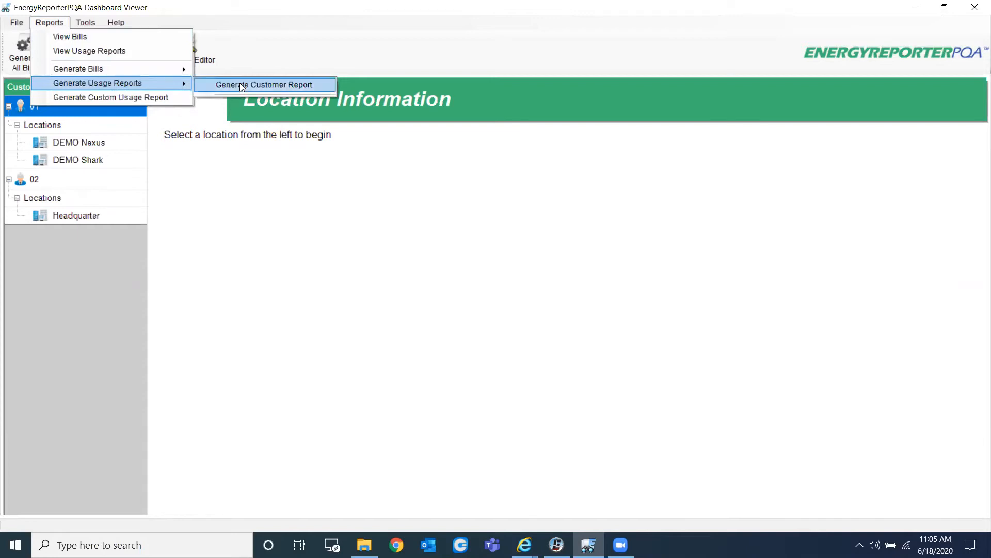
{"action": "left_click", "coordinate": [269, 85]}
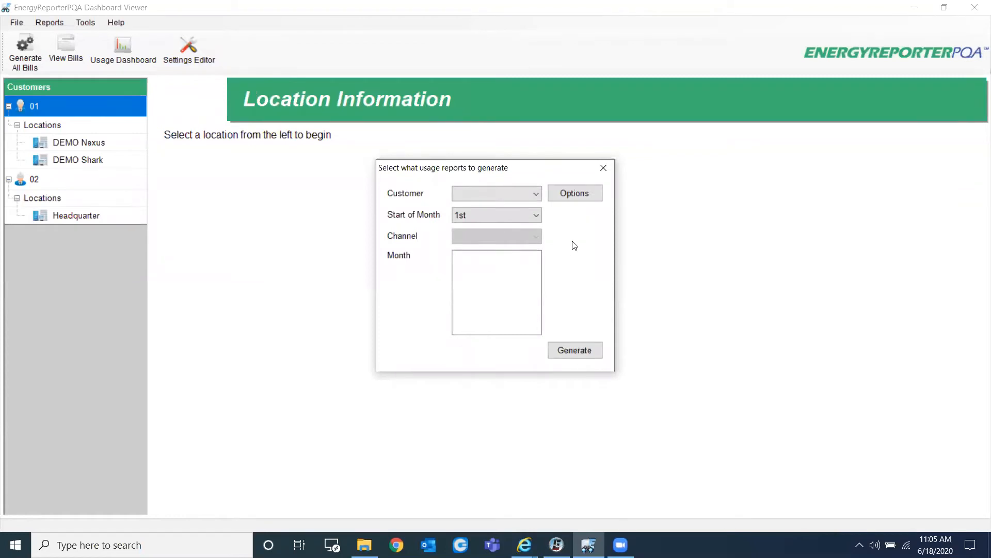
{"action": "left_click", "coordinate": [496, 199]}
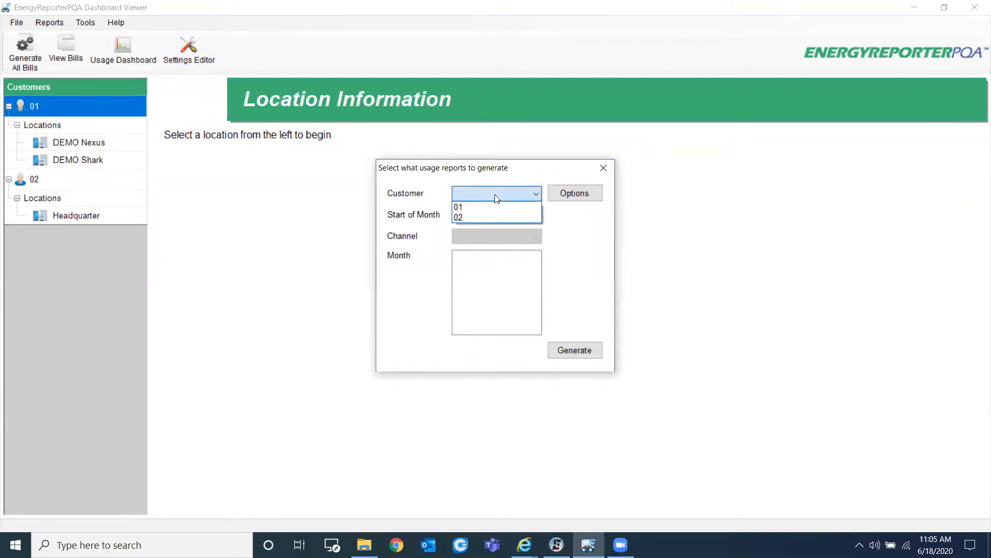
{"action": "left_click", "coordinate": [473, 218]}
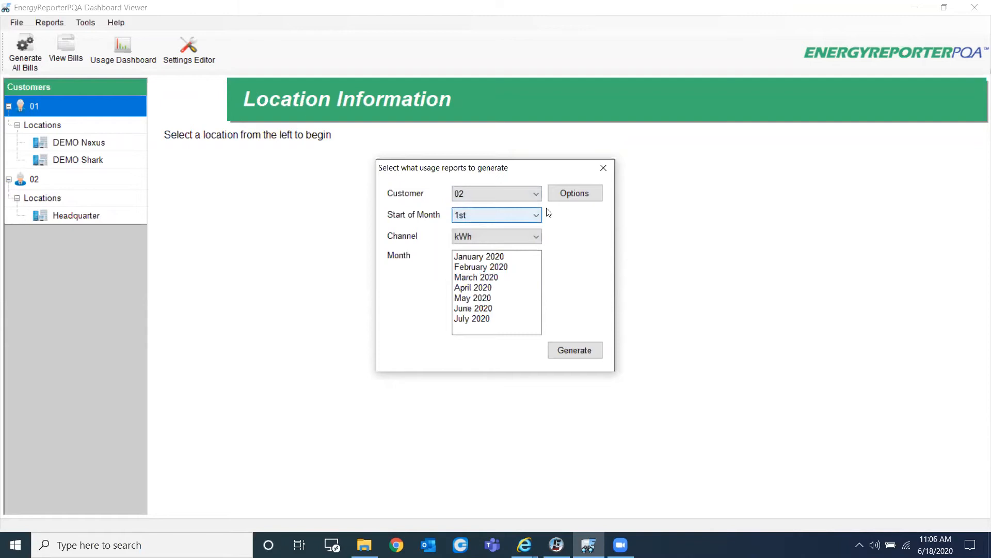
{"action": "left_click", "coordinate": [565, 196]}
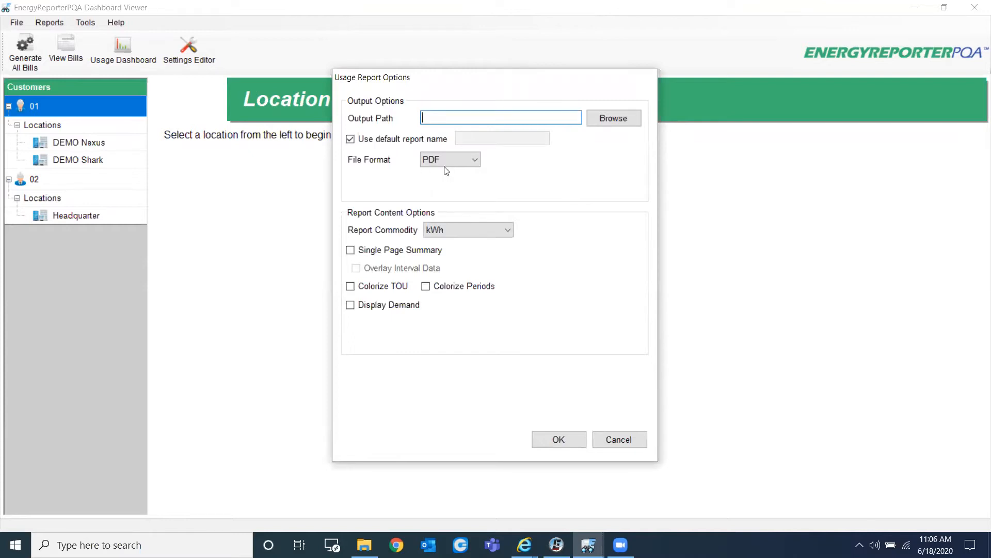
Step: Examine the available report file formats and the custom report name option, keeping PDF and the default report name
{"action": "left_click", "coordinate": [462, 162]}
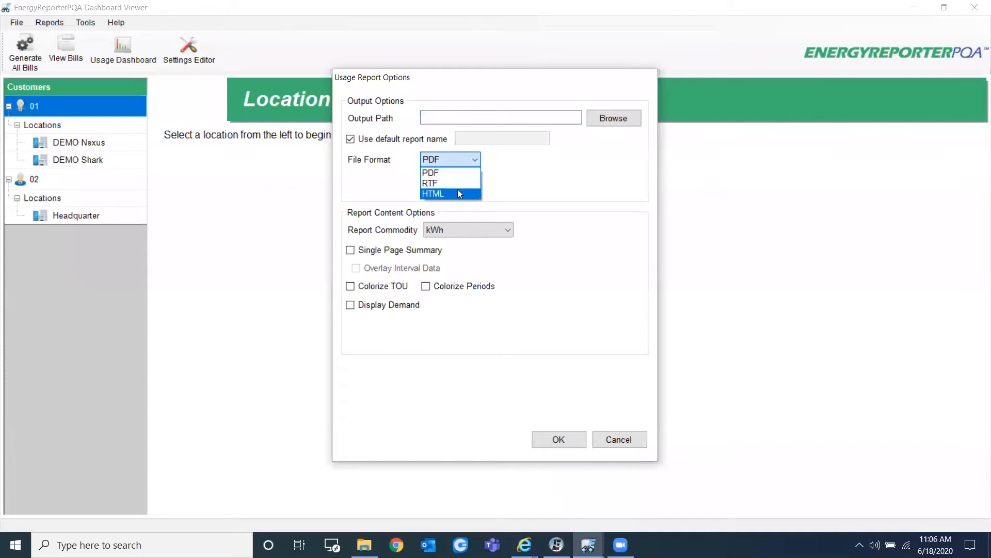
{"action": "left_click", "coordinate": [513, 175]}
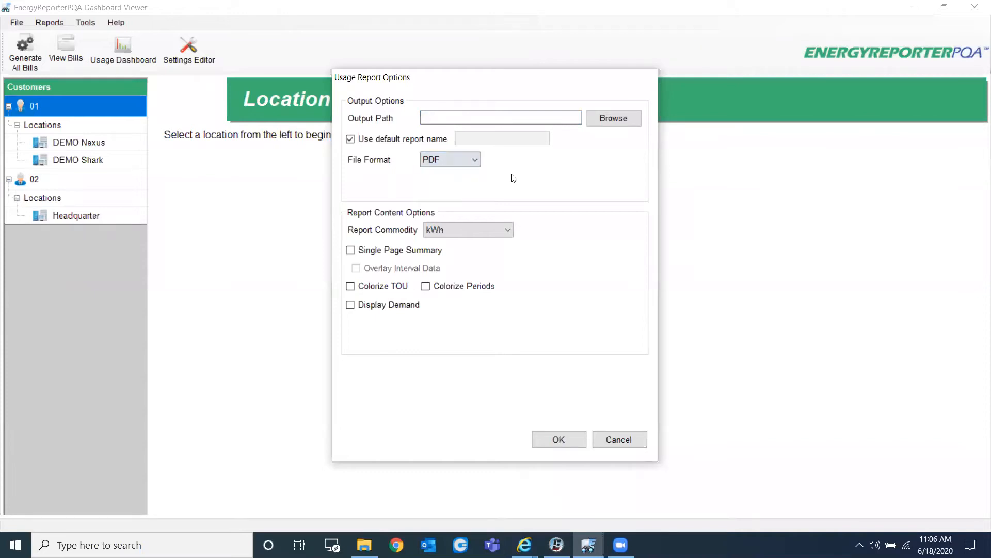
{"action": "left_click", "coordinate": [367, 142]}
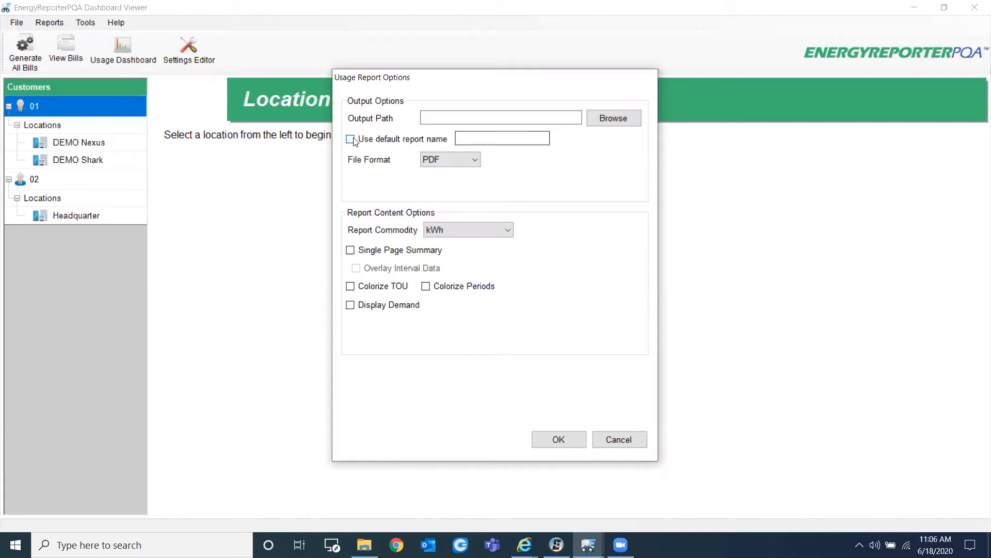
{"action": "left_click", "coordinate": [354, 141]}
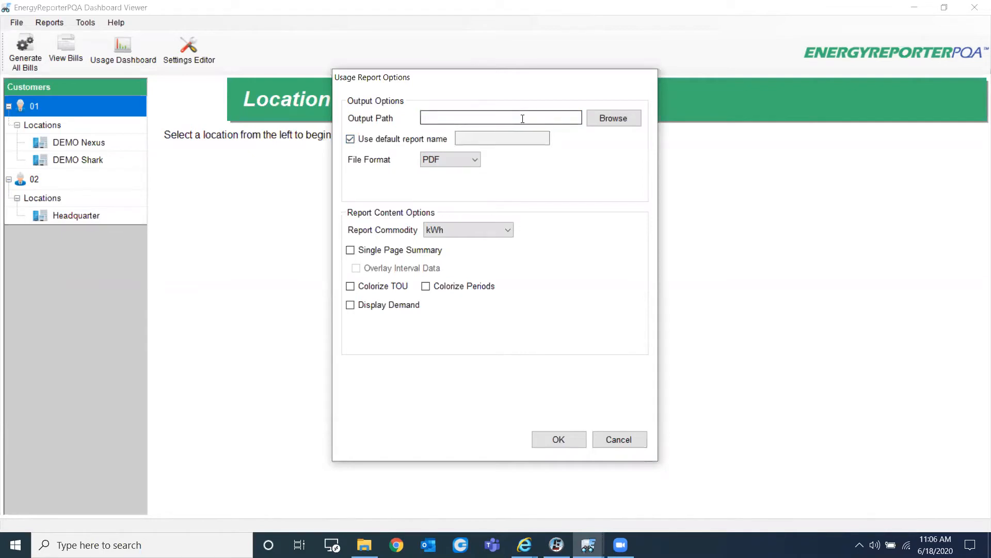
Step: Set the report output path to the Reports\Usage folder under Public Documents\Electro Industries\E-Billing Ext on the C: drive
{"action": "left_click", "coordinate": [613, 122]}
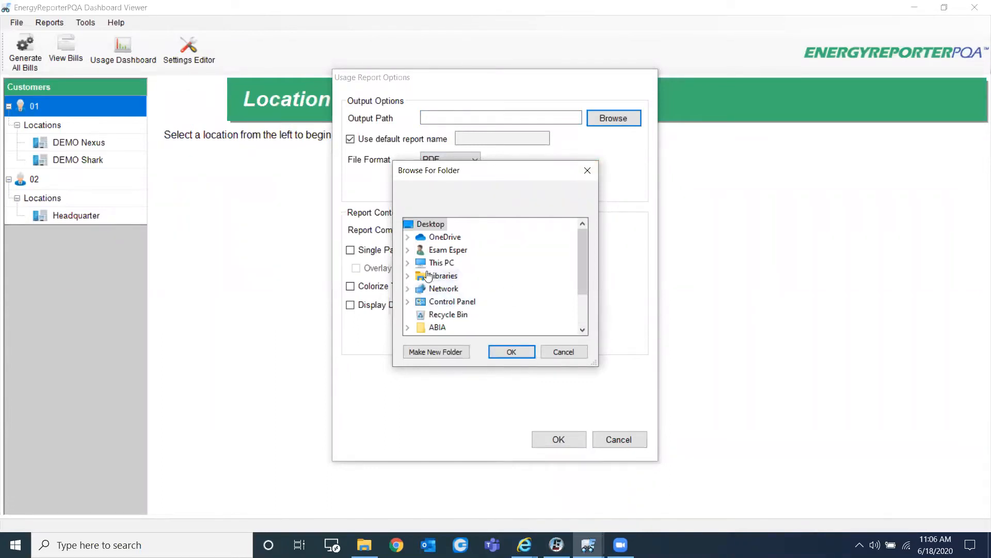
{"action": "left_click", "coordinate": [408, 262]}
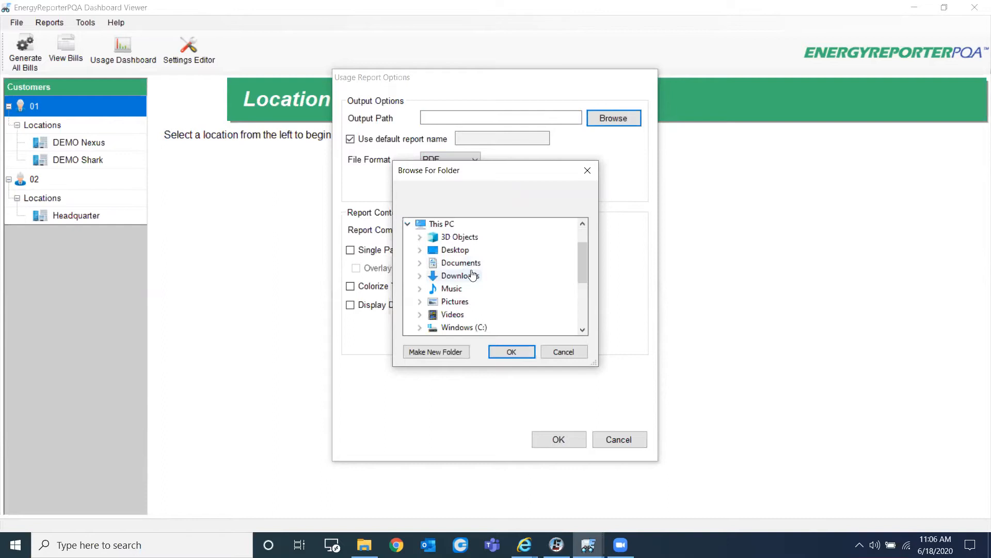
{"action": "double_click", "coordinate": [465, 326]}
{"action": "scroll", "coordinate": [513, 305], "scroll_direction": "down", "scroll_amount": 2}
{"action": "scroll", "coordinate": [513, 304], "scroll_direction": "down", "scroll_amount": 1}
{"action": "double_click", "coordinate": [462, 315]}
{"action": "scroll", "coordinate": [498, 313], "scroll_direction": "down", "scroll_amount": 1}
{"action": "scroll", "coordinate": [499, 294], "scroll_direction": "down", "scroll_amount": 2}
{"action": "scroll", "coordinate": [494, 273], "scroll_direction": "up", "scroll_amount": 1}
{"action": "double_click", "coordinate": [475, 263]}
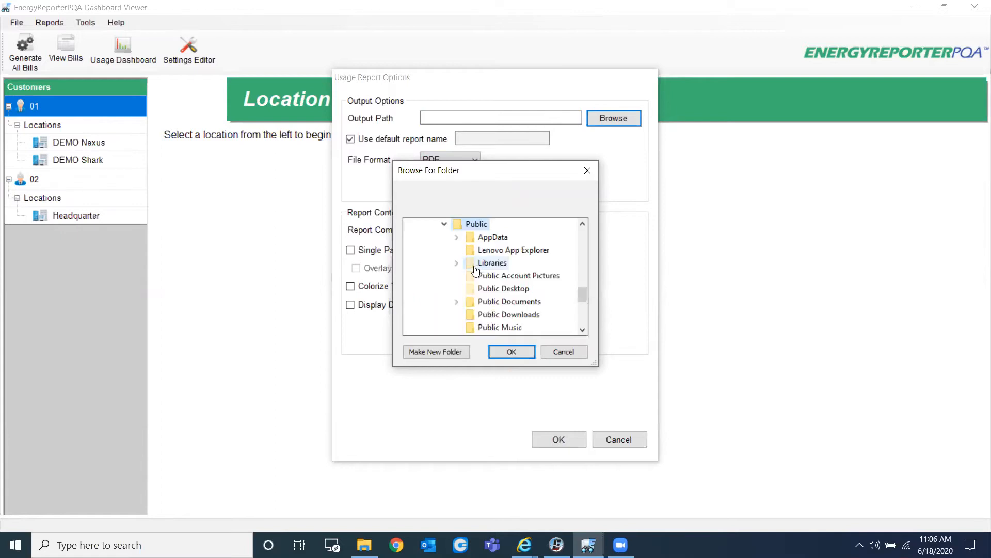
{"action": "double_click", "coordinate": [517, 302]}
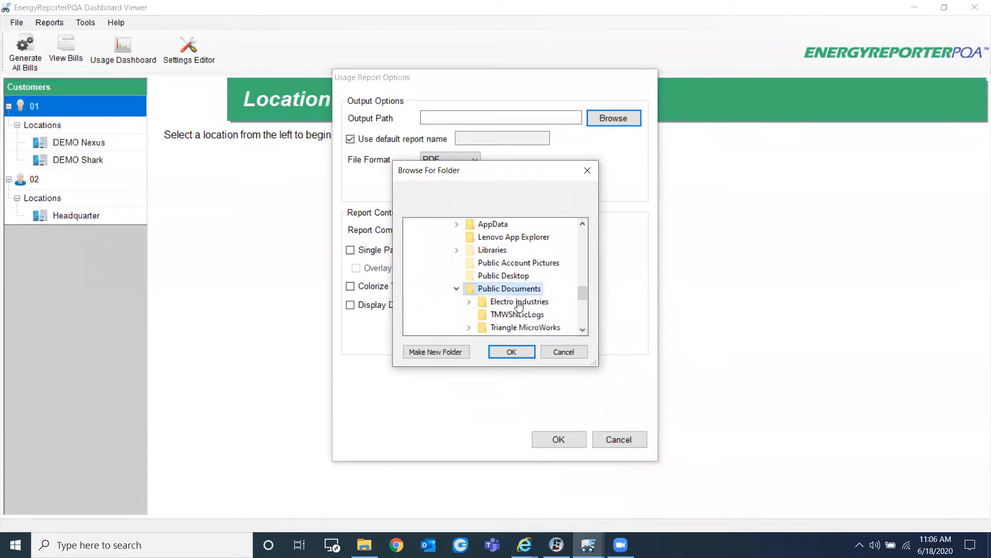
{"action": "double_click", "coordinate": [518, 302]}
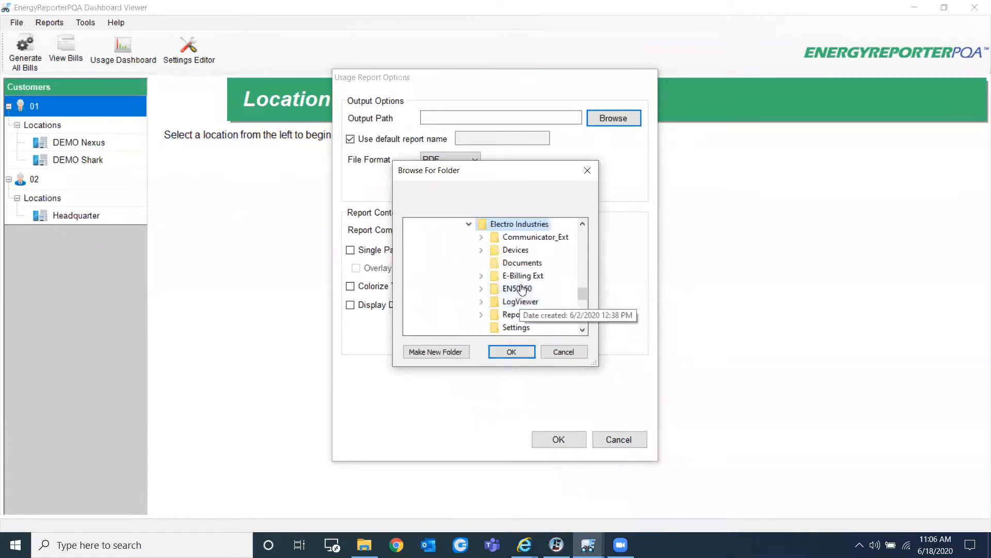
{"action": "double_click", "coordinate": [522, 276]}
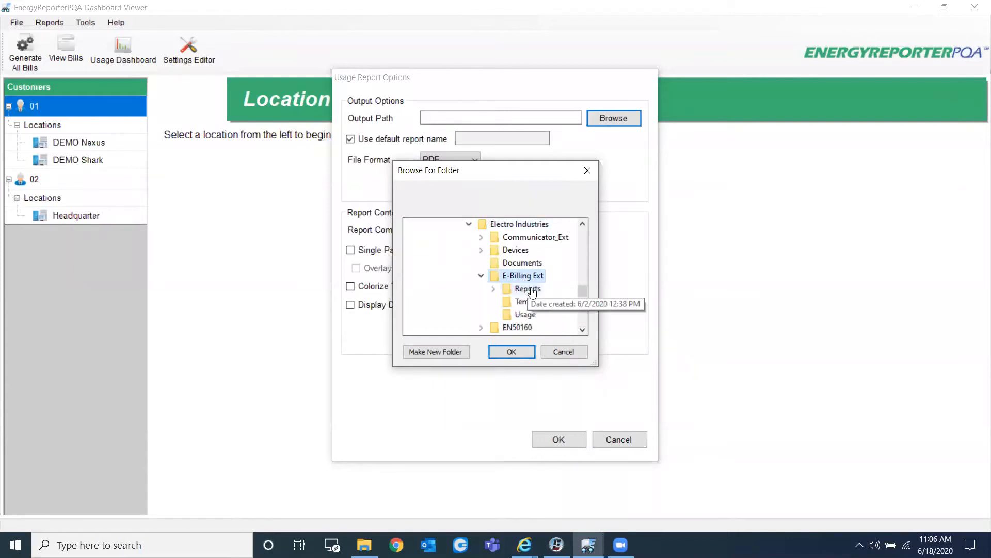
{"action": "double_click", "coordinate": [528, 290]}
{"action": "double_click", "coordinate": [527, 316]}
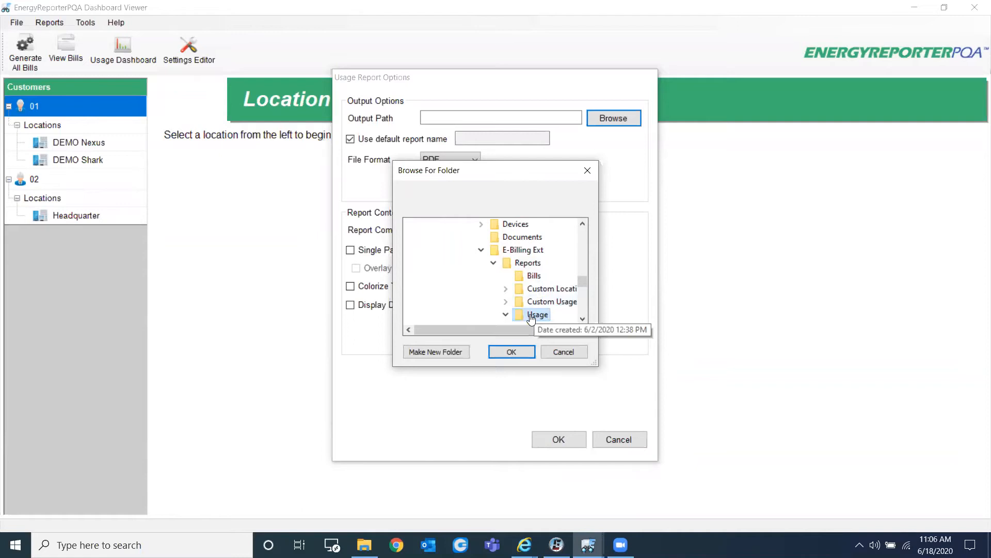
{"action": "left_click", "coordinate": [512, 353]}
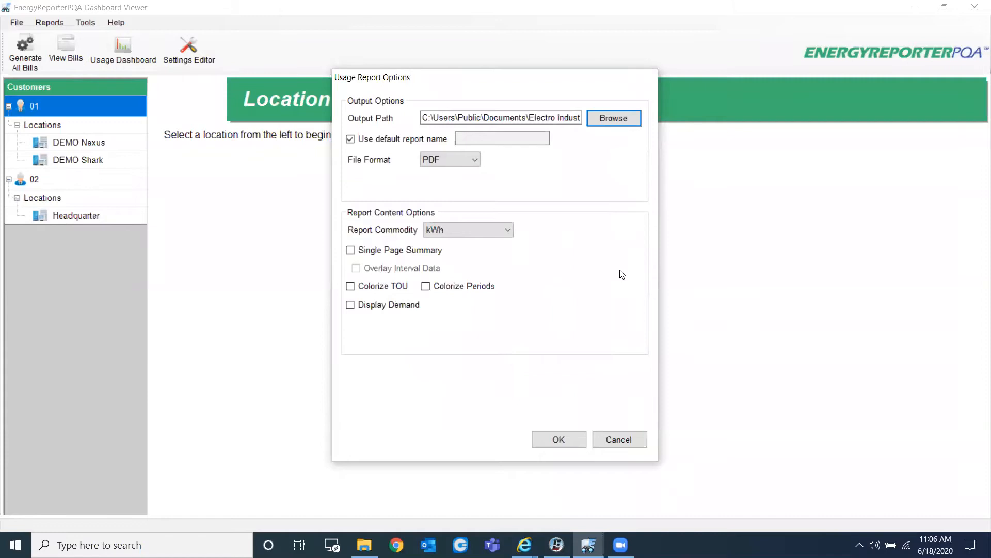
Step: Keep kWh as the report commodity, leave the content options unselected, and accept the usage report options
{"action": "left_click", "coordinate": [462, 230]}
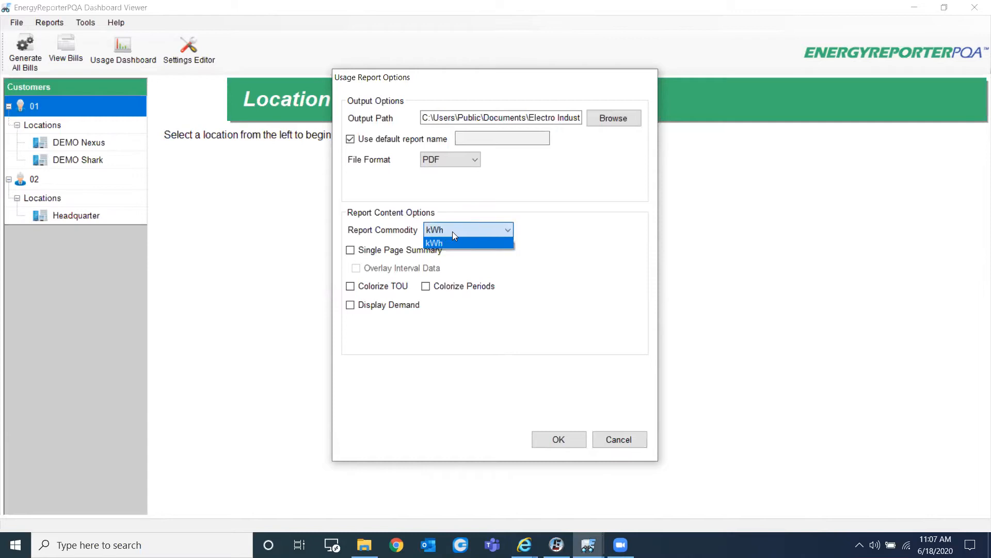
{"action": "left_click", "coordinate": [570, 237]}
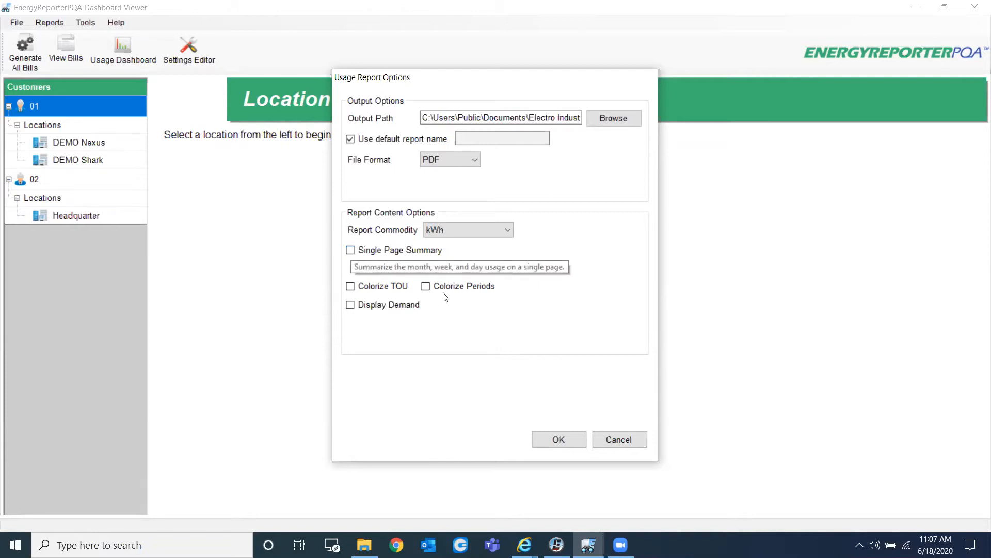
{"action": "left_click", "coordinate": [566, 440]}
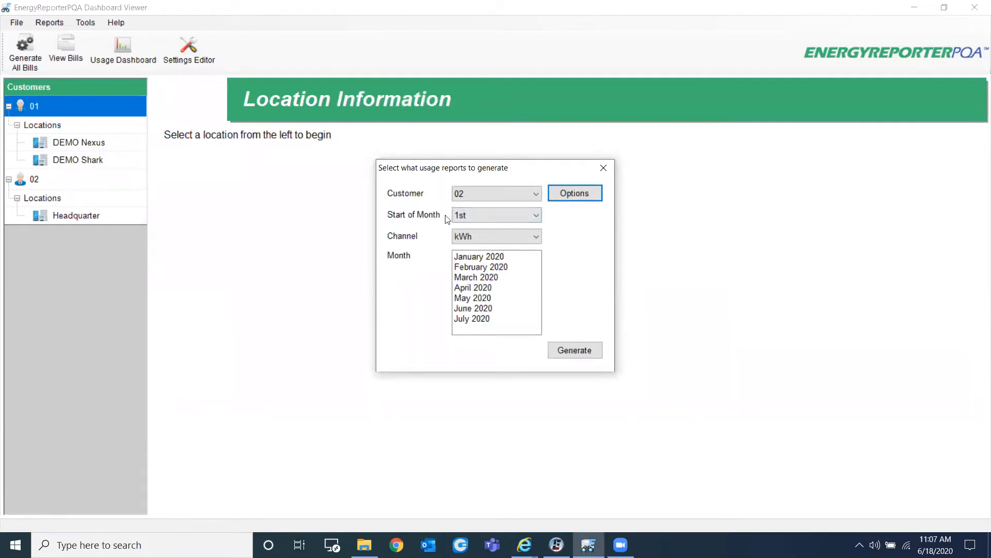
Step: Keep the 1st as the start of month and kWh as the channel, and select May 2020 for the report
{"action": "left_click", "coordinate": [489, 216]}
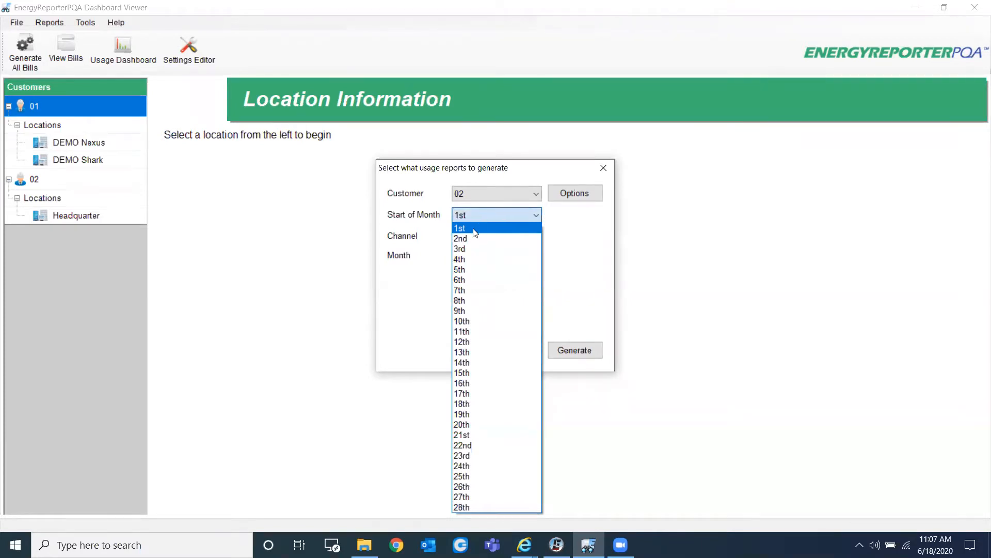
{"action": "left_click", "coordinate": [472, 228]}
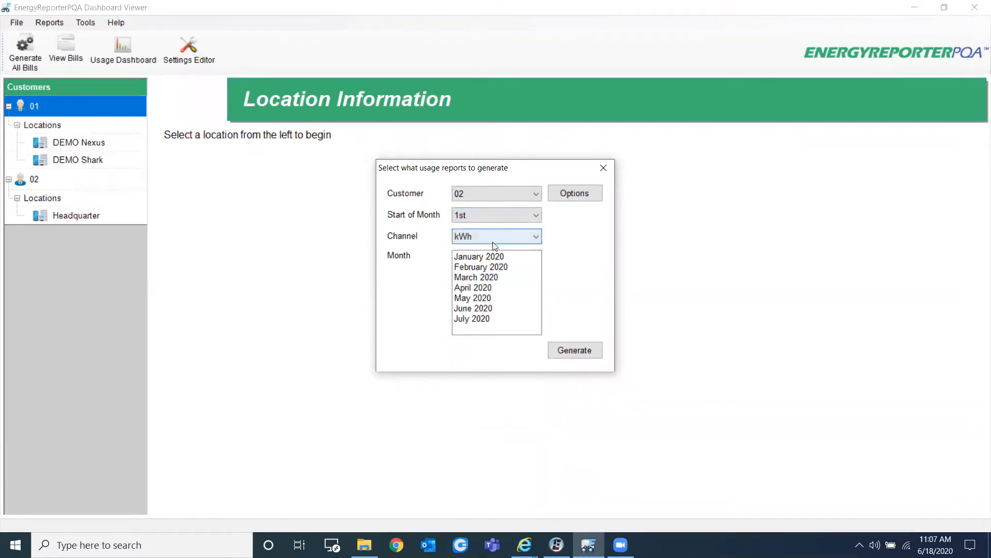
{"action": "left_click", "coordinate": [517, 241]}
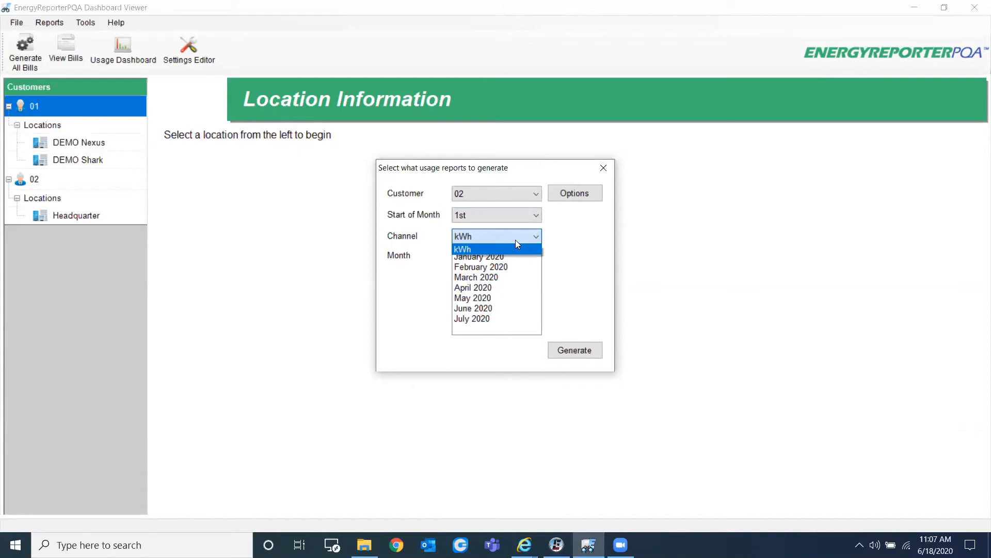
{"action": "left_click", "coordinate": [515, 240]}
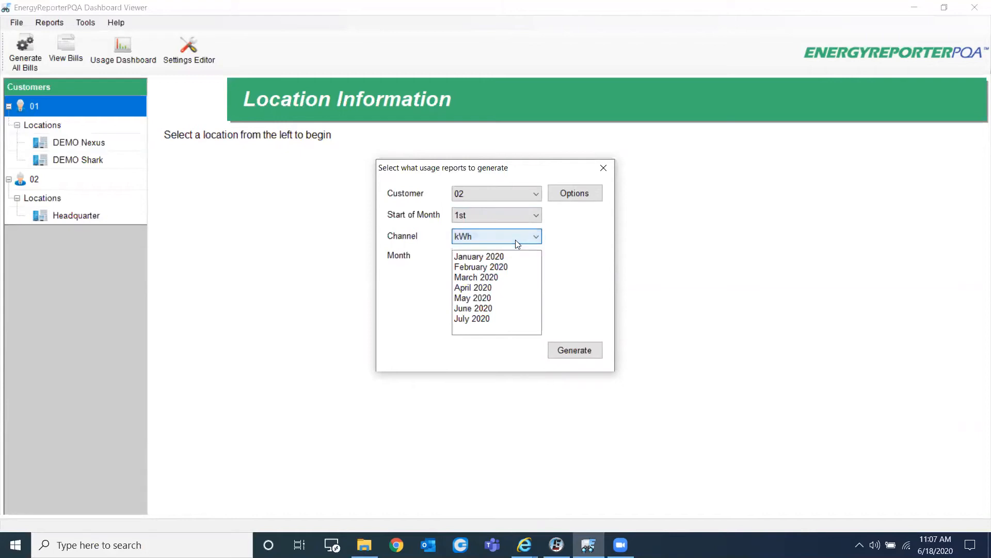
{"action": "left_click", "coordinate": [478, 299]}
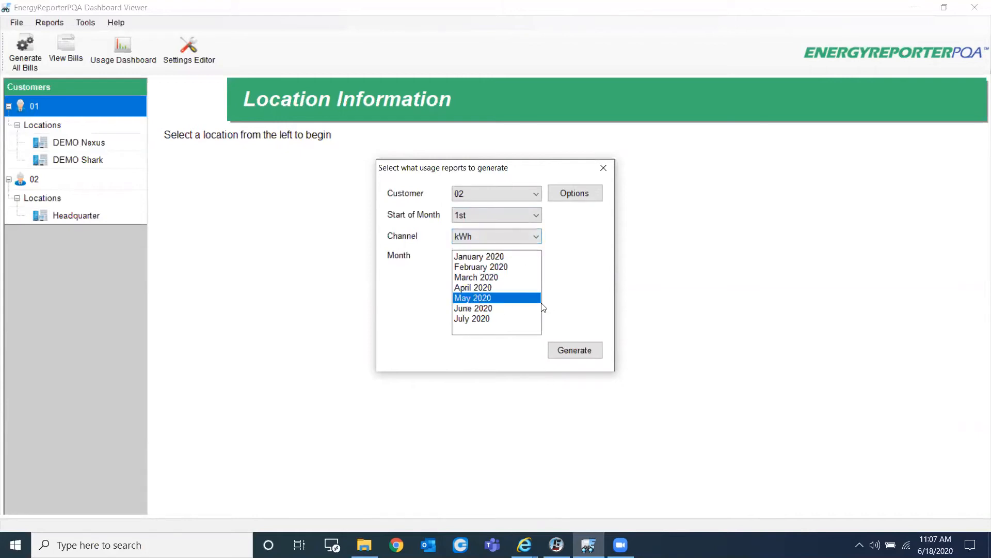
Step: Generate the May 2020 usage report, overwriting existing reports for the selected dates, and open it for viewing
{"action": "left_click", "coordinate": [580, 349]}
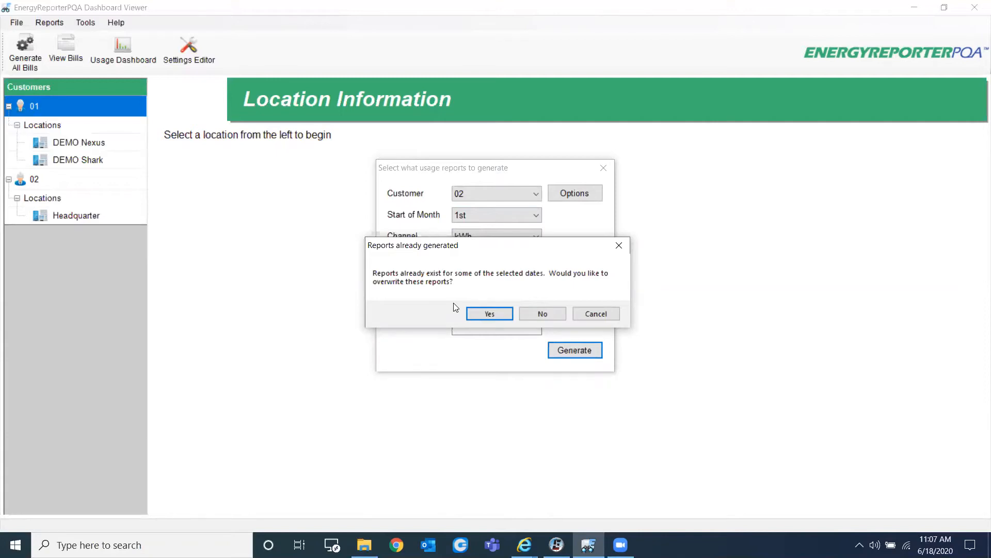
{"action": "left_click", "coordinate": [475, 311]}
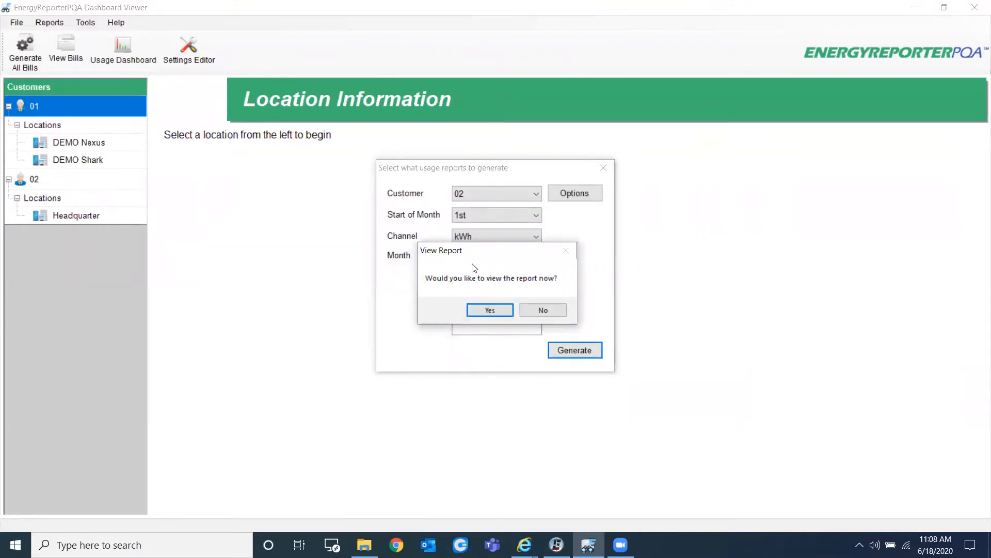
{"action": "left_click", "coordinate": [492, 309]}
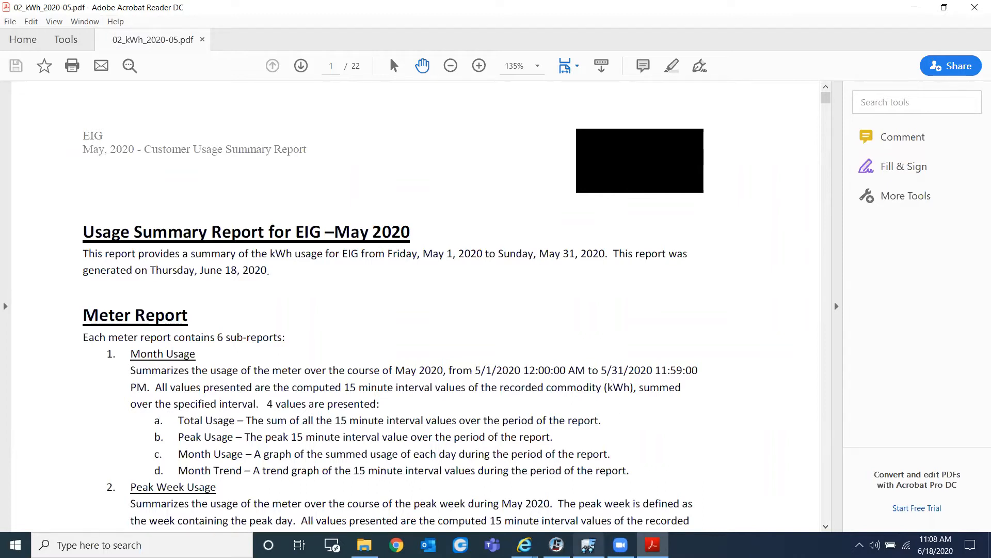
Step: Switch to the Dashboard Viewer for the second customer's location details and to the Settings Editor to view both Headquarter Shark 200 meters
{"action": "left_click", "coordinate": [588, 544]}
{"action": "left_click", "coordinate": [51, 200]}
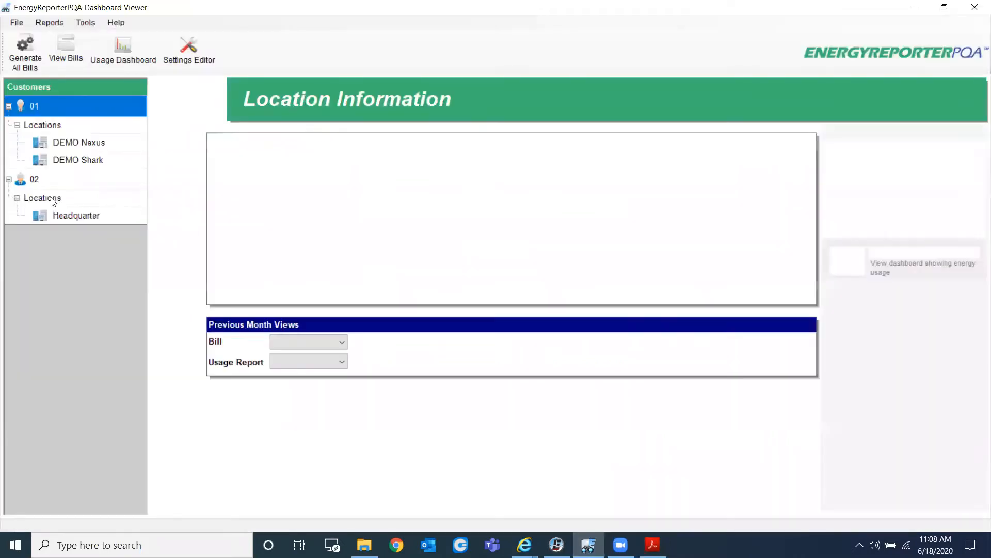
{"action": "left_click", "coordinate": [556, 545]}
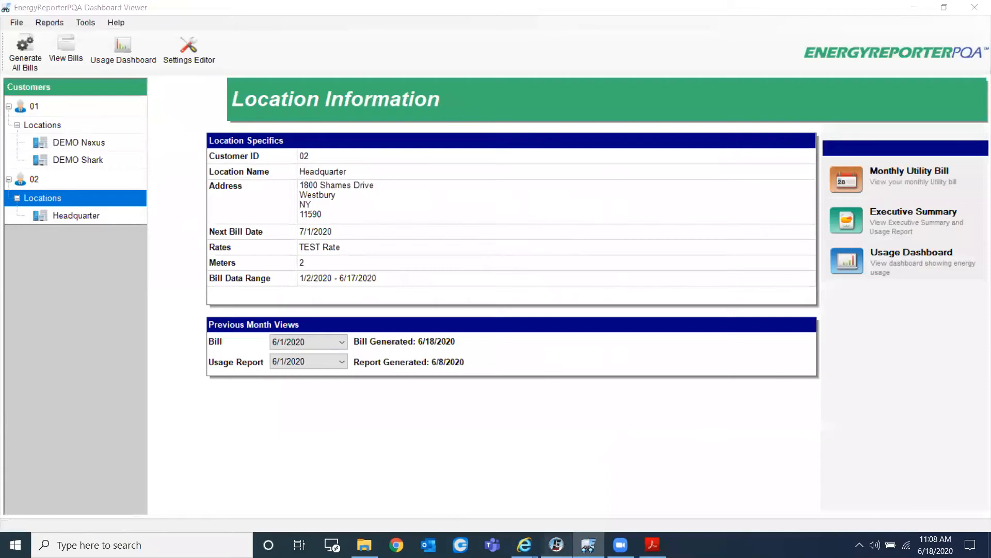
{"action": "left_click", "coordinate": [98, 236]}
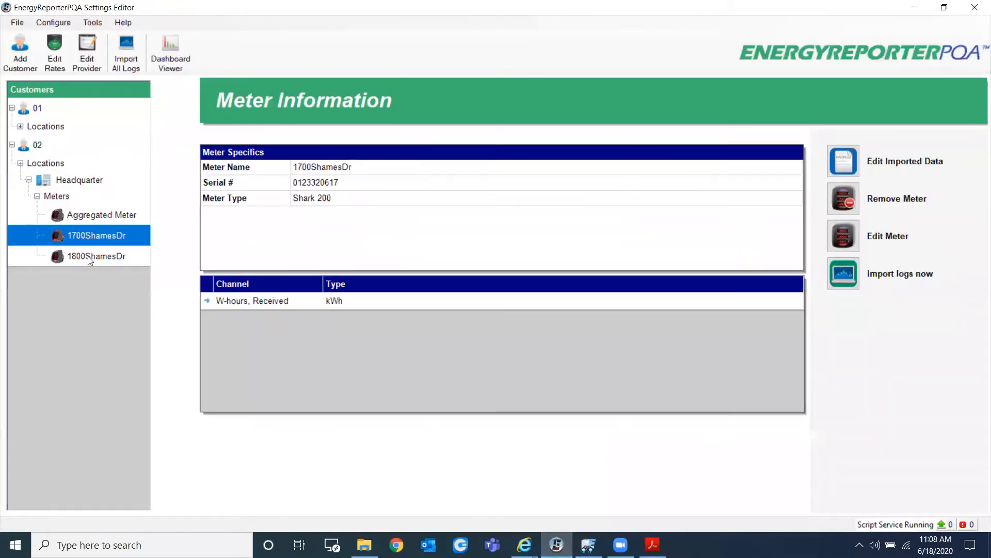
{"action": "left_click", "coordinate": [88, 257]}
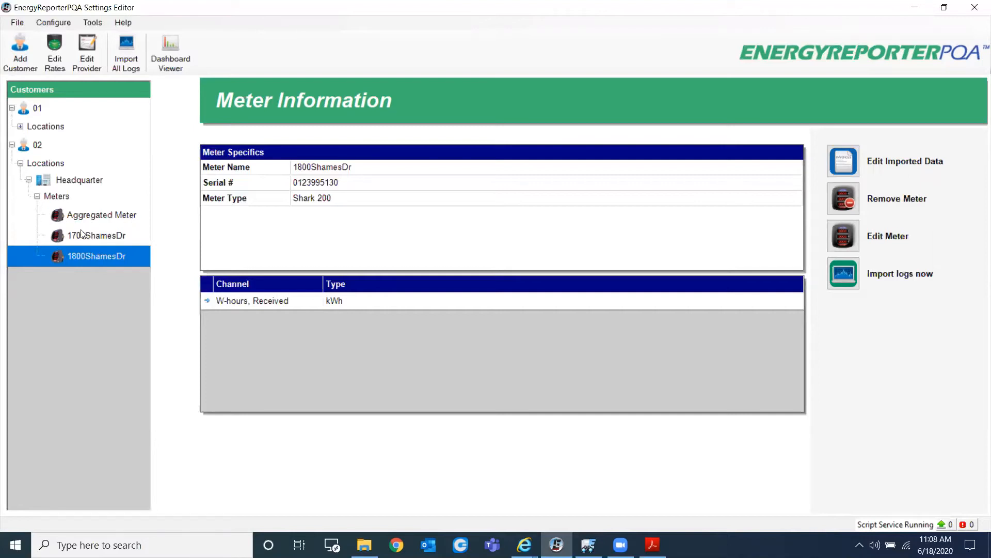
Step: Return to the usage report in Adobe Acrobat Reader and examine its introduction and the Monthly Usage Summary table
{"action": "left_click", "coordinate": [653, 544]}
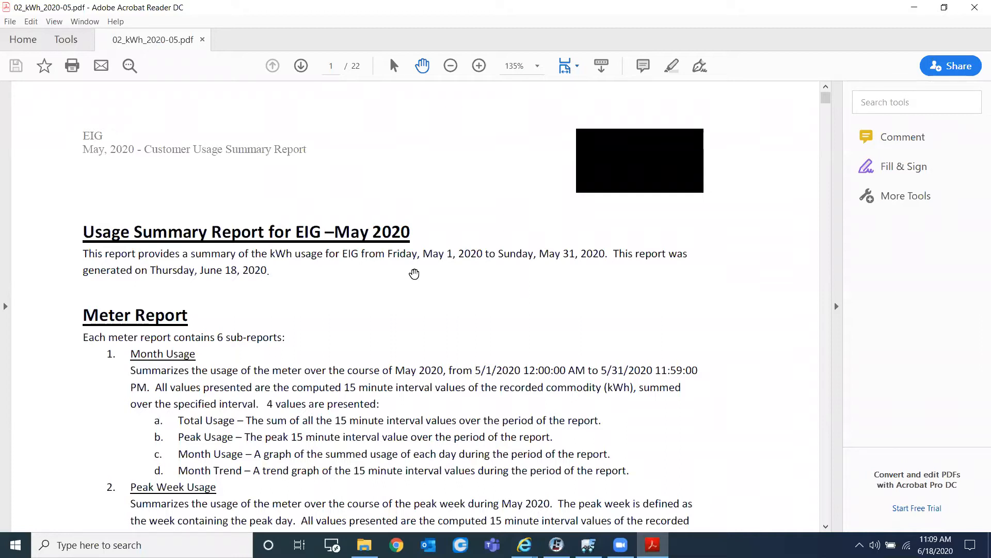
{"action": "scroll", "coordinate": [420, 286], "scroll_direction": "down", "scroll_amount": 1}
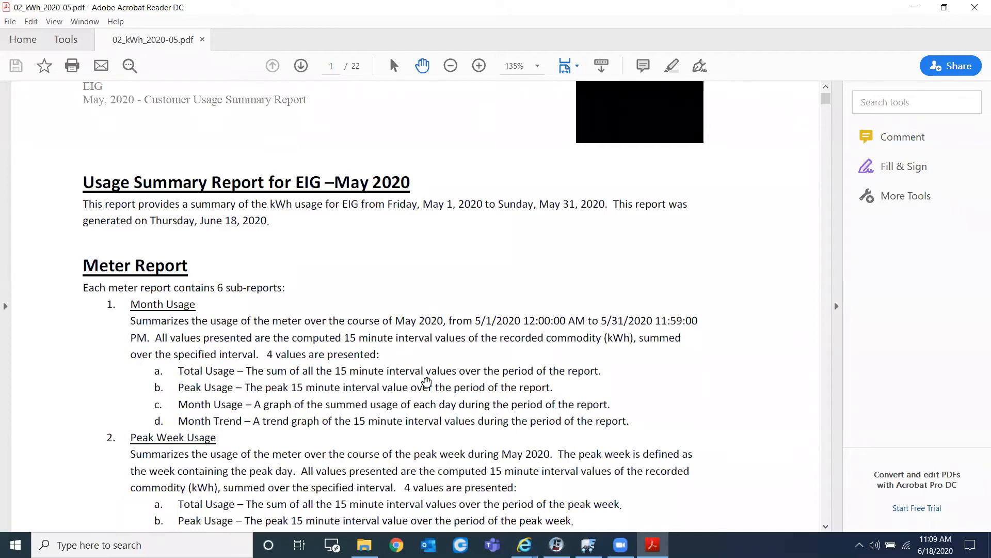
{"action": "scroll", "coordinate": [427, 382], "scroll_direction": "down", "scroll_amount": 9}
{"action": "scroll", "coordinate": [464, 353], "scroll_direction": "down", "scroll_amount": 8}
{"action": "scroll", "coordinate": [460, 352], "scroll_direction": "down", "scroll_amount": 20}
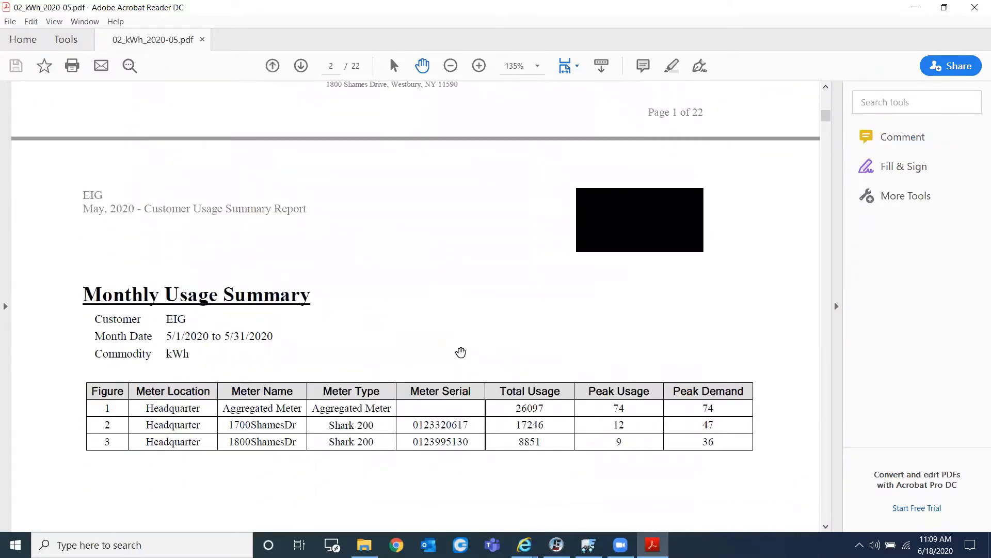
{"action": "scroll", "coordinate": [460, 352], "scroll_direction": "down", "scroll_amount": 1}
{"action": "scroll", "coordinate": [357, 343], "scroll_direction": "down", "scroll_amount": 1}
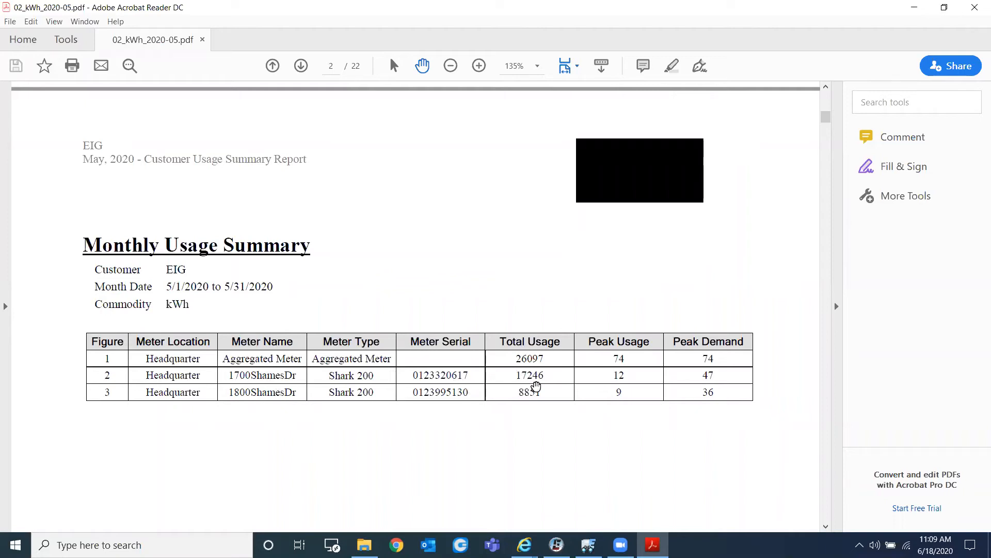
Step: Examine the Highest Usage Meter Comparison and Monthly Usage at a Glance charts, continuing to the Headquarter Aggregated Meter section
{"action": "left_click", "coordinate": [299, 70]}
{"action": "scroll", "coordinate": [607, 347], "scroll_direction": "down", "scroll_amount": 2}
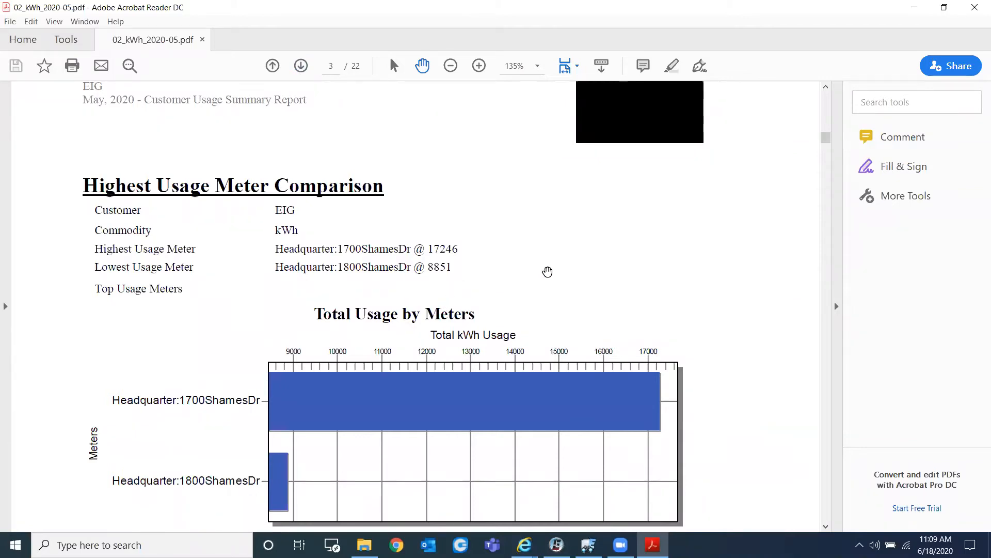
{"action": "scroll", "coordinate": [578, 292], "scroll_direction": "down", "scroll_amount": 2}
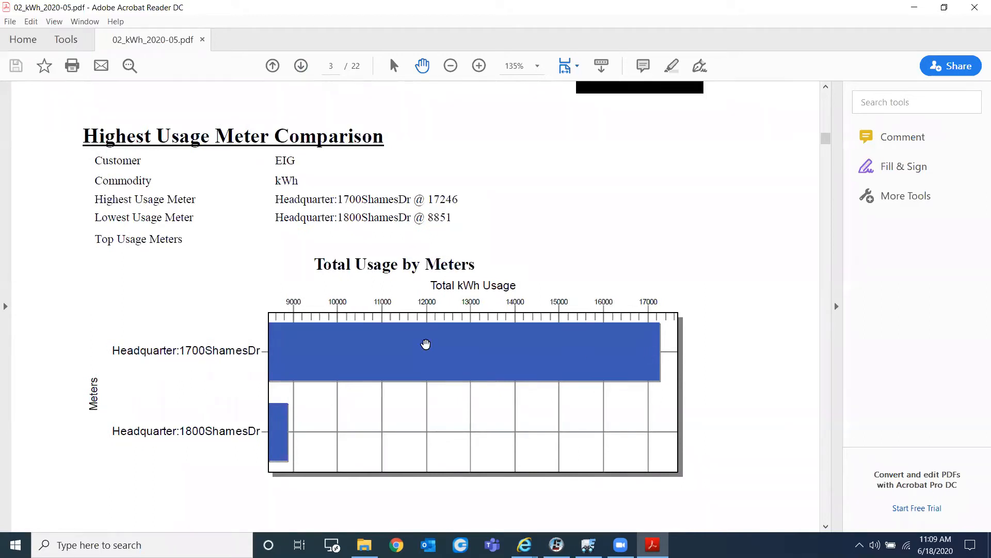
{"action": "left_click", "coordinate": [299, 73]}
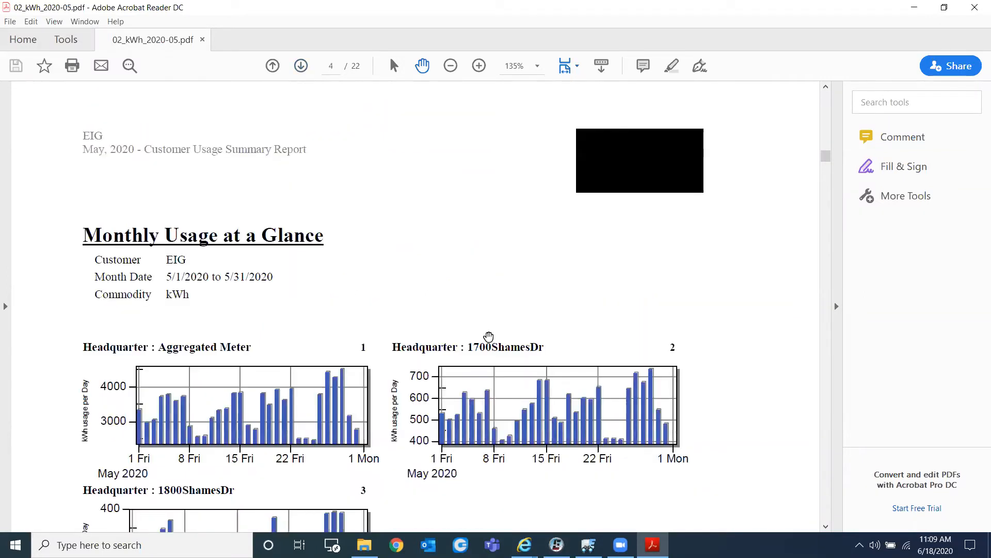
{"action": "scroll", "coordinate": [488, 337], "scroll_direction": "down", "scroll_amount": 2}
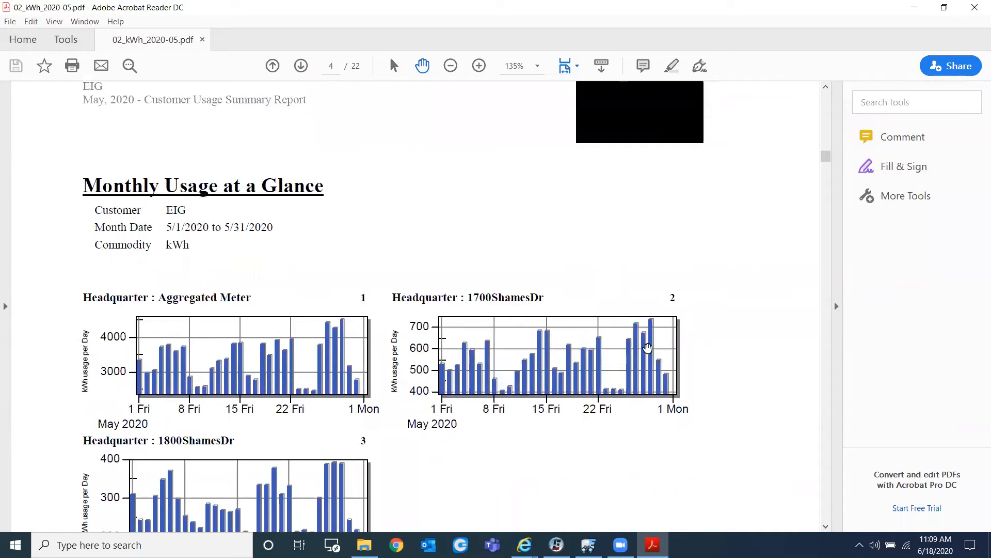
{"action": "scroll", "coordinate": [648, 347], "scroll_direction": "down", "scroll_amount": 1}
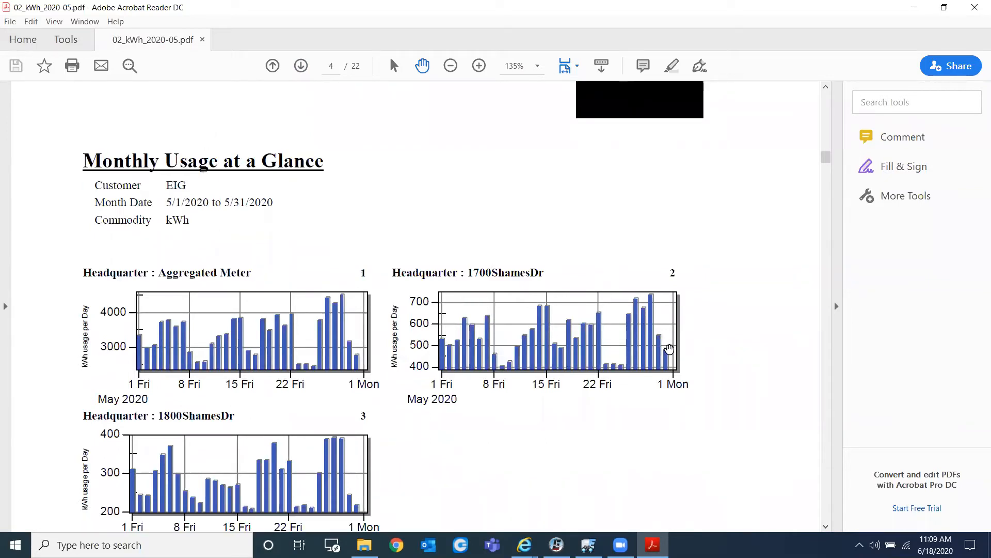
{"action": "scroll", "coordinate": [670, 349], "scroll_direction": "down", "scroll_amount": 1}
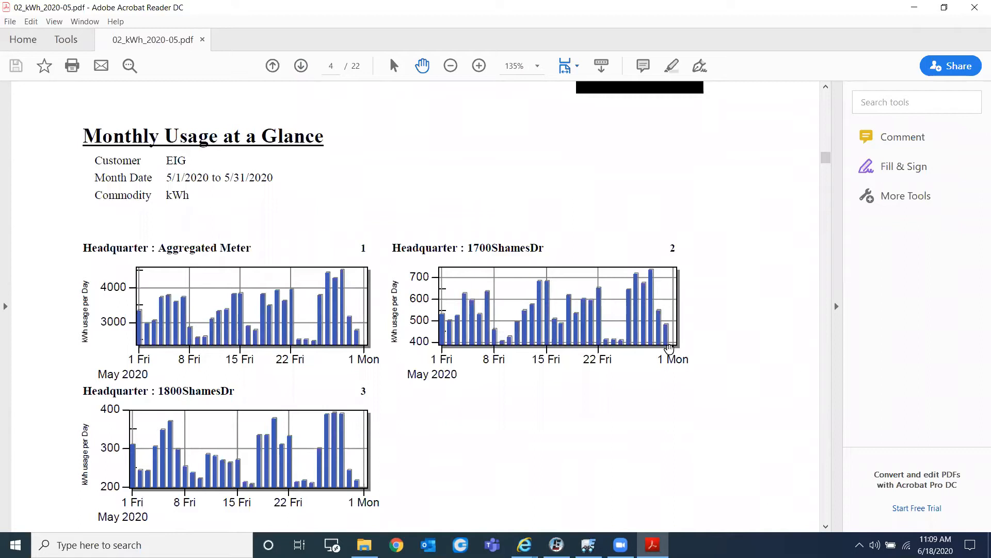
{"action": "scroll", "coordinate": [671, 402], "scroll_direction": "down", "scroll_amount": 1}
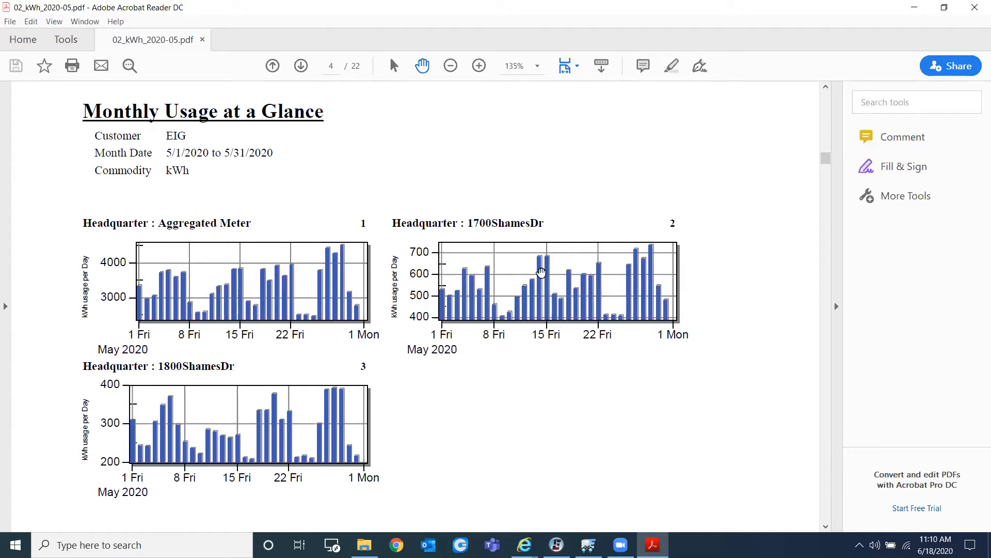
{"action": "scroll", "coordinate": [557, 317], "scroll_direction": "down", "scroll_amount": 5}
{"action": "scroll", "coordinate": [556, 317], "scroll_direction": "down", "scroll_amount": 10}
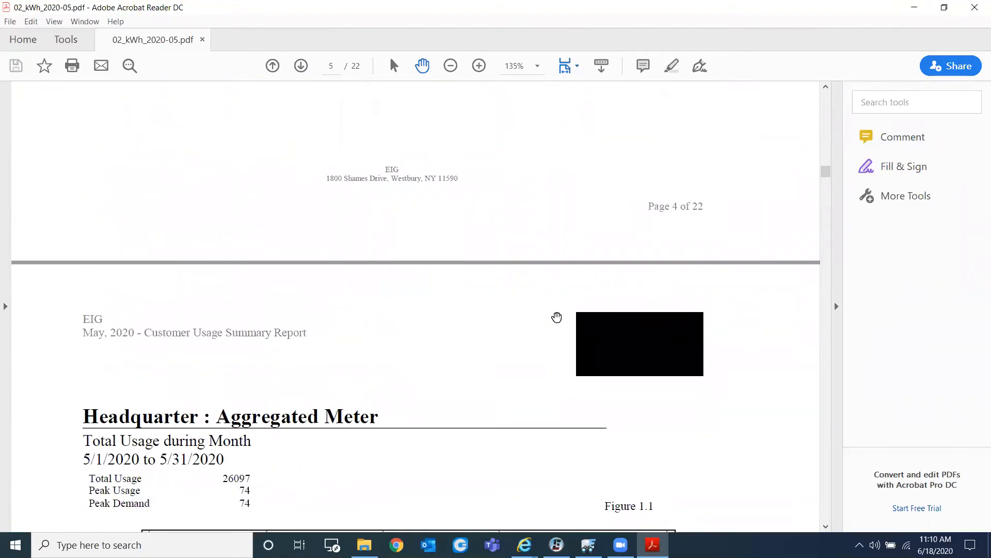
Step: Examine the Headquarter Aggregated Meter's total monthly usage in Figure 1.1, including the daily kWh bars and the 15-minute trend
{"action": "scroll", "coordinate": [557, 317], "scroll_direction": "down", "scroll_amount": 5}
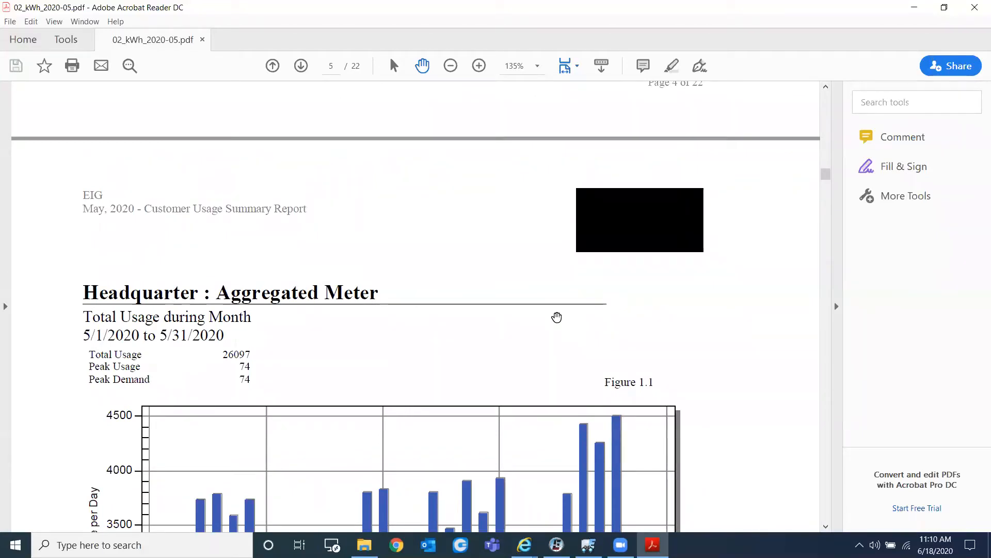
{"action": "scroll", "coordinate": [667, 346], "scroll_direction": "down", "scroll_amount": 2}
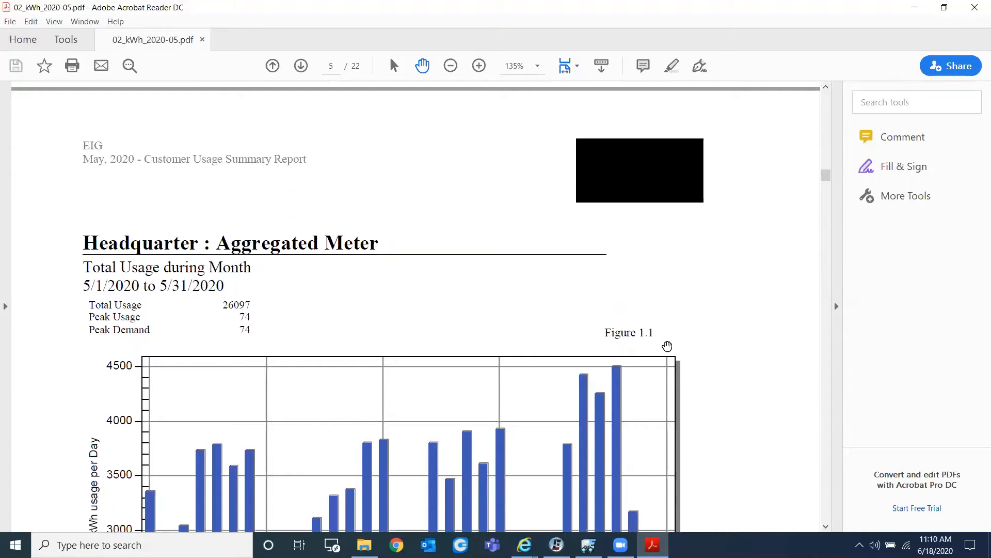
{"action": "scroll", "coordinate": [667, 346], "scroll_direction": "down", "scroll_amount": 1}
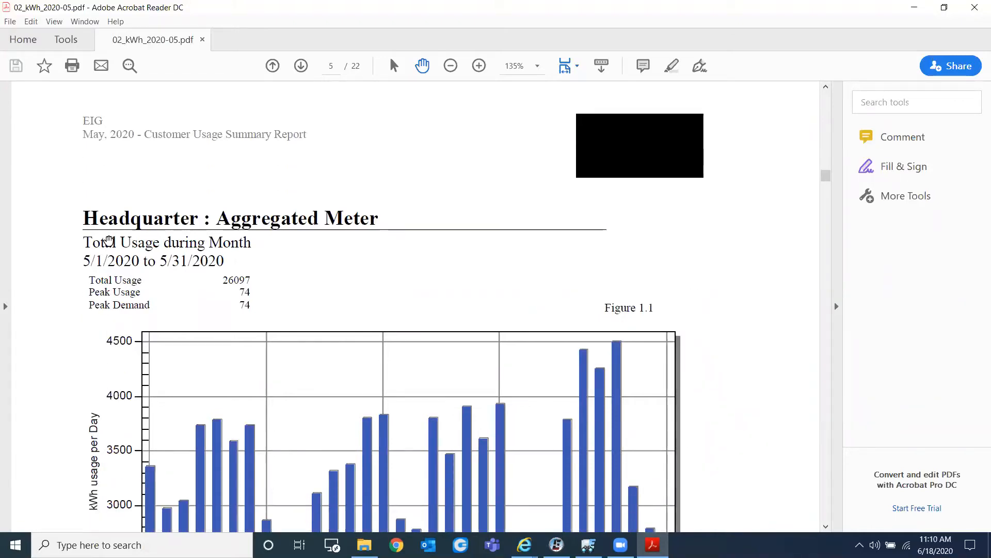
{"action": "scroll", "coordinate": [342, 254], "scroll_direction": "down", "scroll_amount": 1}
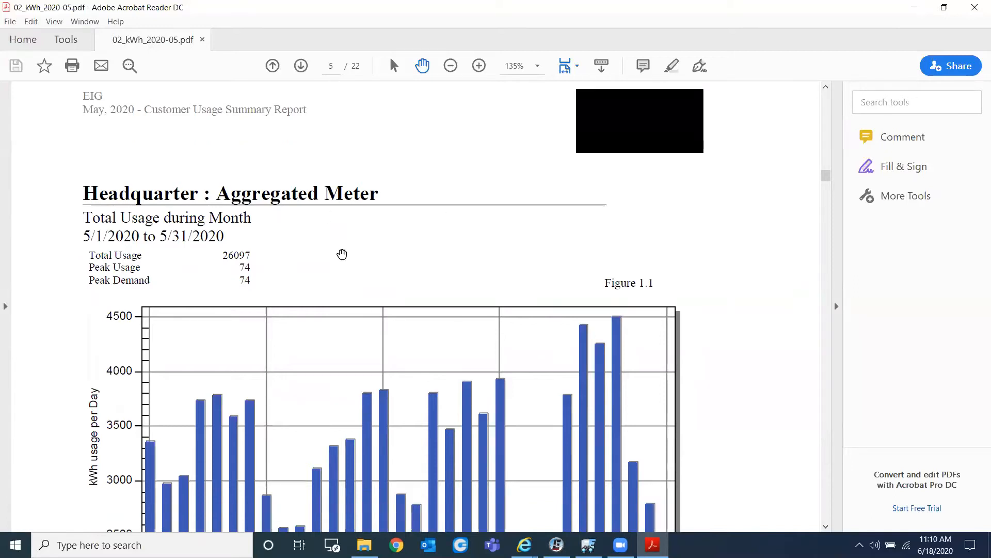
{"action": "scroll", "coordinate": [342, 255], "scroll_direction": "down", "scroll_amount": 2}
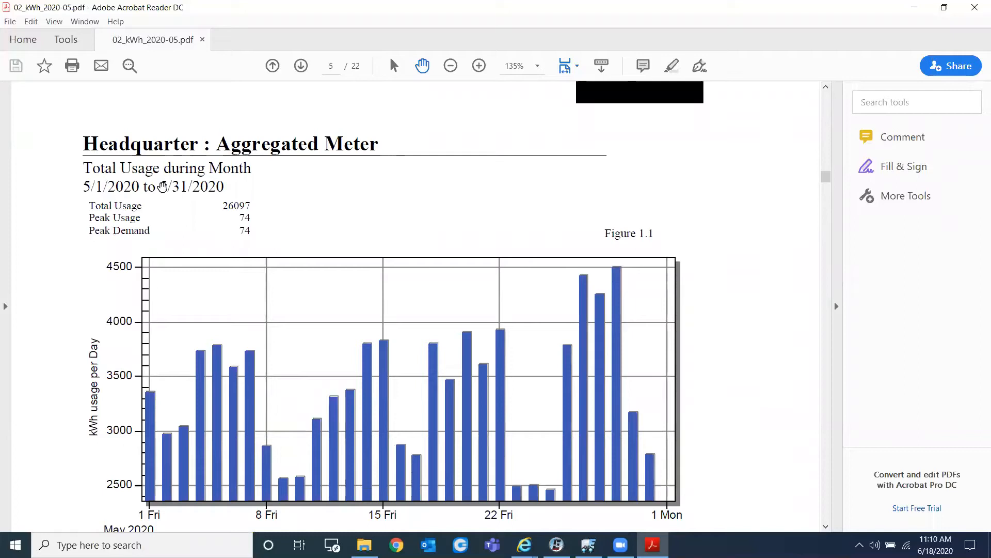
{"action": "scroll", "coordinate": [377, 362], "scroll_direction": "down", "scroll_amount": 1}
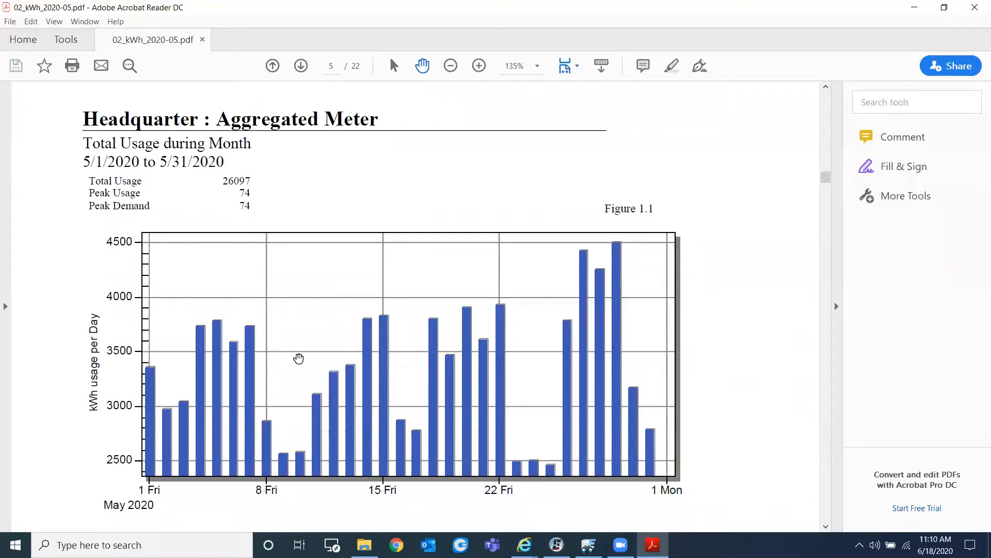
{"action": "scroll", "coordinate": [452, 365], "scroll_direction": "down", "scroll_amount": 5}
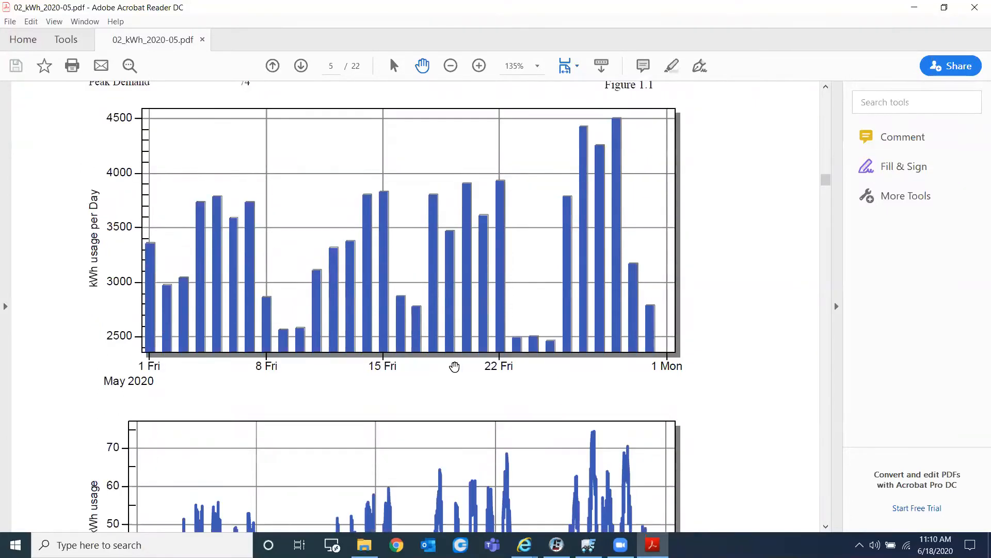
{"action": "scroll", "coordinate": [455, 366], "scroll_direction": "down", "scroll_amount": 12}
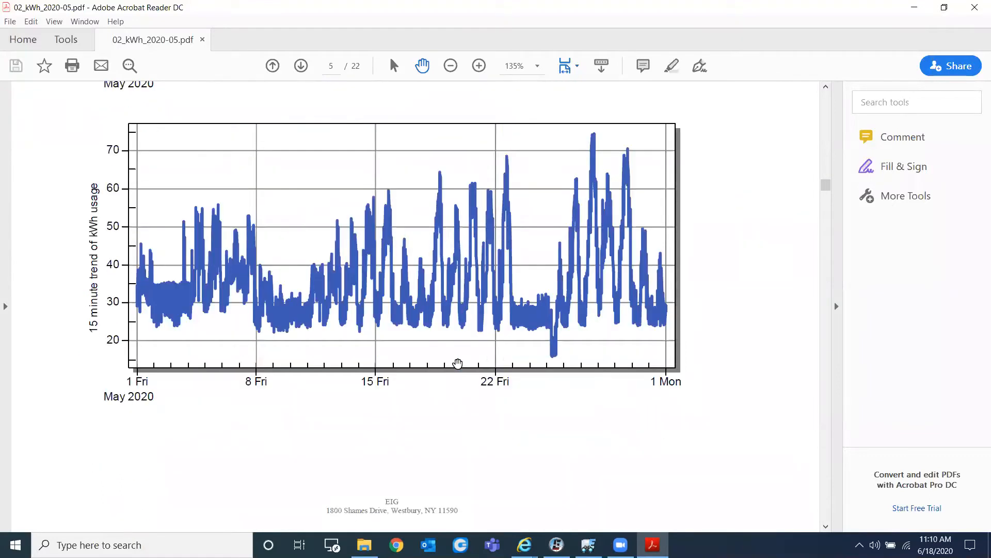
Step: Examine the Aggregated Meter's peak week usage in Figure 1.2 and its peak day usage charts in Figure 1.3
{"action": "scroll", "coordinate": [458, 364], "scroll_direction": "down", "scroll_amount": 20}
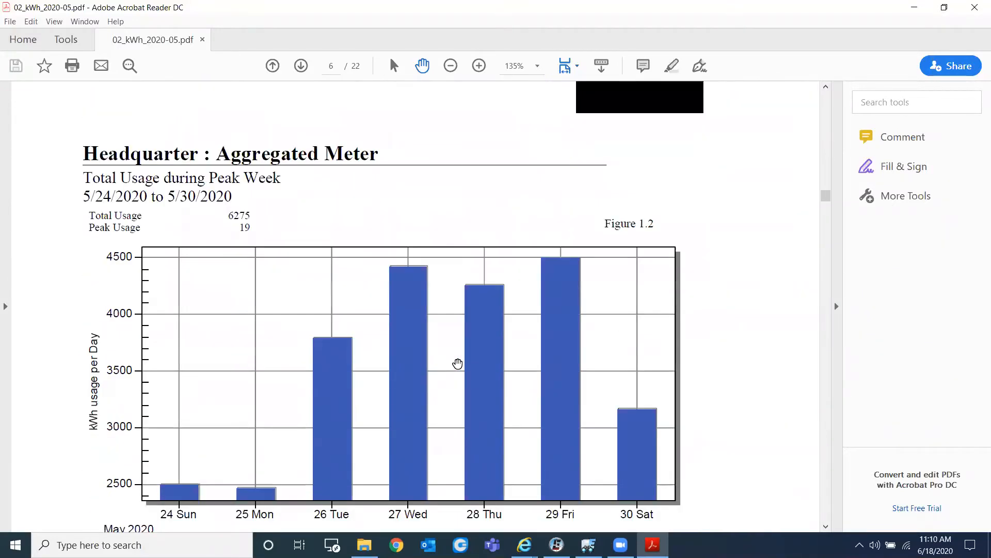
{"action": "scroll", "coordinate": [457, 364], "scroll_direction": "down", "scroll_amount": 1}
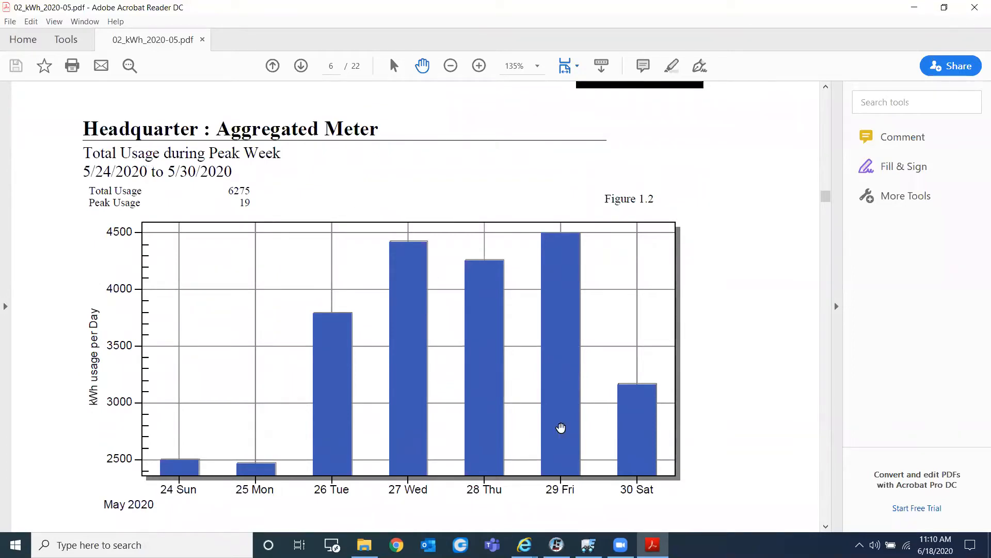
{"action": "scroll", "coordinate": [573, 426], "scroll_direction": "down", "scroll_amount": 1}
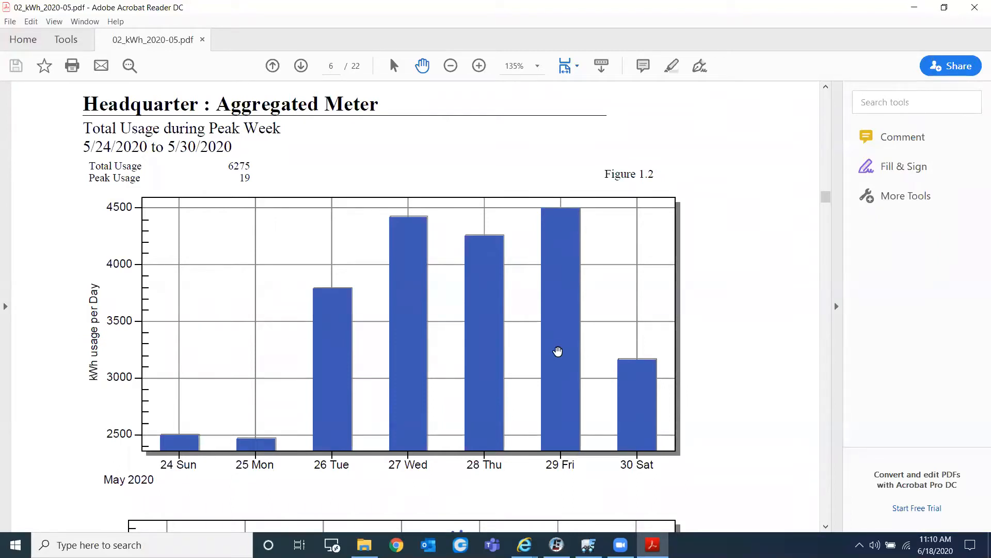
{"action": "left_click", "coordinate": [302, 66]}
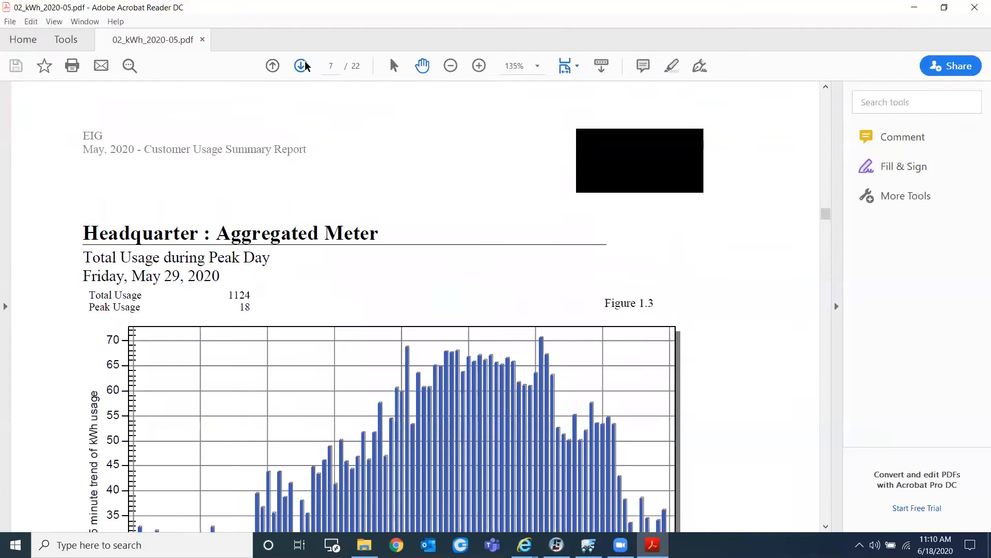
{"action": "scroll", "coordinate": [556, 409], "scroll_direction": "down", "scroll_amount": 1}
{"action": "scroll", "coordinate": [556, 410], "scroll_direction": "down", "scroll_amount": 1}
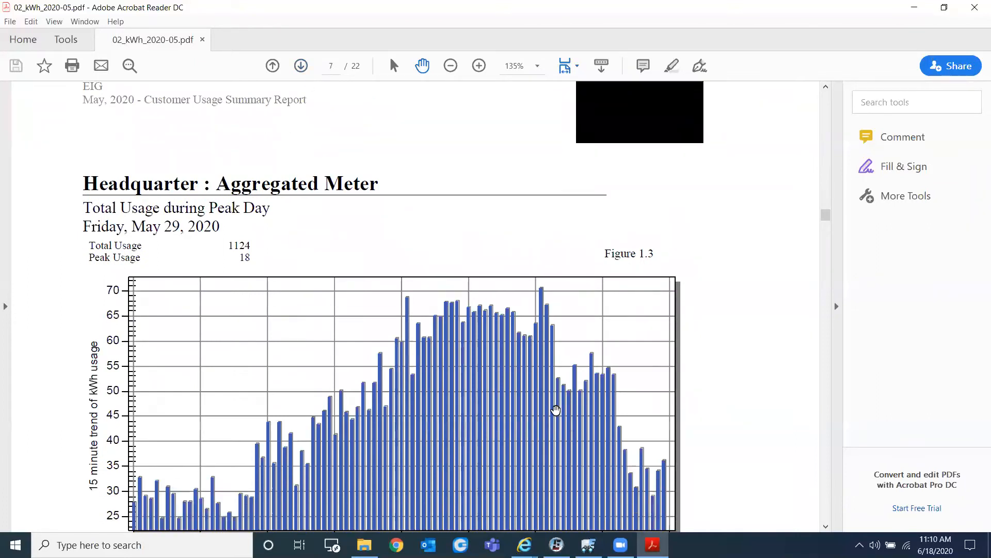
{"action": "scroll", "coordinate": [524, 405], "scroll_direction": "down", "scroll_amount": 4}
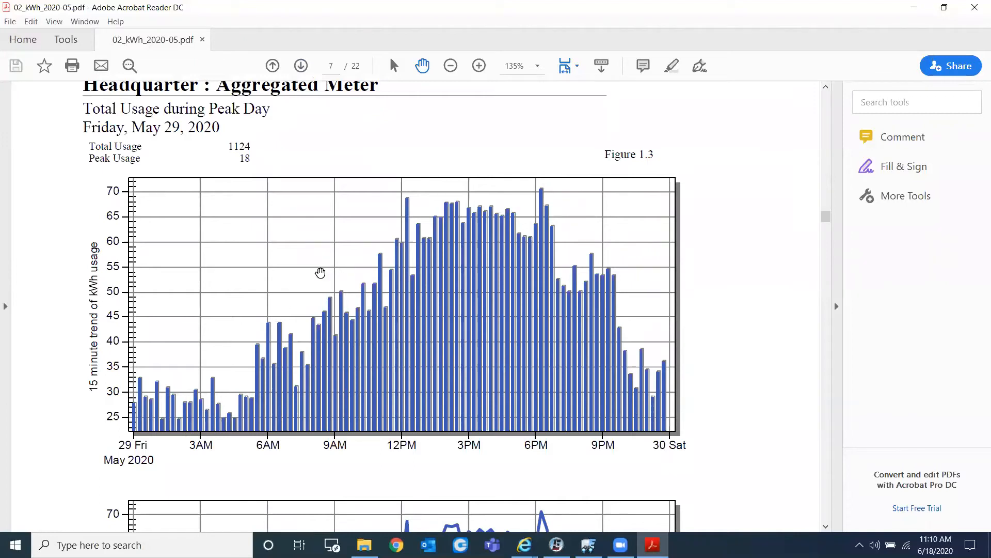
{"action": "scroll", "coordinate": [419, 327], "scroll_direction": "up", "scroll_amount": 2}
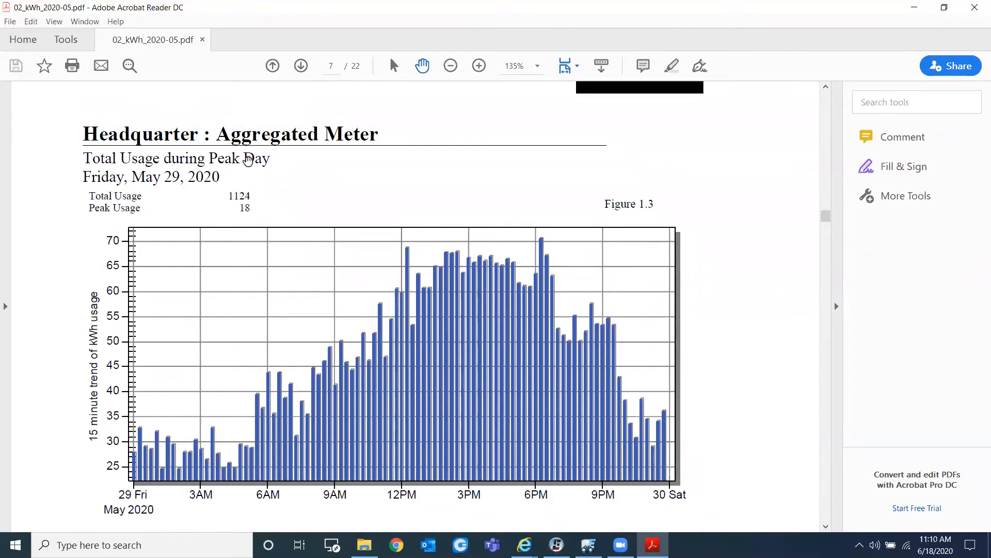
{"action": "scroll", "coordinate": [485, 370], "scroll_direction": "down", "scroll_amount": 3}
{"action": "scroll", "coordinate": [484, 369], "scroll_direction": "down", "scroll_amount": 20}
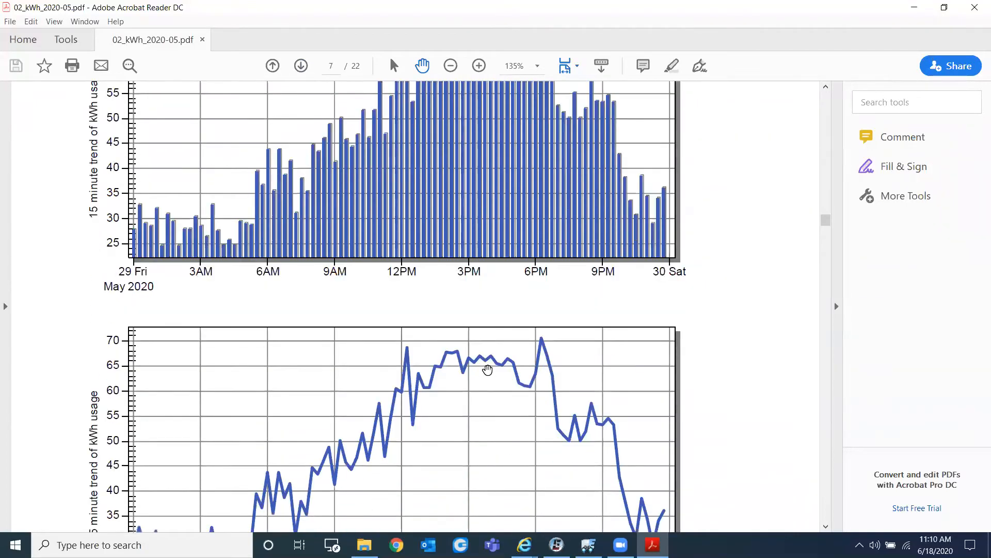
Step: Examine the Aggregated Meter's Average Hourly Usage and Average Weekday Usage charts with their maximum and minimum lines
{"action": "scroll", "coordinate": [484, 371], "scroll_direction": "down", "scroll_amount": 16}
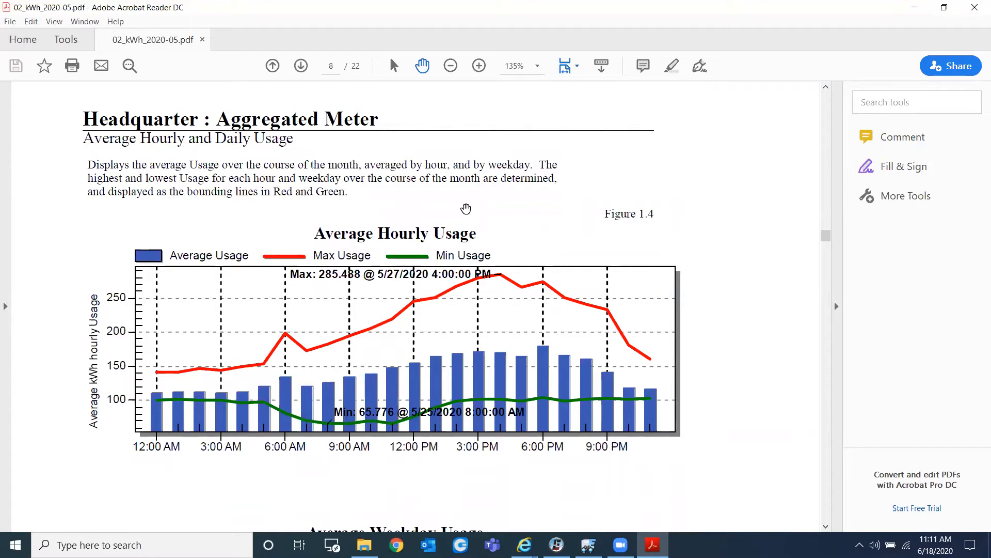
{"action": "scroll", "coordinate": [552, 331], "scroll_direction": "down", "scroll_amount": 1}
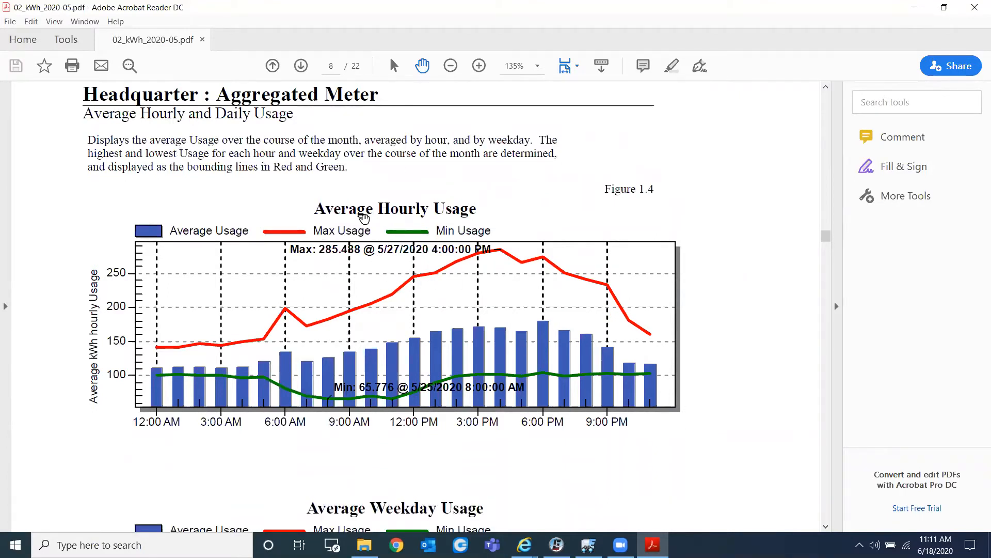
{"action": "scroll", "coordinate": [537, 341], "scroll_direction": "down", "scroll_amount": 3}
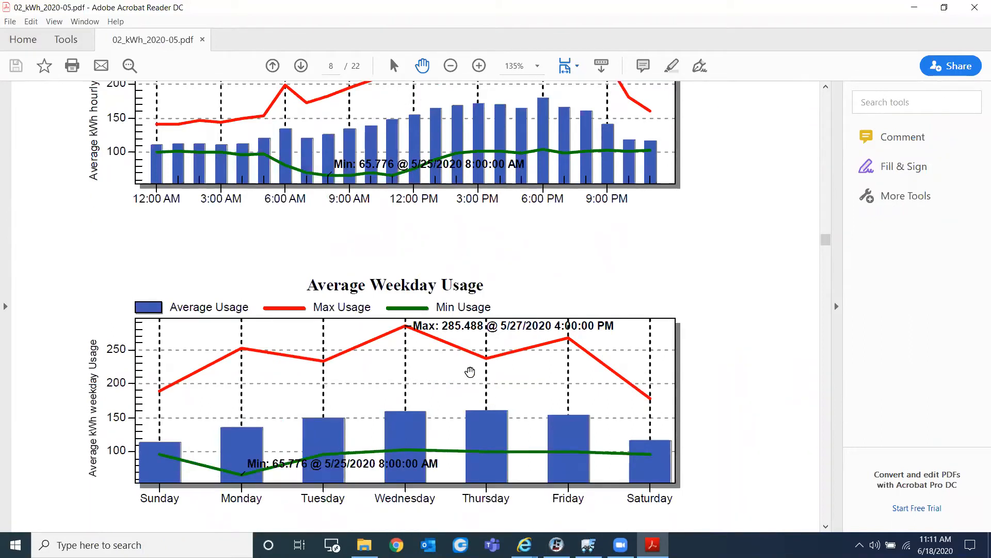
{"action": "scroll", "coordinate": [529, 380], "scroll_direction": "down", "scroll_amount": 1}
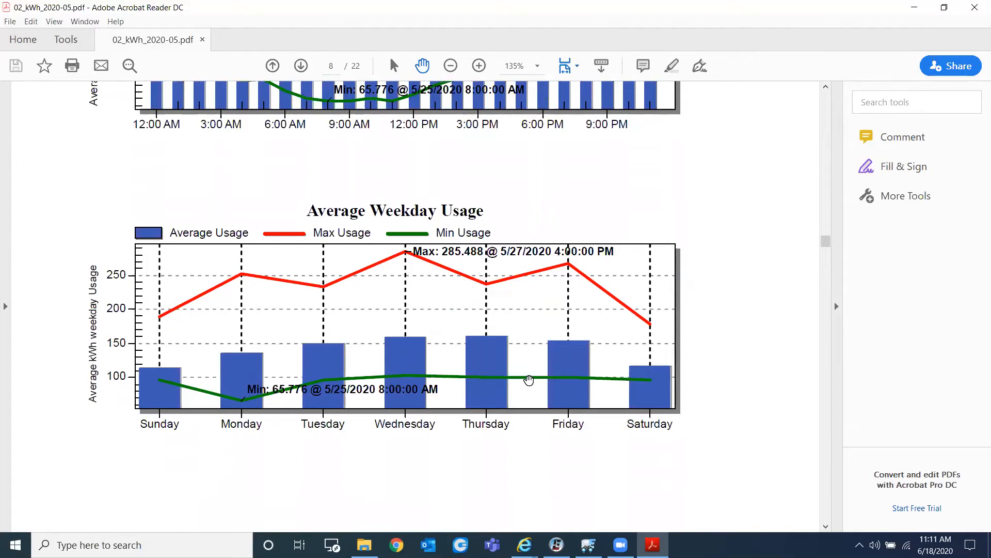
Step: Examine the Aggregated Meter's weekday-aligned comparisons of May 2020 with April 2020 and with May 2019
{"action": "scroll", "coordinate": [529, 380], "scroll_direction": "down", "scroll_amount": 8}
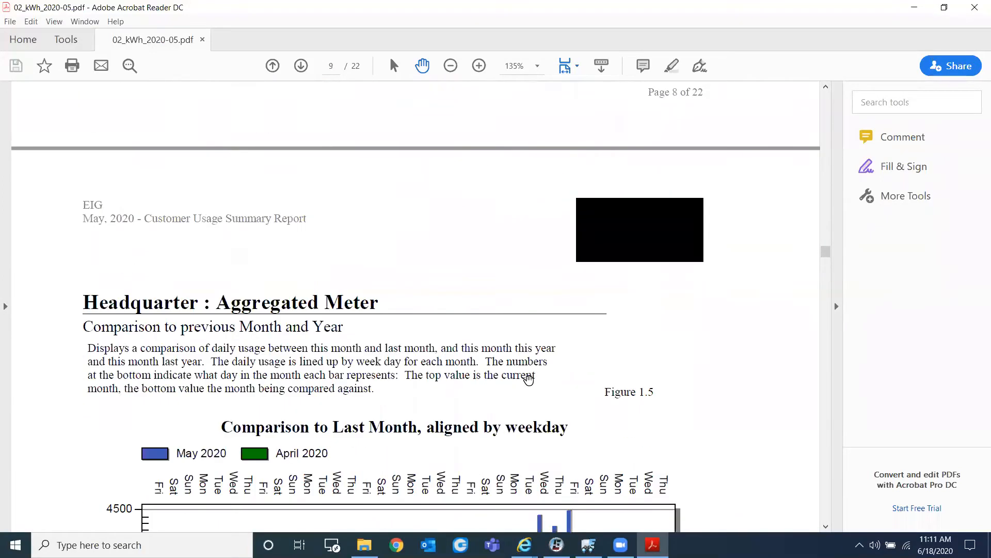
{"action": "scroll", "coordinate": [529, 380], "scroll_direction": "down", "scroll_amount": 1}
{"action": "scroll", "coordinate": [529, 380], "scroll_direction": "down", "scroll_amount": 1}
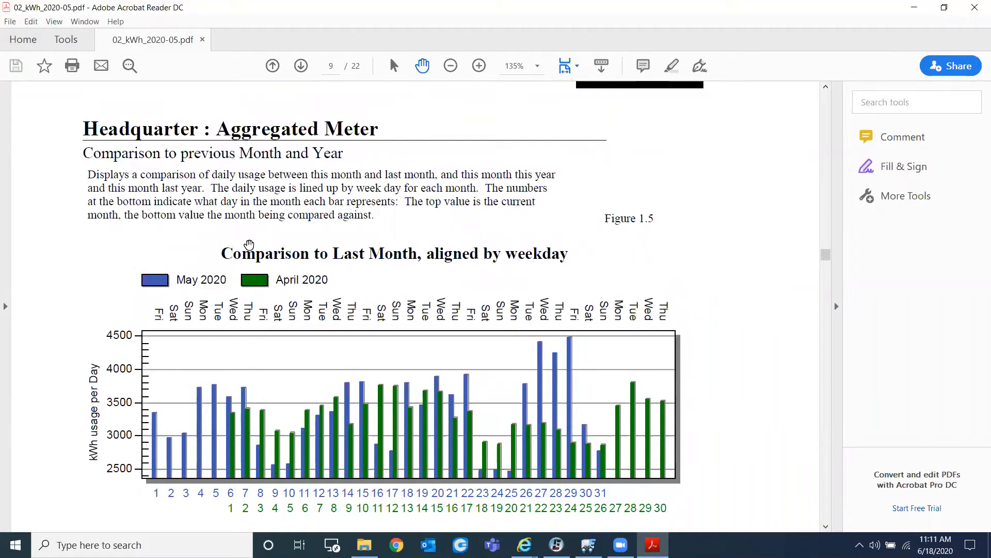
{"action": "scroll", "coordinate": [197, 310], "scroll_direction": "down", "scroll_amount": 1}
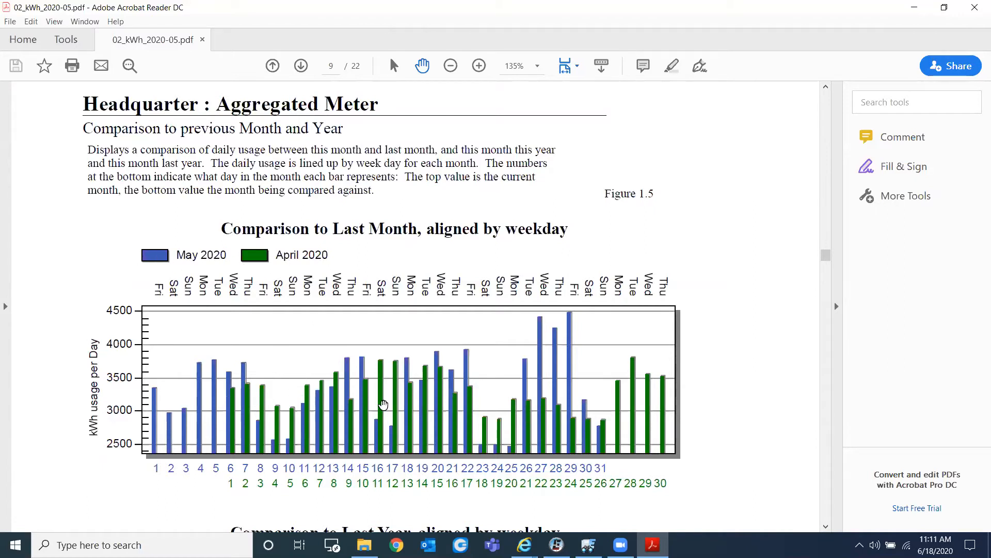
{"action": "scroll", "coordinate": [489, 417], "scroll_direction": "down", "scroll_amount": 5}
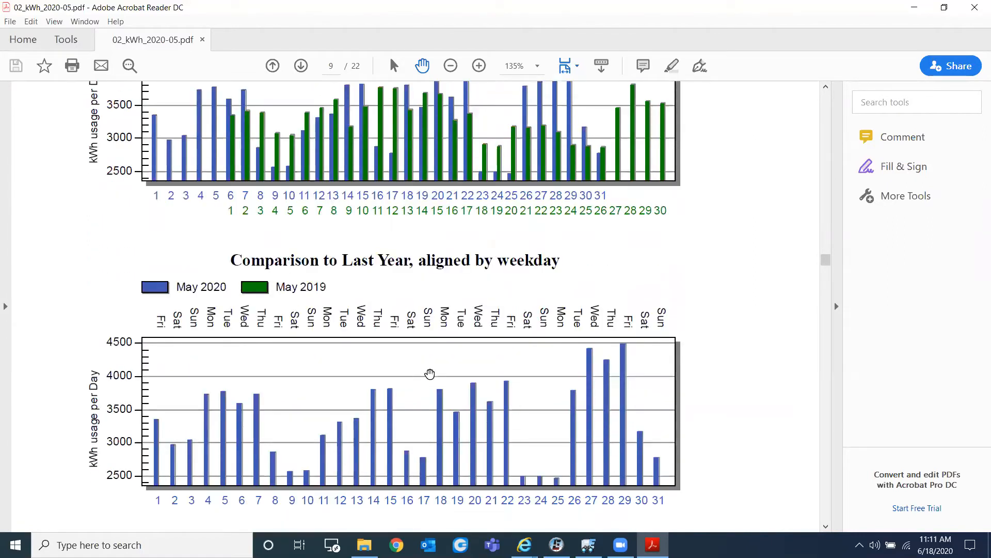
{"action": "scroll", "coordinate": [431, 373], "scroll_direction": "down", "scroll_amount": 1}
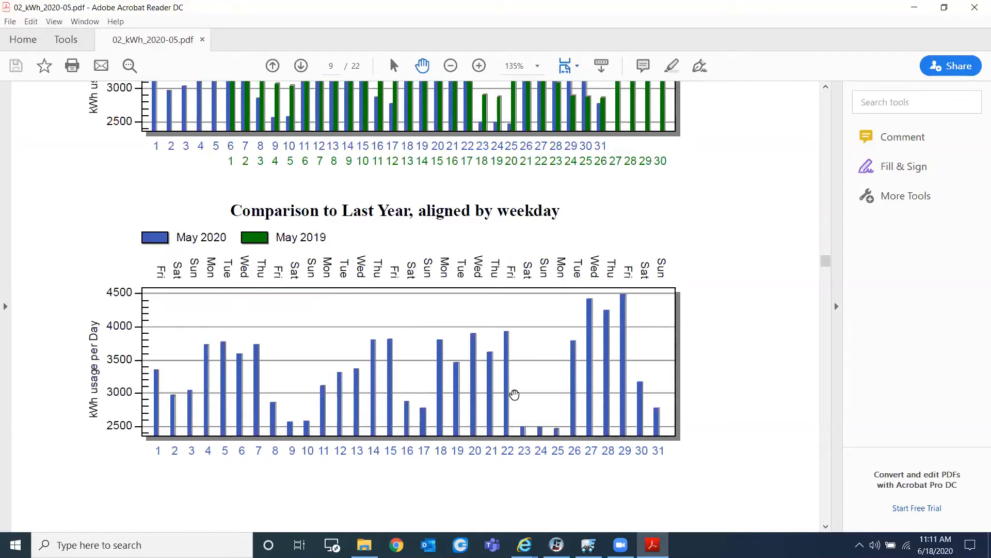
Step: Examine the Aggregated Meter's Monthly Usage and Temperature page with Figure 1.6
{"action": "scroll", "coordinate": [516, 395], "scroll_direction": "down", "scroll_amount": 10}
{"action": "scroll", "coordinate": [516, 395], "scroll_direction": "down", "scroll_amount": 10}
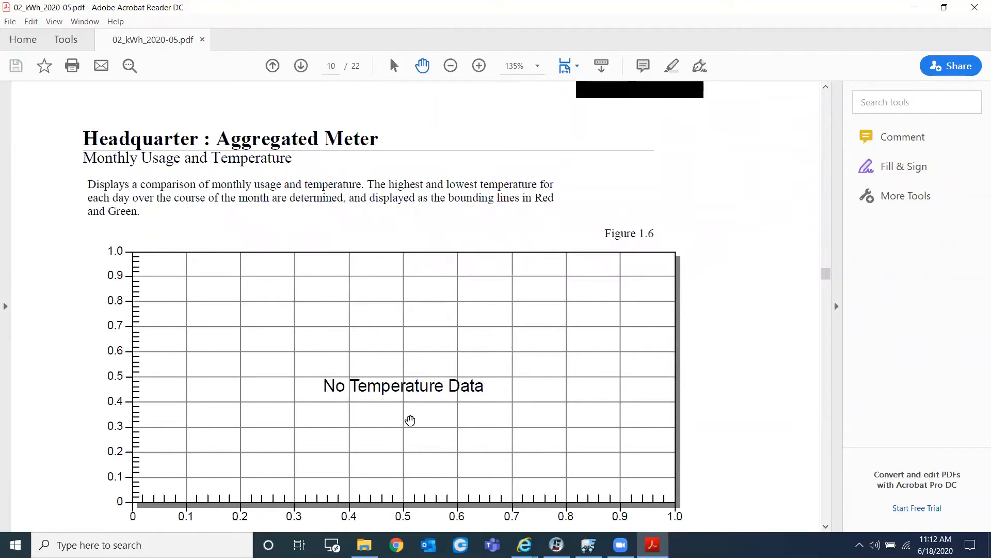
{"action": "scroll", "coordinate": [518, 408], "scroll_direction": "down", "scroll_amount": 2}
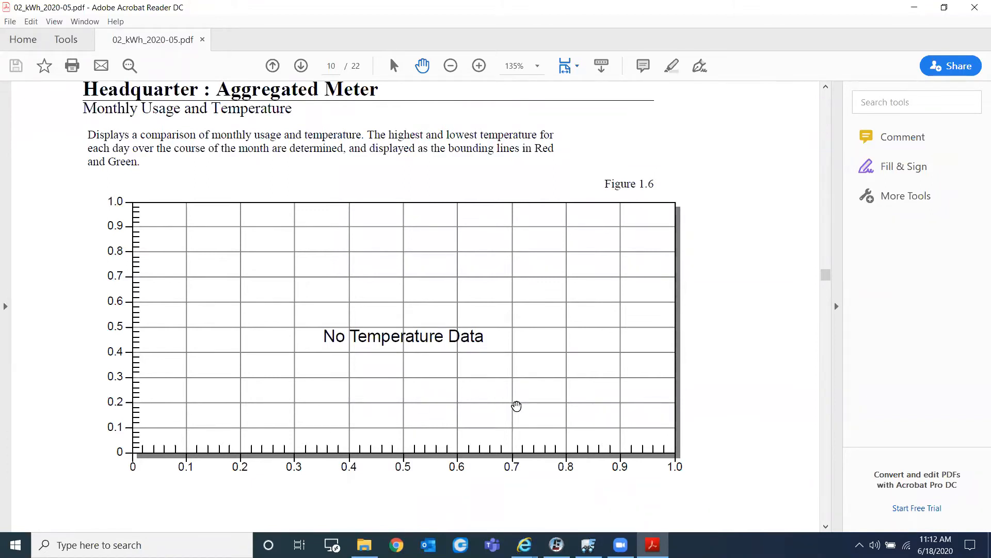
{"action": "scroll", "coordinate": [521, 401], "scroll_direction": "down", "scroll_amount": 10}
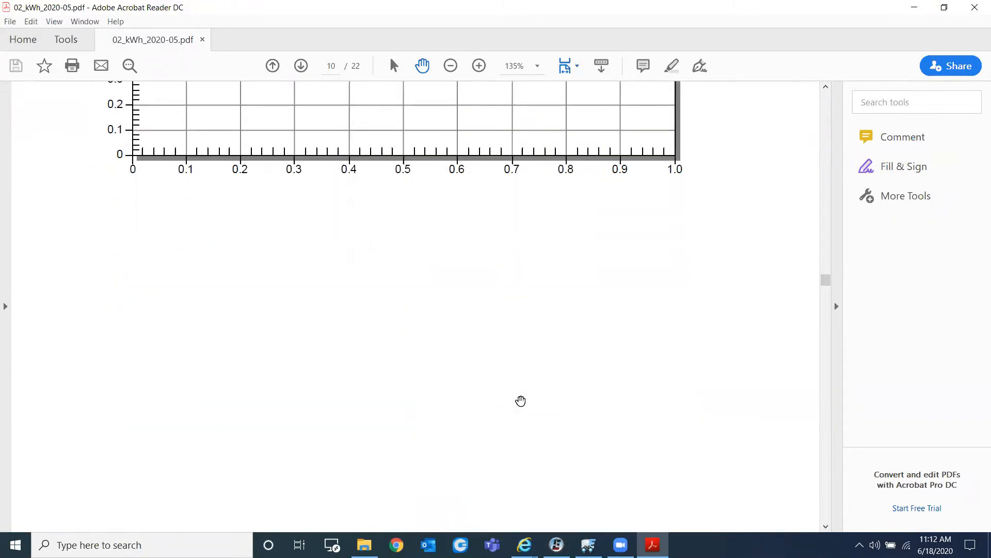
Step: Go on to the first individual Headquarter meter and examine its monthly, peak week and peak day usage in Figures 2.1 to 2.3
{"action": "scroll", "coordinate": [516, 400], "scroll_direction": "down", "scroll_amount": 8}
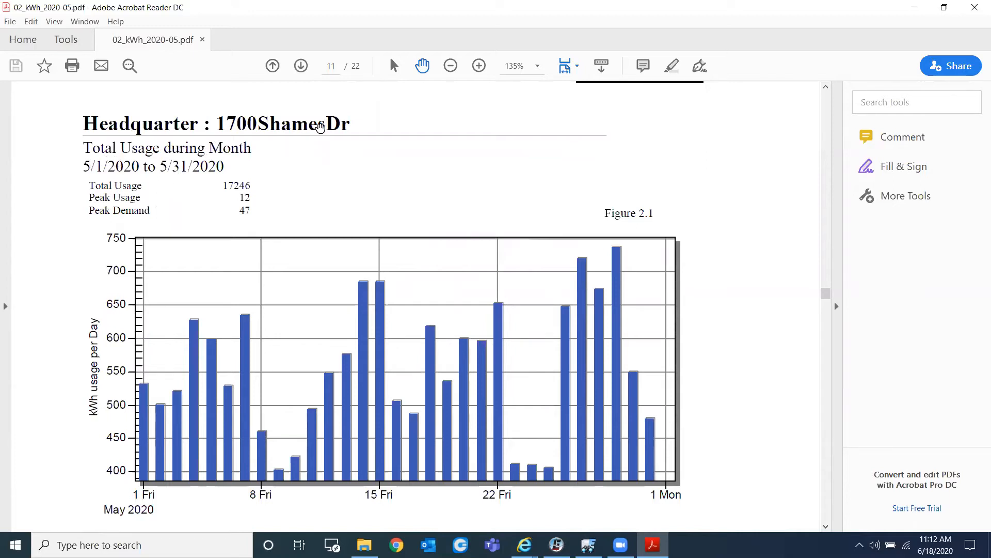
{"action": "left_click", "coordinate": [302, 68]}
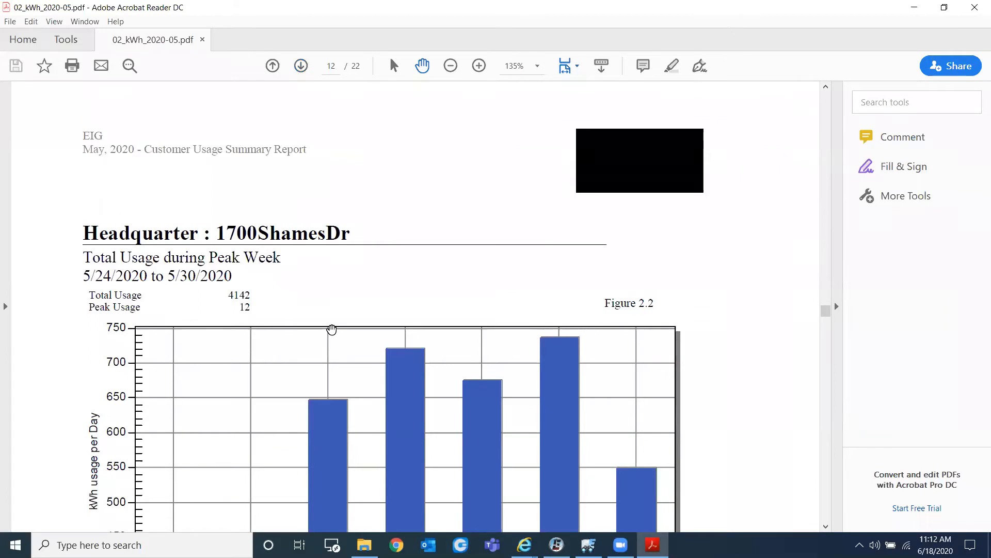
{"action": "scroll", "coordinate": [332, 327], "scroll_direction": "down", "scroll_amount": 3}
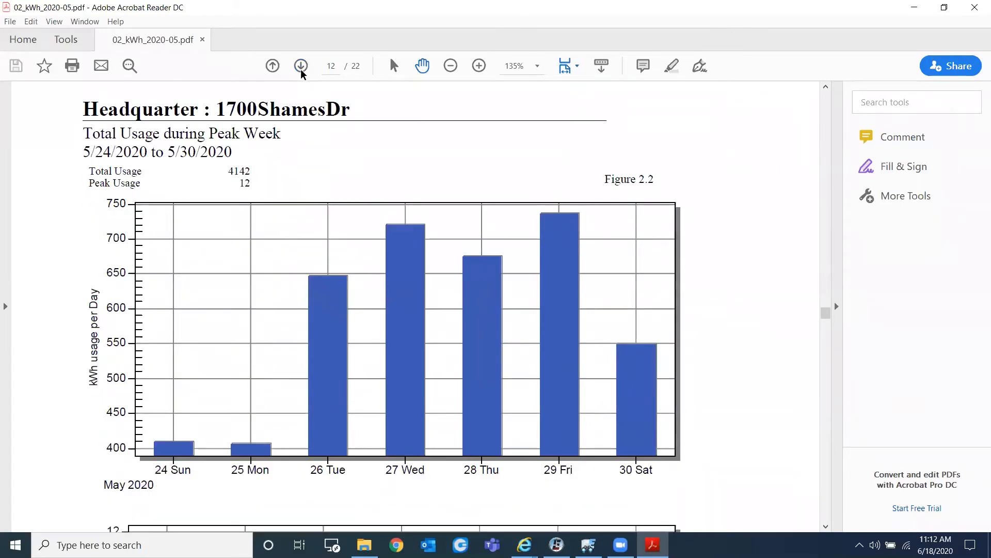
{"action": "left_click", "coordinate": [301, 67]}
{"action": "scroll", "coordinate": [370, 397], "scroll_direction": "down", "scroll_amount": 10}
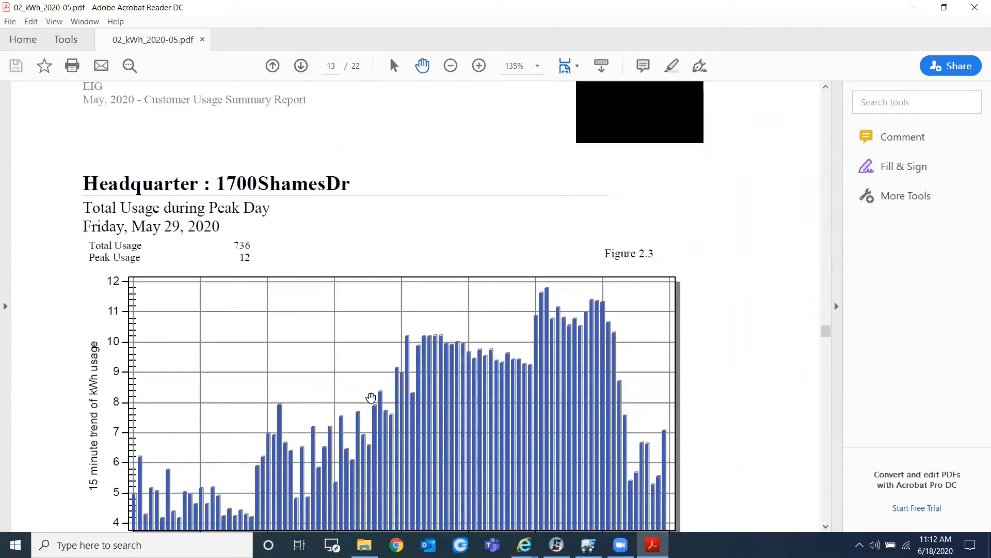
Step: Examine the individual meter's average hourly and weekday usage charts and its comparison of May 2020 to April 2020
{"action": "left_click", "coordinate": [301, 66]}
{"action": "scroll", "coordinate": [361, 289], "scroll_direction": "down", "scroll_amount": 2}
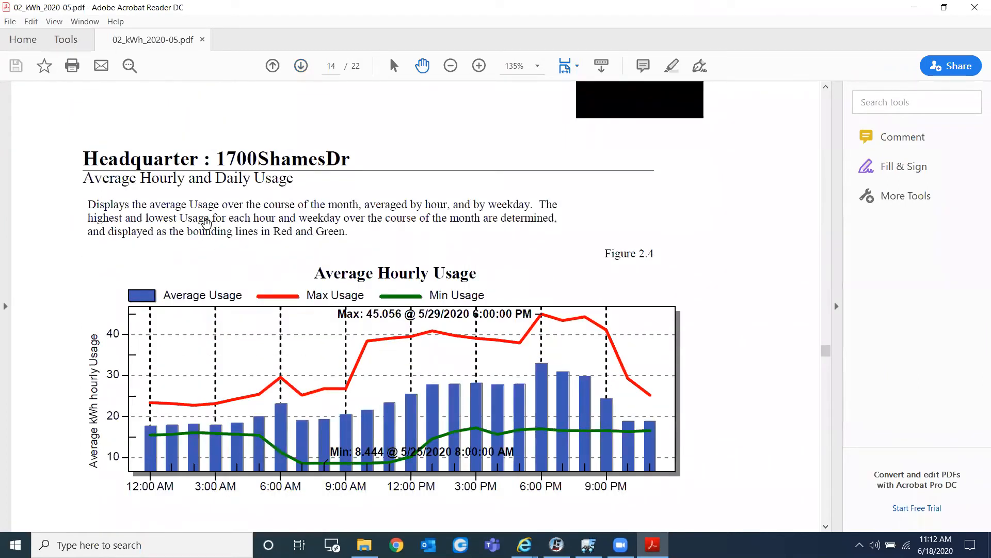
{"action": "scroll", "coordinate": [302, 170], "scroll_direction": "down", "scroll_amount": 5}
{"action": "scroll", "coordinate": [310, 77], "scroll_direction": "down", "scroll_amount": 3}
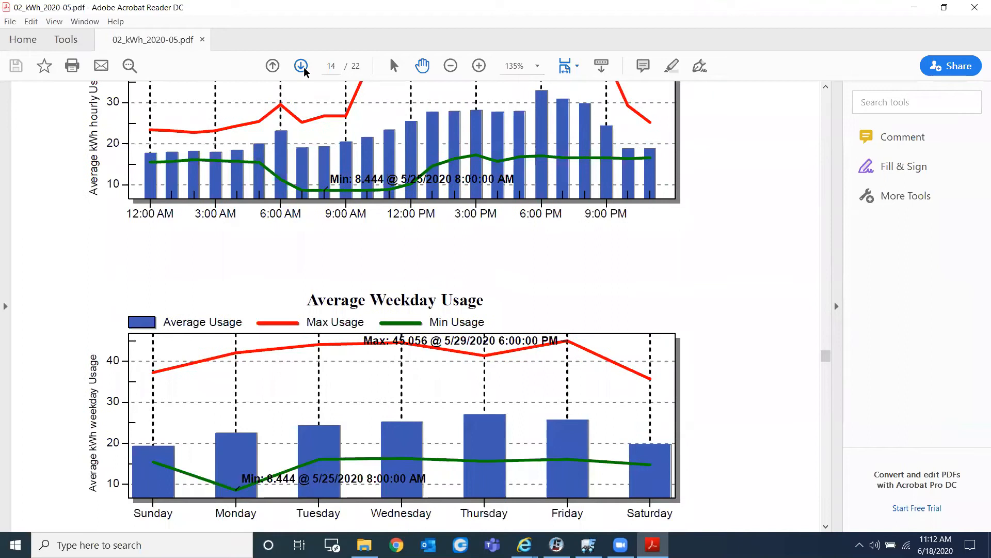
{"action": "left_click", "coordinate": [301, 65]}
{"action": "scroll", "coordinate": [376, 325], "scroll_direction": "down", "scroll_amount": 2}
{"action": "scroll", "coordinate": [378, 328], "scroll_direction": "down", "scroll_amount": 2}
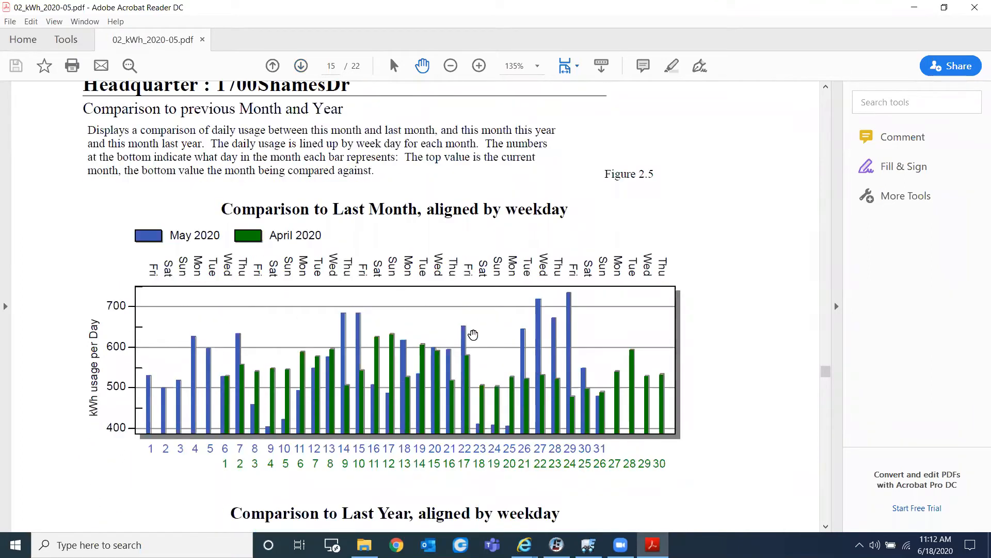
Step: Examine the individual meter's weekday-aligned comparison of May 2020 to May 2019 and close the PDF report
{"action": "scroll", "coordinate": [488, 351], "scroll_direction": "down", "scroll_amount": 5}
{"action": "scroll", "coordinate": [457, 421], "scroll_direction": "down", "scroll_amount": 1}
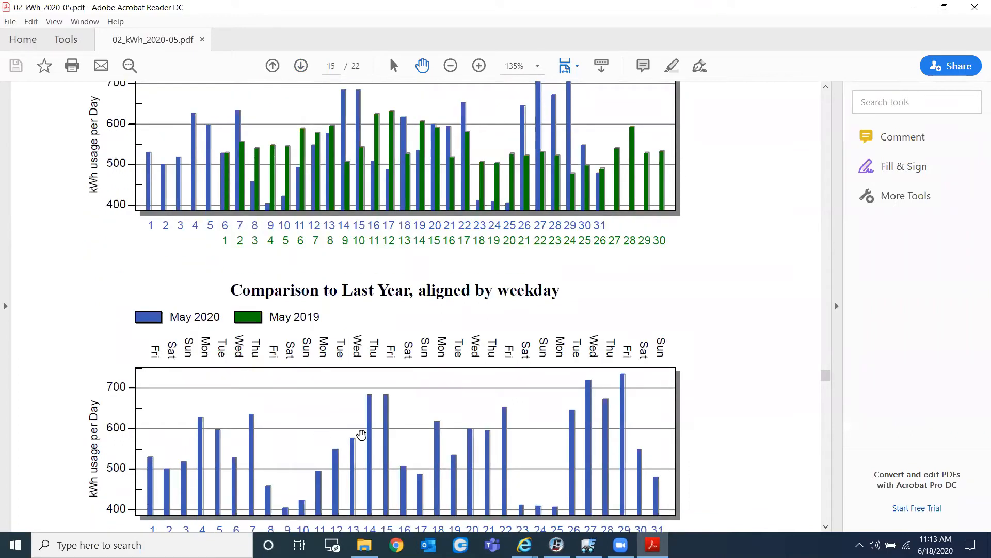
{"action": "scroll", "coordinate": [491, 441], "scroll_direction": "down", "scroll_amount": 3}
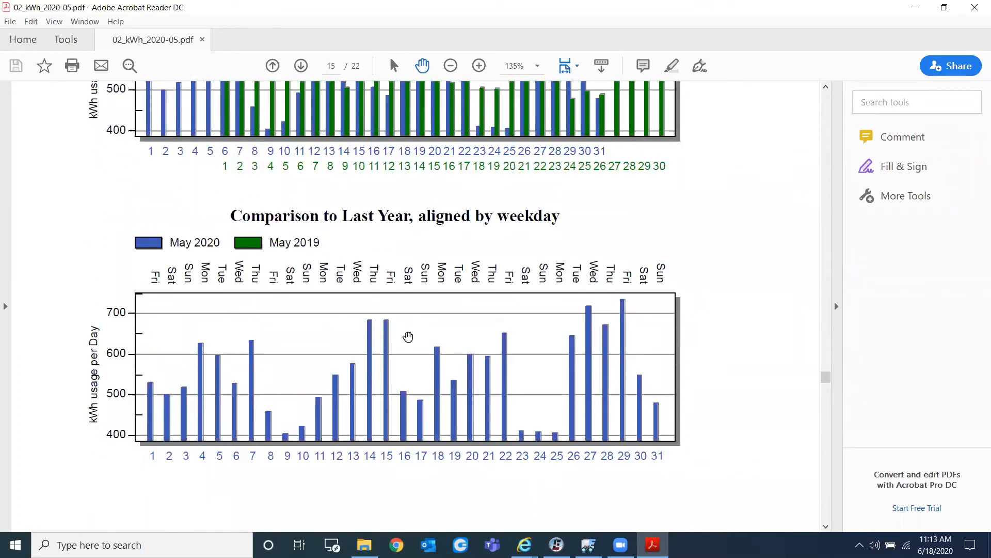
{"action": "scroll", "coordinate": [620, 357], "scroll_direction": "up", "scroll_amount": 3}
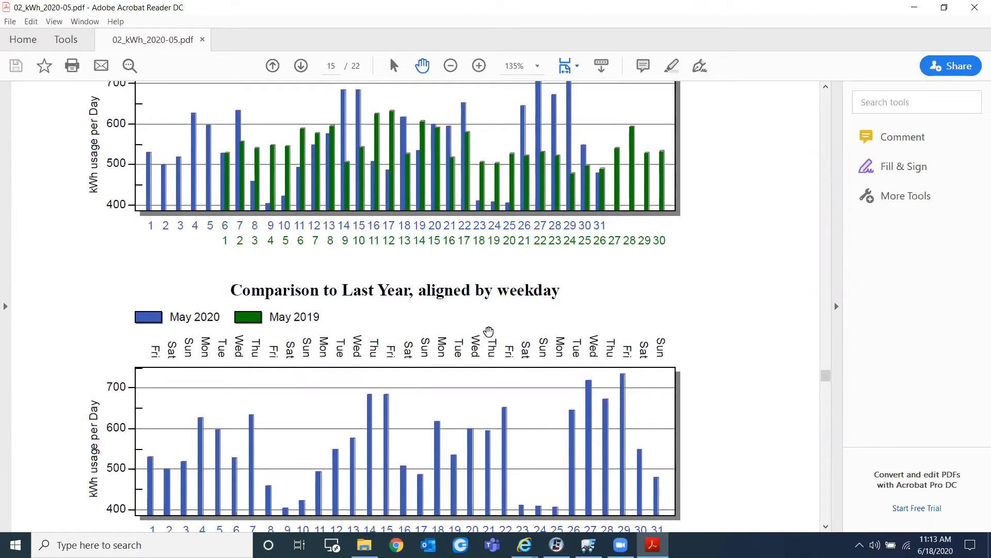
{"action": "scroll", "coordinate": [493, 343], "scroll_direction": "down", "scroll_amount": 4}
{"action": "scroll", "coordinate": [495, 344], "scroll_direction": "down", "scroll_amount": 7}
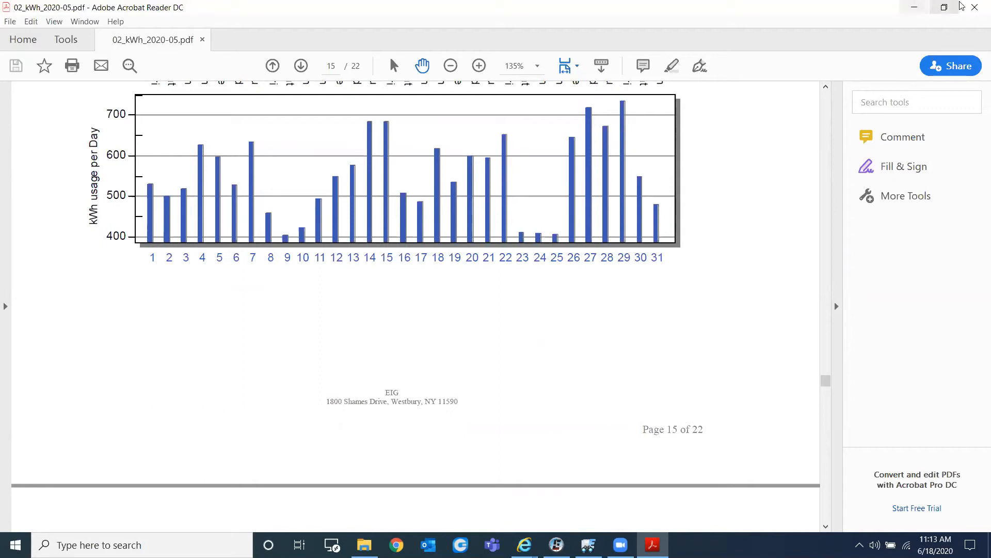
{"action": "left_click", "coordinate": [974, 6]}
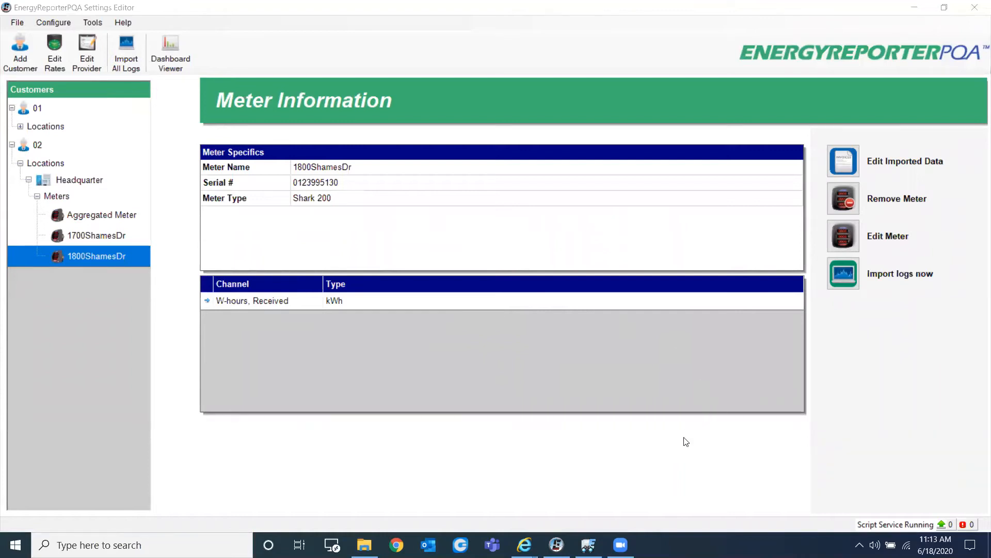
Step: Switch to the EnergyReporterPQA Dashboard Viewer, start a custom usage report with the Default template and enable Override Template Settings
{"action": "left_click", "coordinate": [588, 545]}
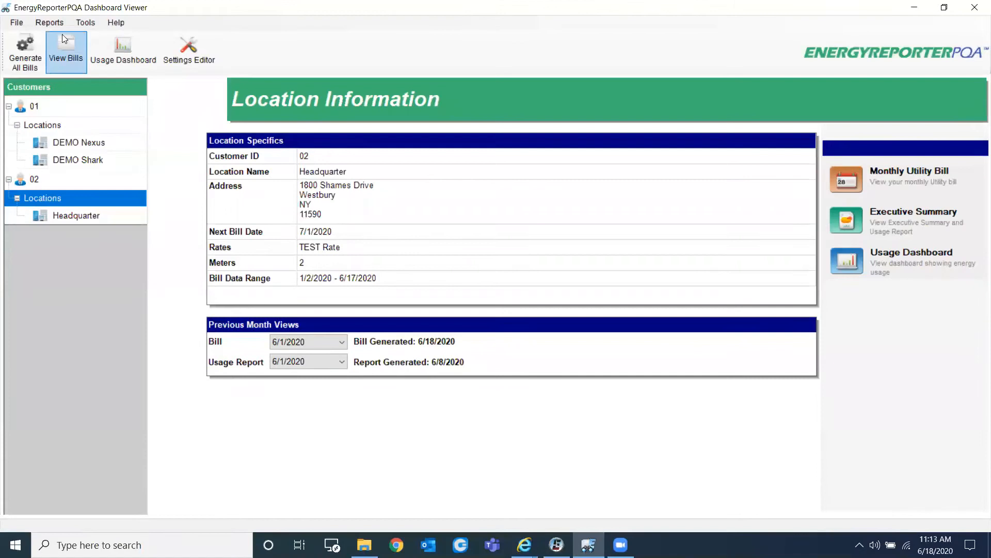
{"action": "left_click", "coordinate": [49, 23]}
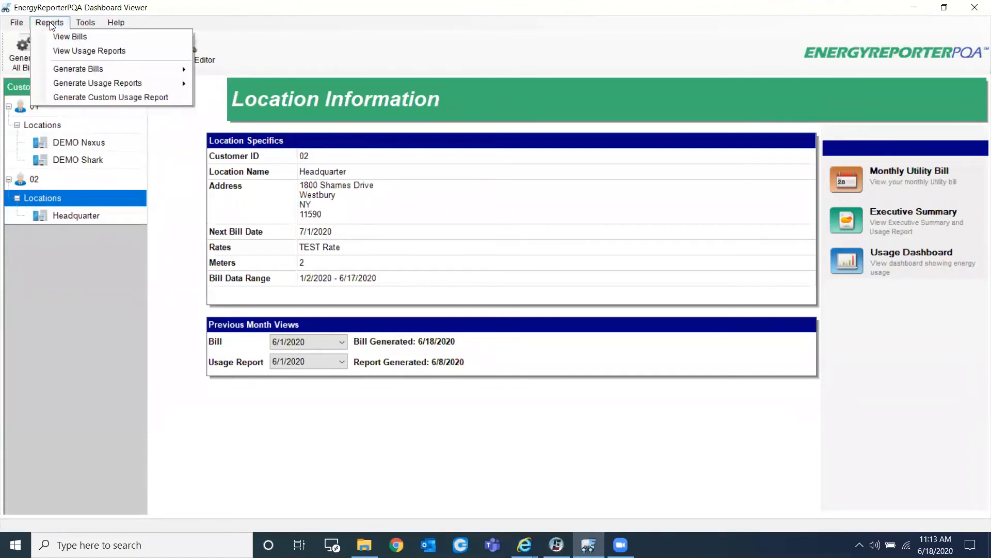
{"action": "left_click", "coordinate": [124, 97]}
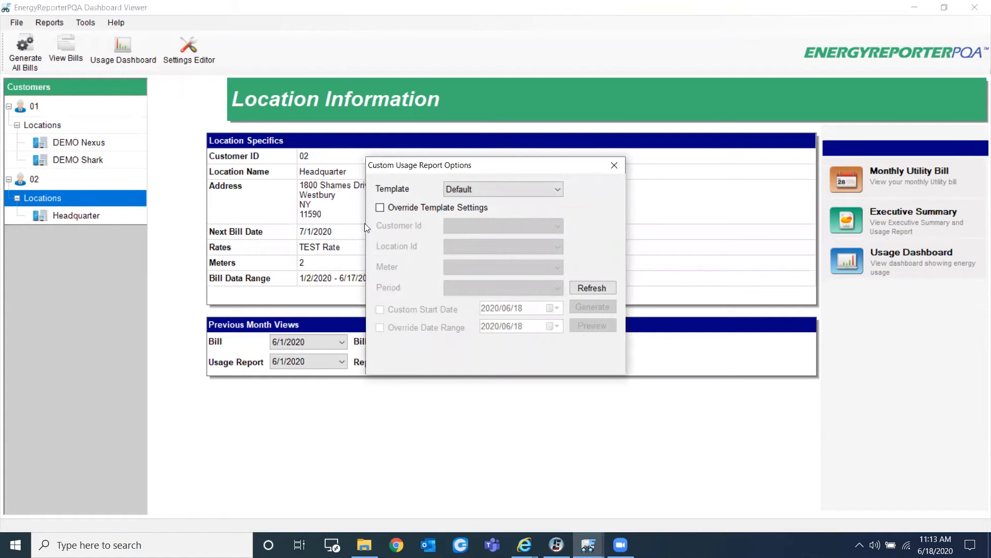
{"action": "left_click", "coordinate": [489, 192]}
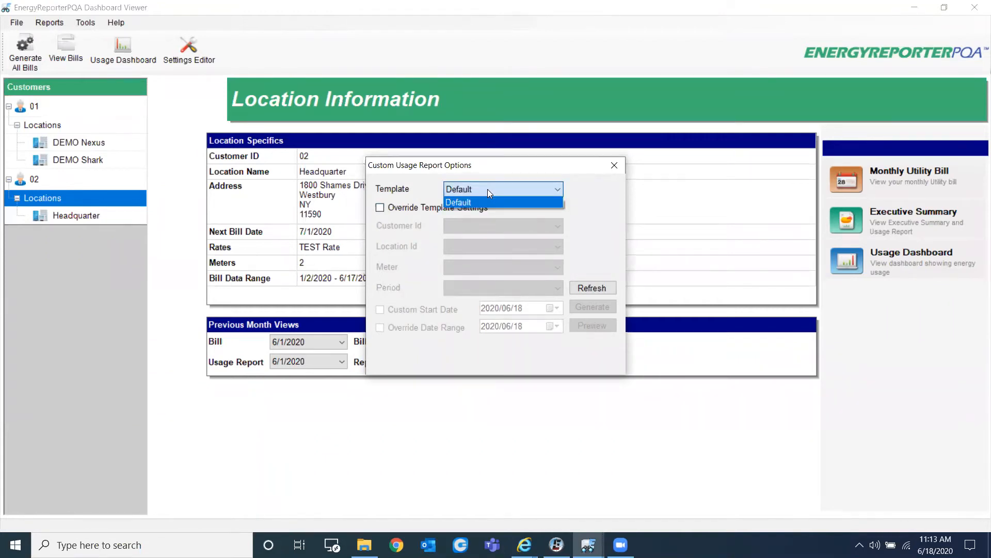
{"action": "left_click", "coordinate": [487, 189]}
{"action": "left_click", "coordinate": [395, 206]}
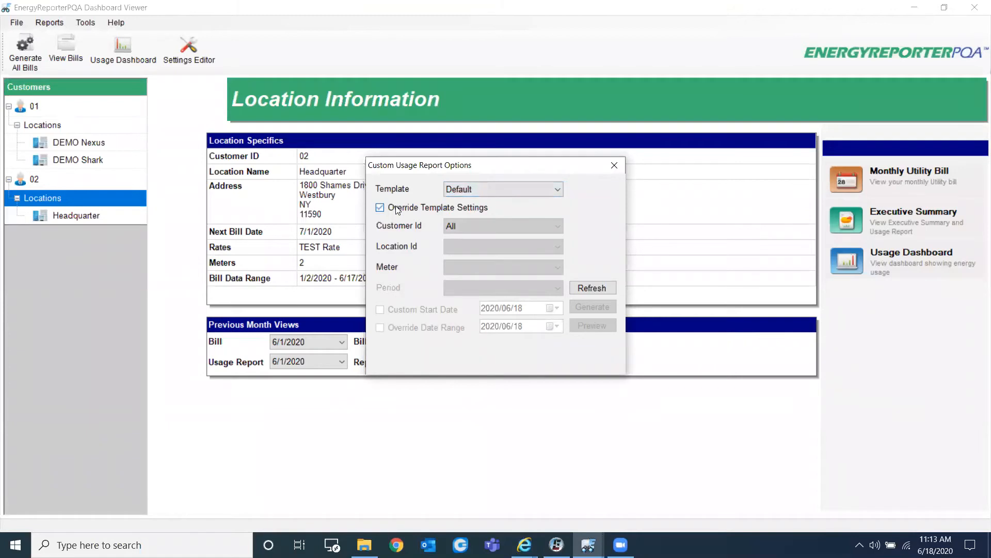
Step: Limit the custom usage report to customer 02 and the Headquarter location, keeping all meters included
{"action": "left_click", "coordinate": [475, 228]}
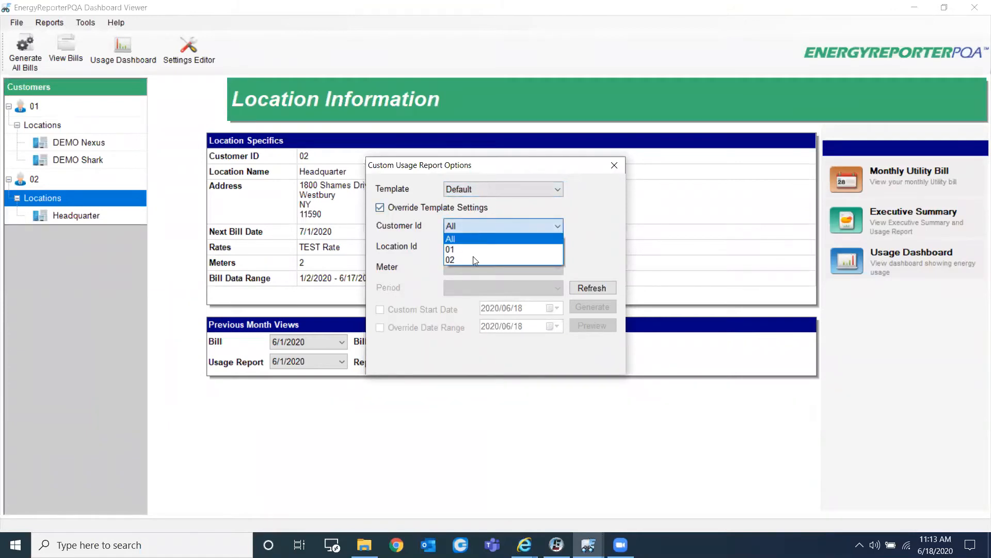
{"action": "left_click", "coordinate": [469, 261]}
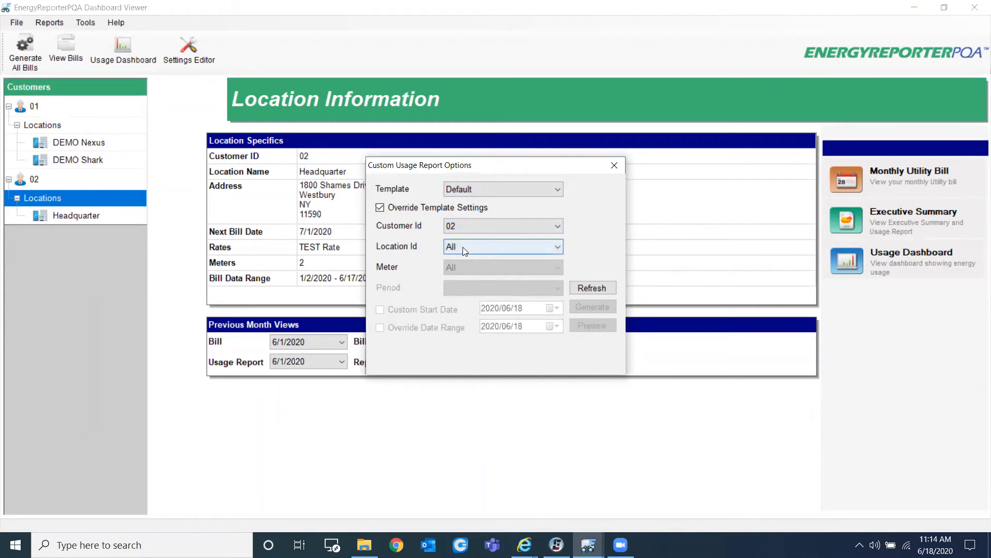
{"action": "left_click", "coordinate": [465, 248]}
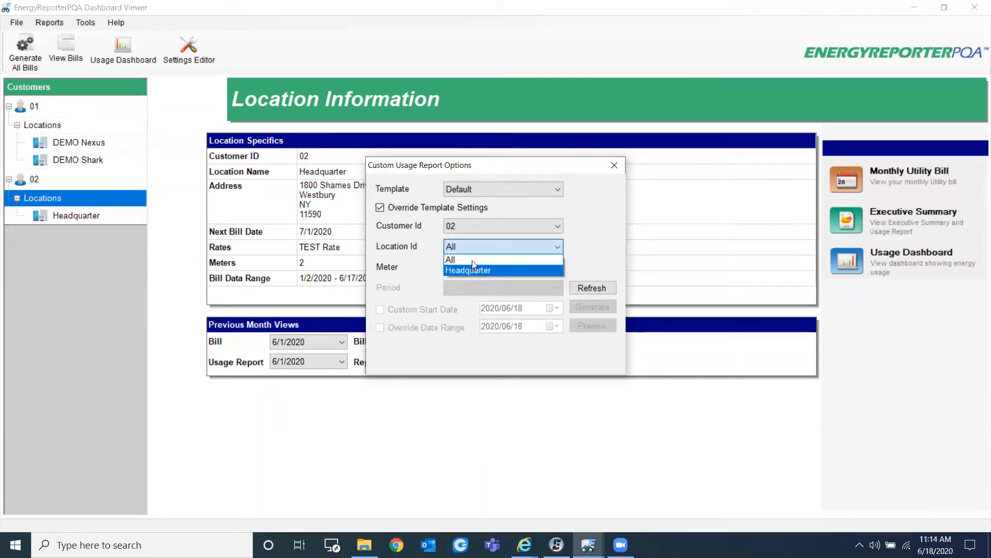
{"action": "left_click", "coordinate": [462, 266]}
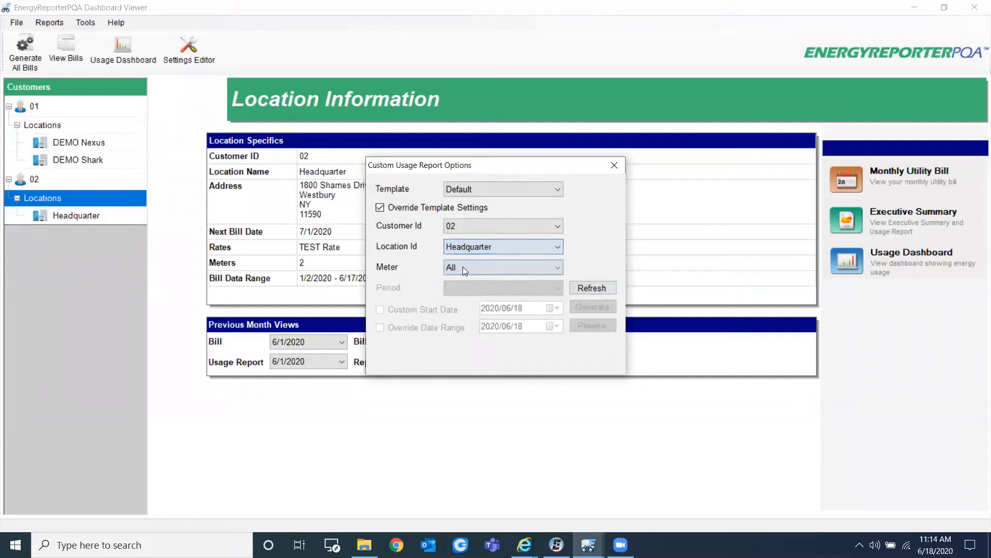
{"action": "left_click", "coordinate": [463, 266]}
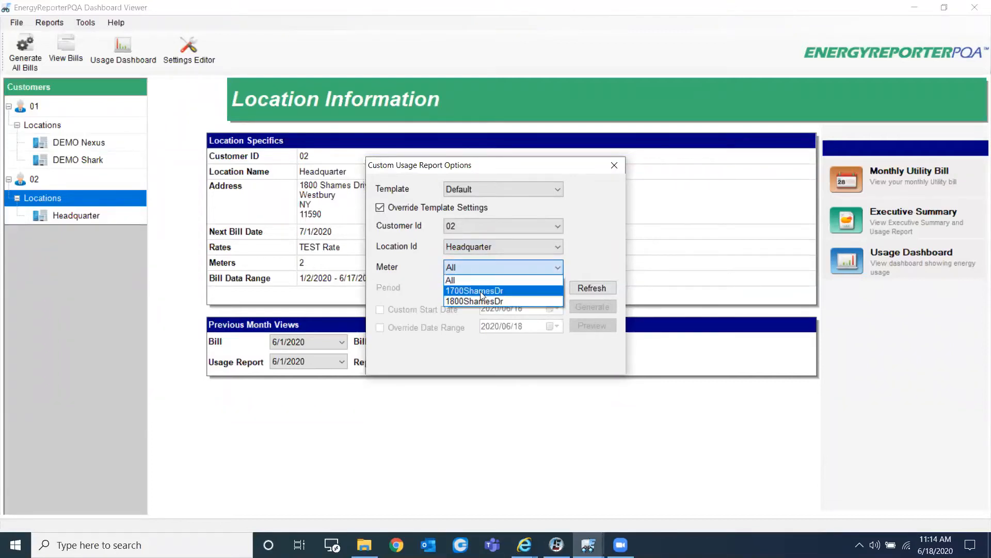
{"action": "left_click", "coordinate": [429, 264]}
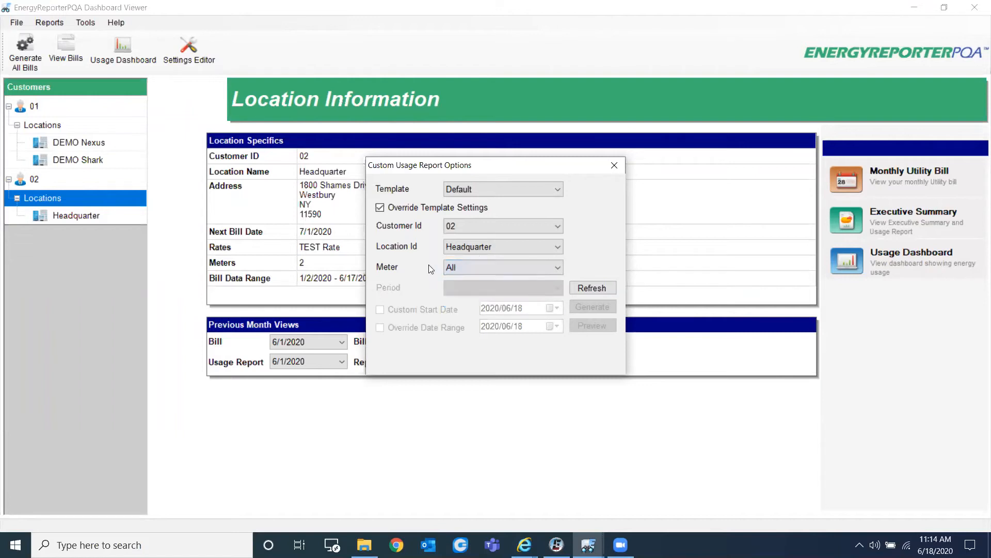
Step: Refresh the available periods, choose 2020/04 - 2020/05 and generate the custom usage report
{"action": "left_click", "coordinate": [589, 287]}
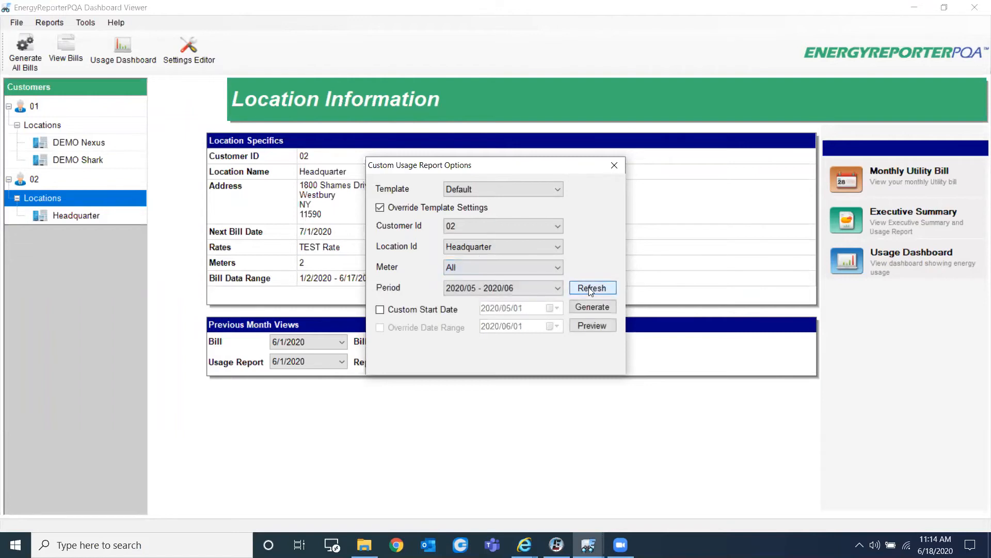
{"action": "left_click", "coordinate": [558, 287]}
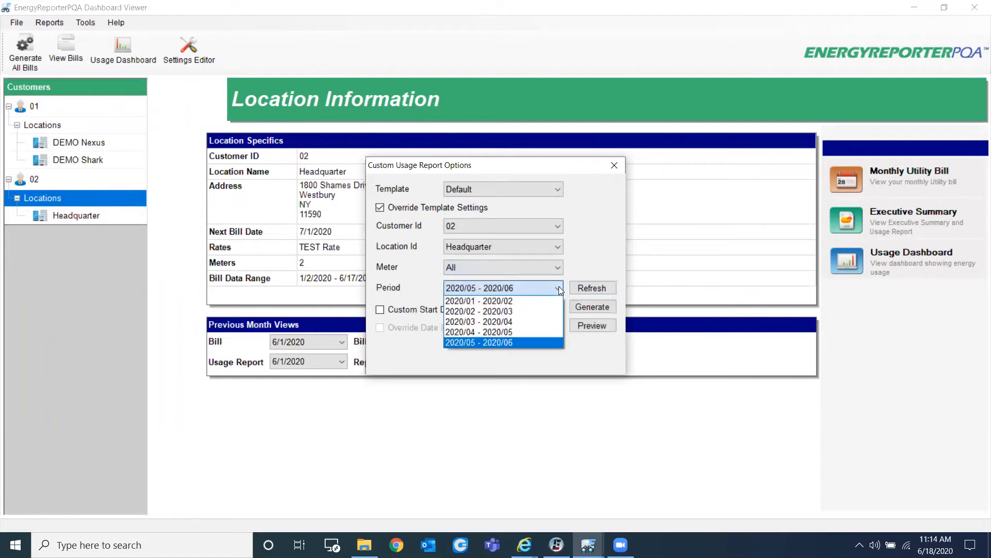
{"action": "left_click", "coordinate": [513, 333]}
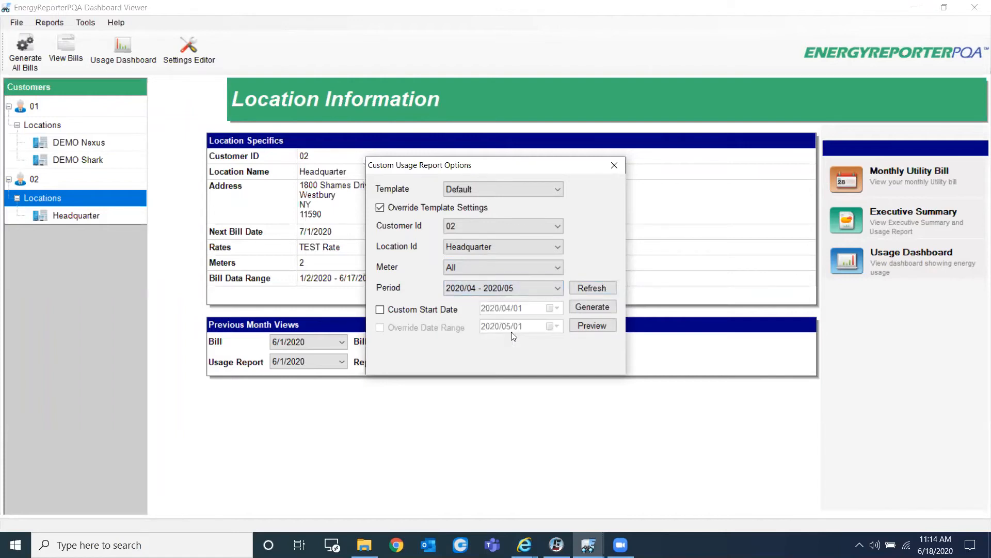
{"action": "left_click", "coordinate": [592, 307]}
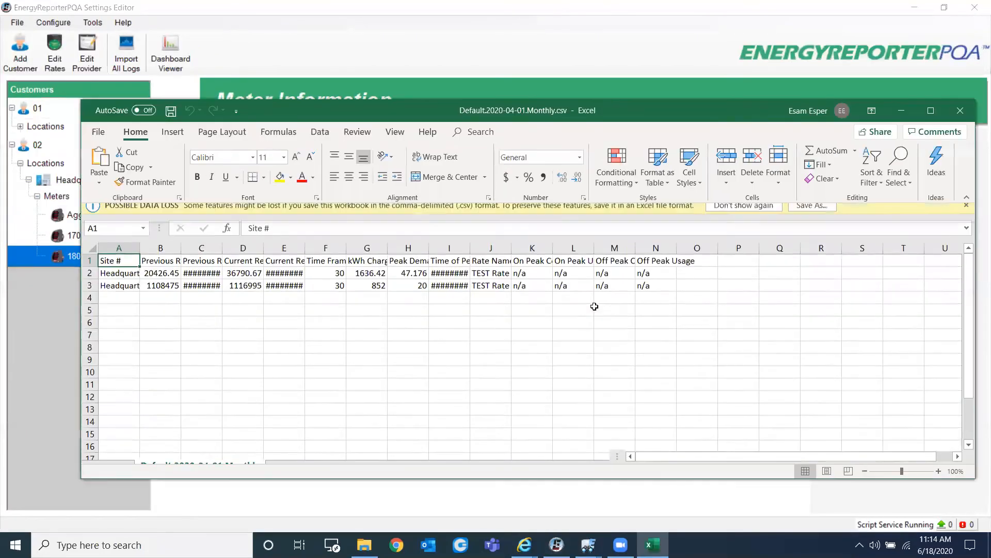
Step: Maximize the generated CSV in Excel, widen columns A to E to show their full contents, and minimize the workbook
{"action": "double_click", "coordinate": [710, 108]}
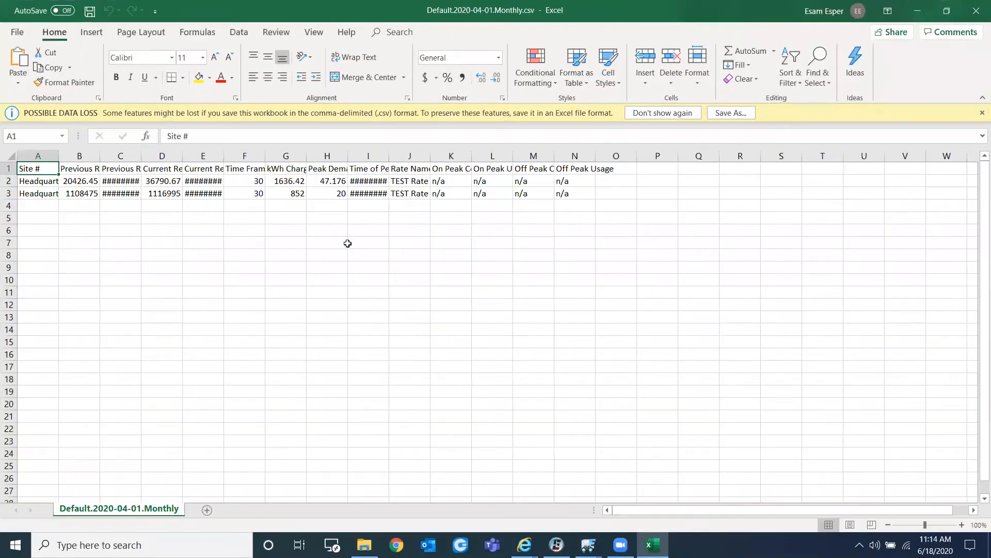
{"action": "left_click_drag", "start_coordinate": [59, 156], "coordinate": [389, 156]}
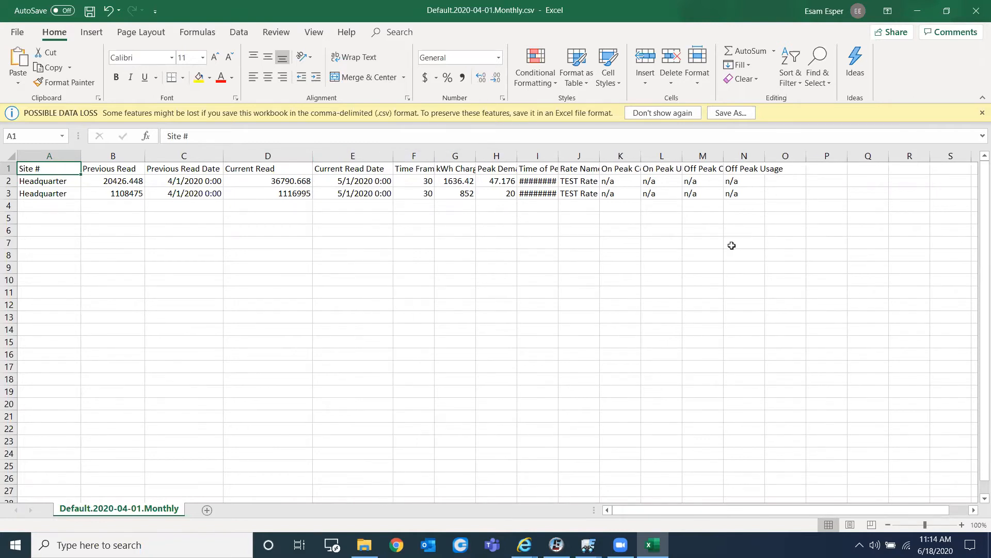
{"action": "left_click", "coordinate": [917, 12]}
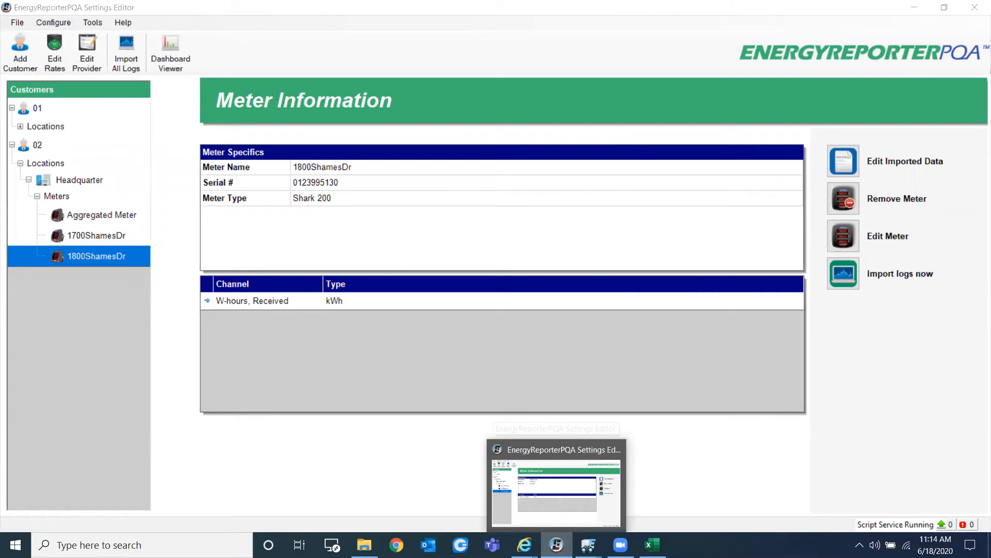
Step: Switch to the Settings Editor and open the Custom Usage Report settings within the provider's report configuration
{"action": "left_click", "coordinate": [588, 544]}
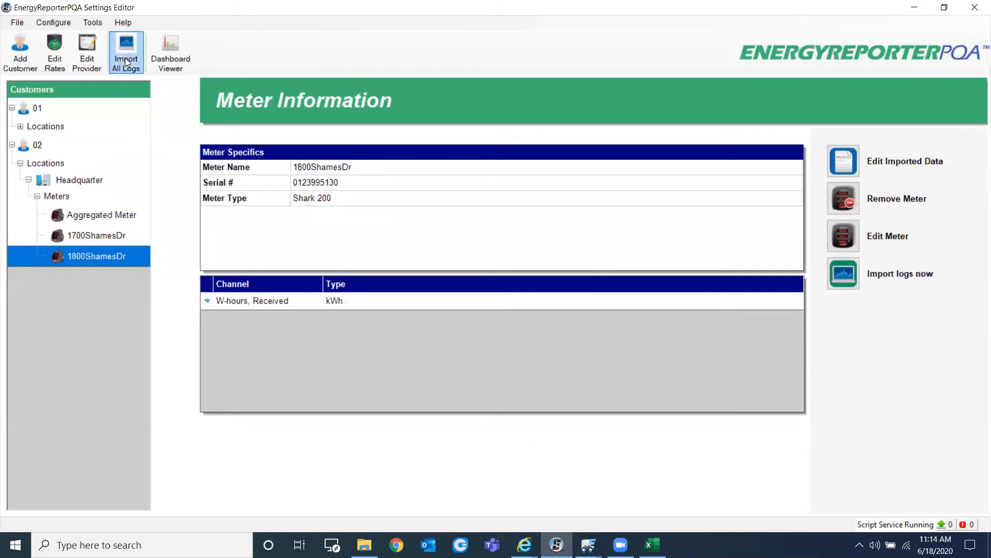
{"action": "left_click", "coordinate": [91, 63]}
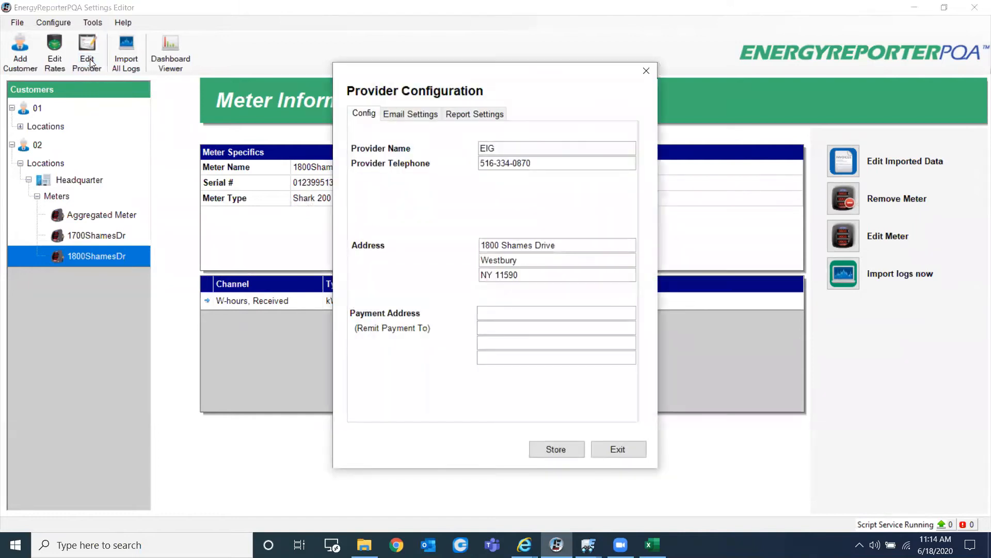
{"action": "left_click", "coordinate": [478, 117]}
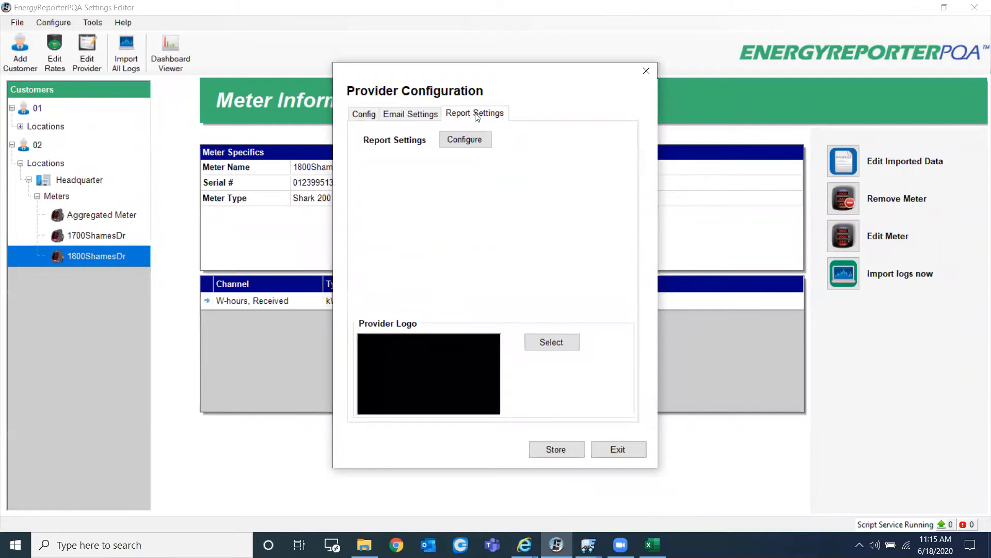
{"action": "left_click", "coordinate": [454, 144]}
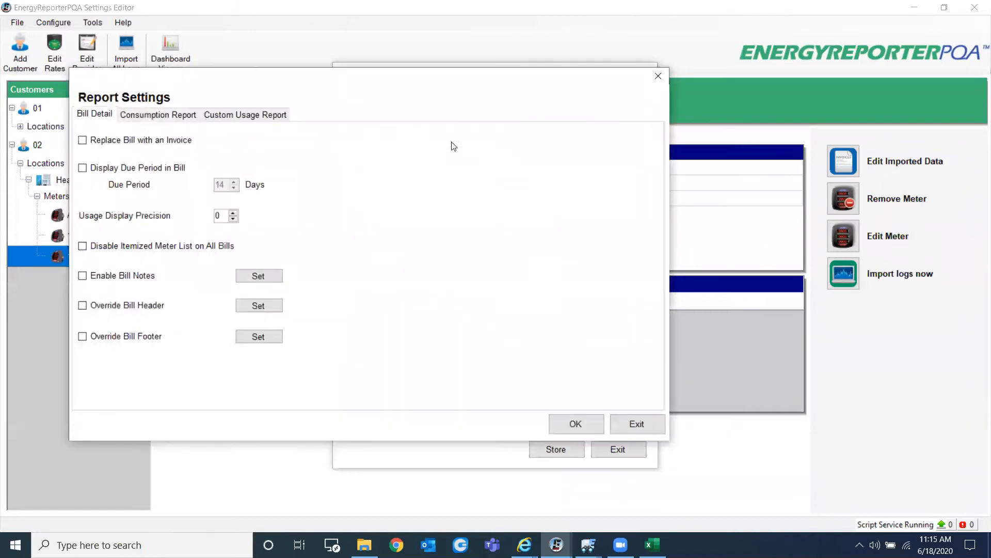
{"action": "left_click", "coordinate": [242, 116]}
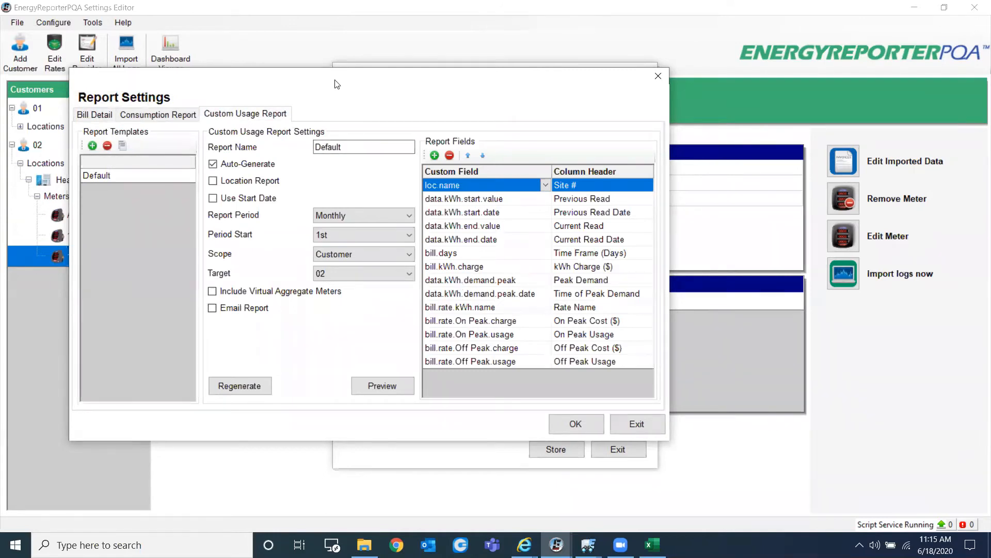
Step: Arrange the Report Settings dialog and the restored Excel window so the report fields and CSV columns can be compared together
{"action": "left_click_drag", "start_coordinate": [355, 83], "coordinate": [352, 47]}
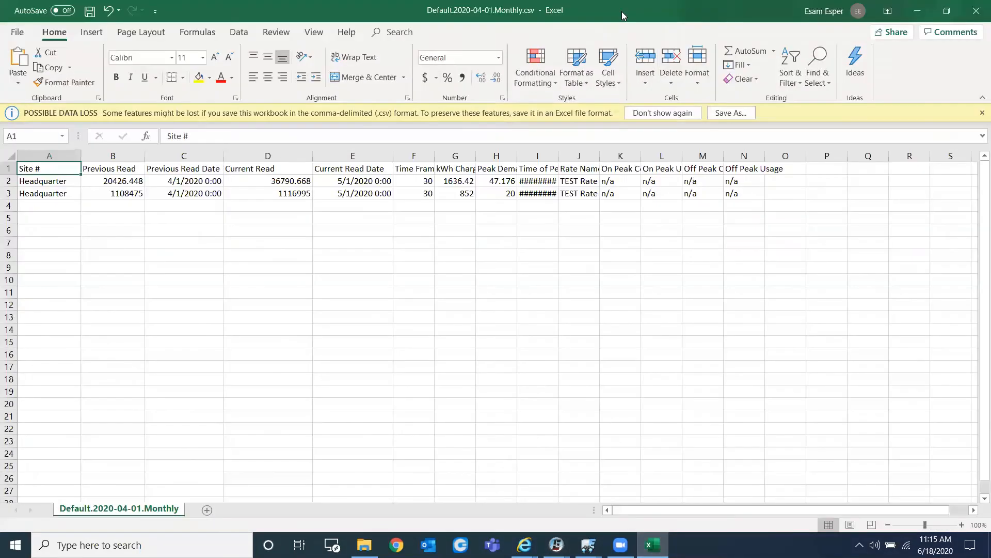
{"action": "double_click", "coordinate": [622, 11]}
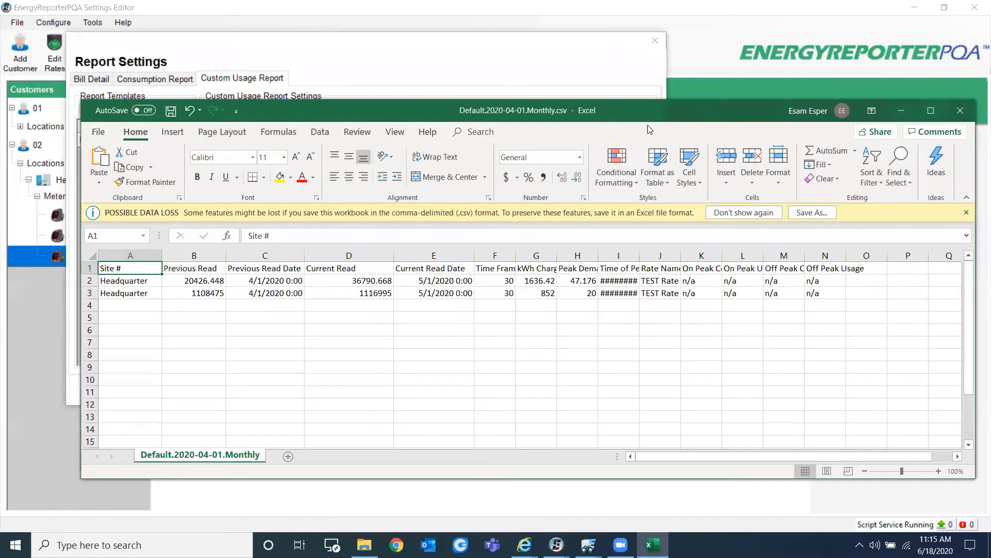
{"action": "left_click_drag", "start_coordinate": [648, 125], "coordinate": [655, 240]}
{"action": "left_click", "coordinate": [480, 47]}
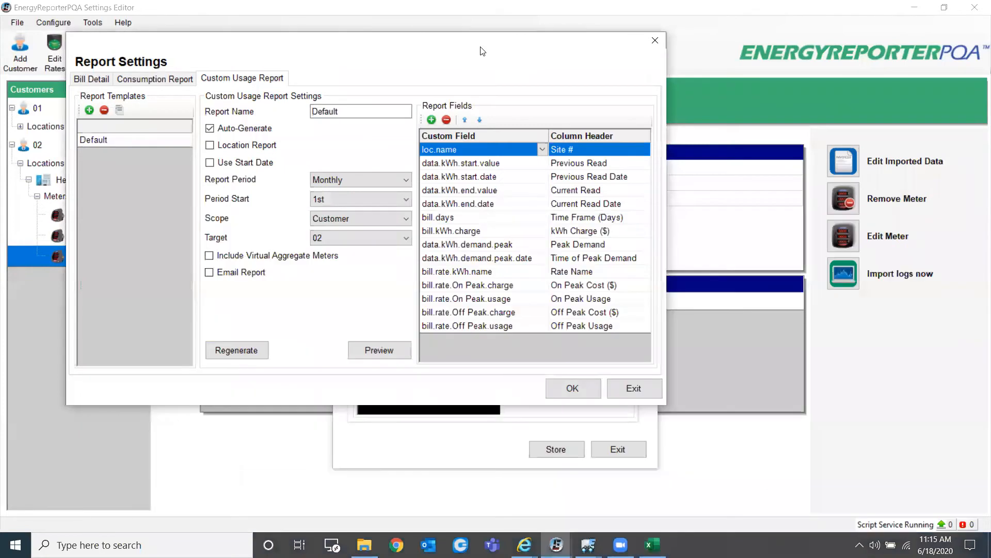
{"action": "left_click_drag", "start_coordinate": [481, 51], "coordinate": [416, 26]}
{"action": "left_click", "coordinate": [653, 545]}
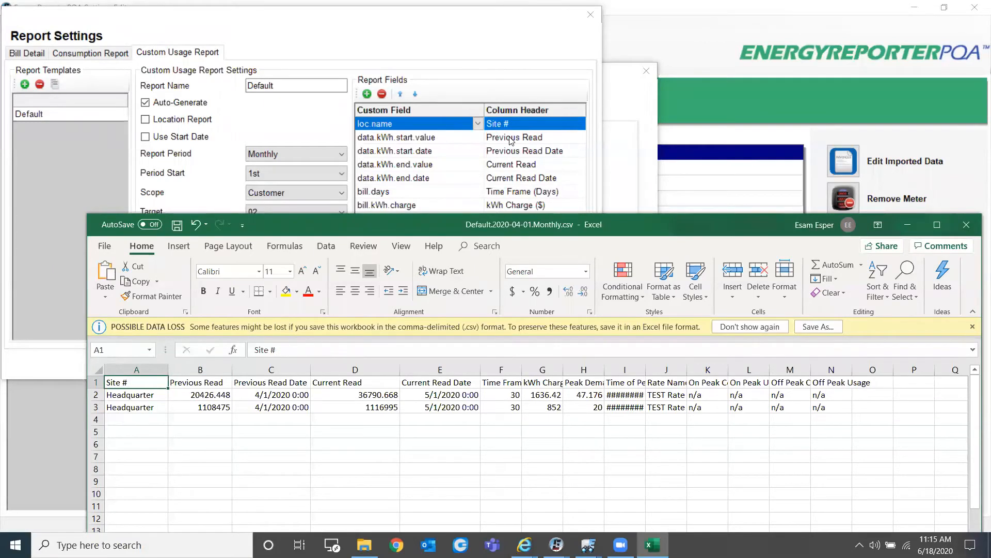
Step: Minimize the CSV workbook and rename the column header of the loc.name report field to Location
{"action": "left_click", "coordinate": [211, 368]}
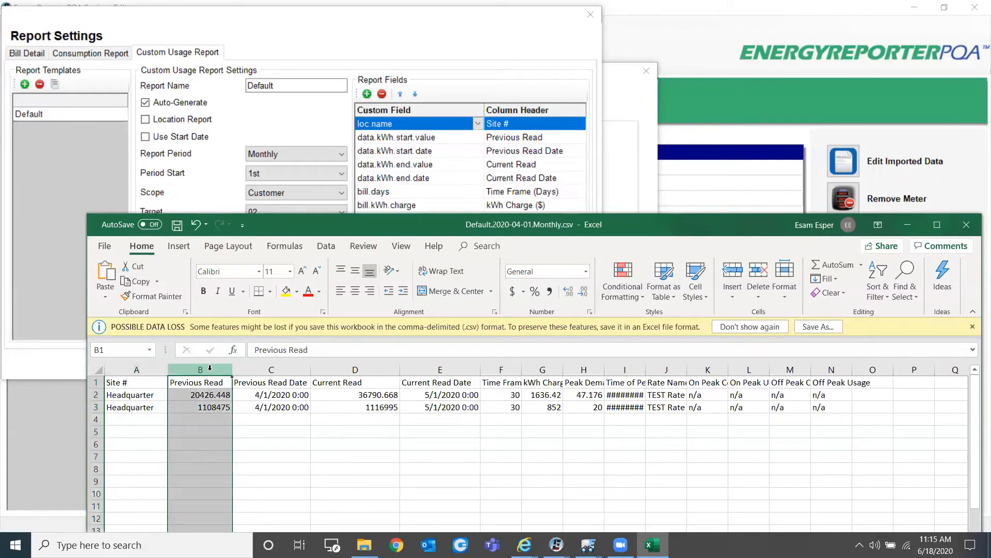
{"action": "left_click", "coordinate": [906, 224]}
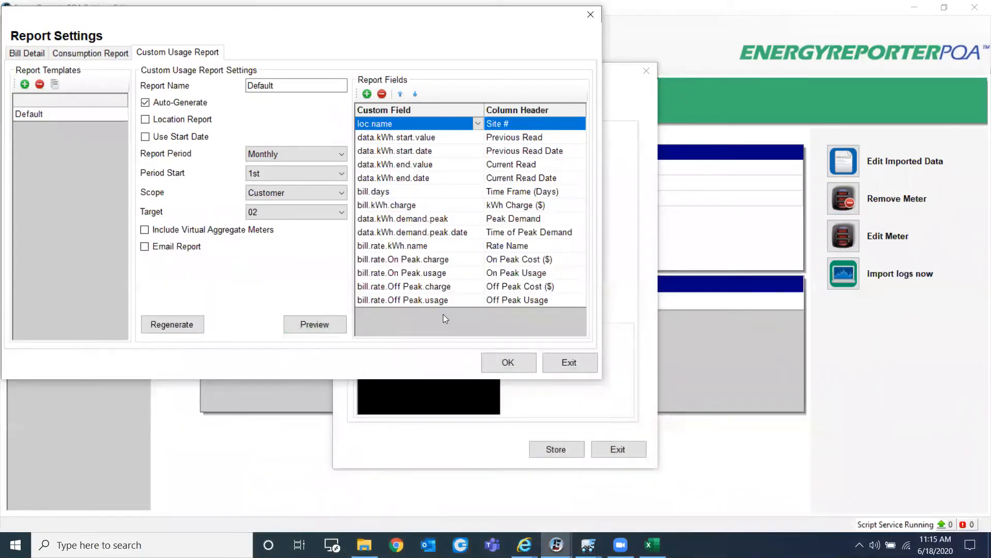
{"action": "left_click", "coordinate": [514, 123]}
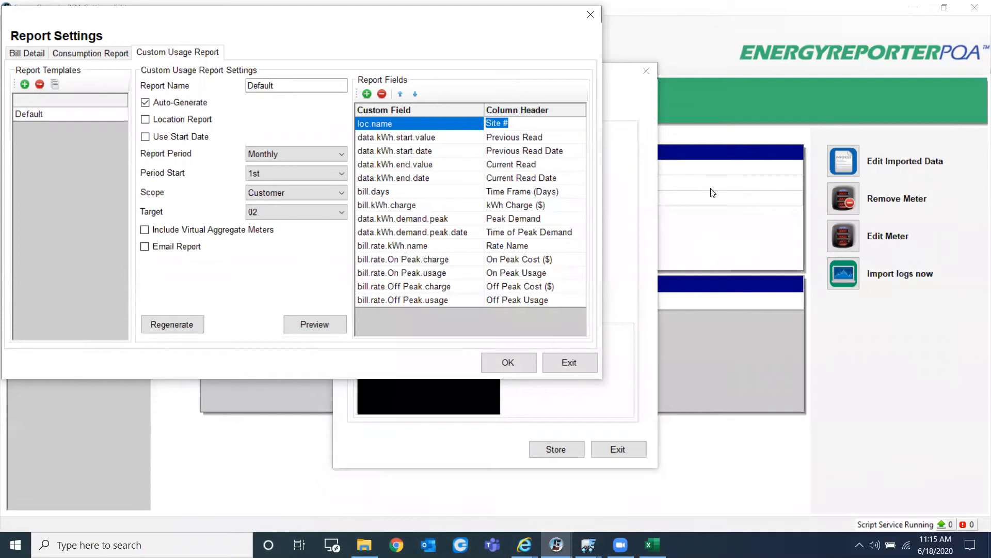
{"action": "type", "text": "Location"}
{"action": "left_click", "coordinate": [462, 332]}
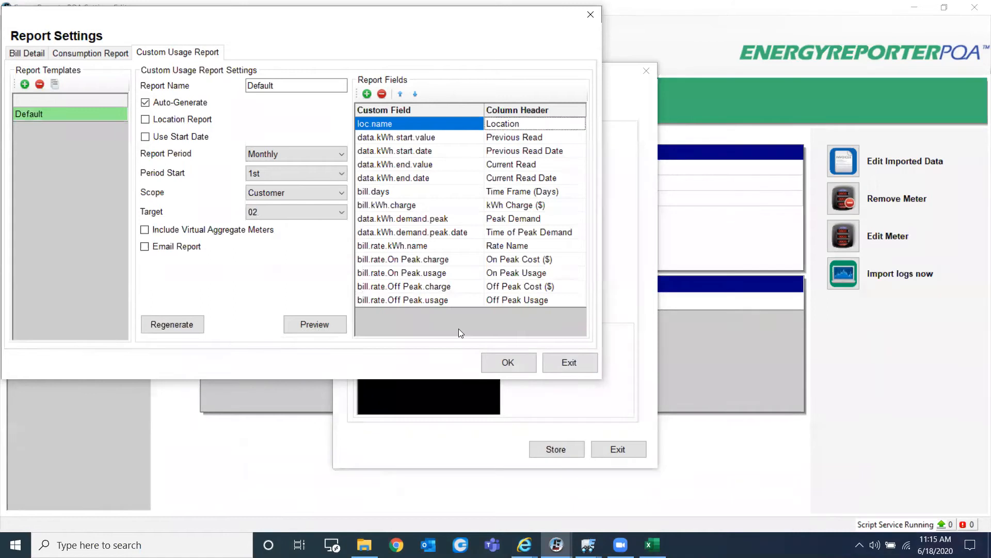
Step: Add a new report field to the custom usage template and assign it the Meter Name field
{"action": "left_click", "coordinate": [367, 95]}
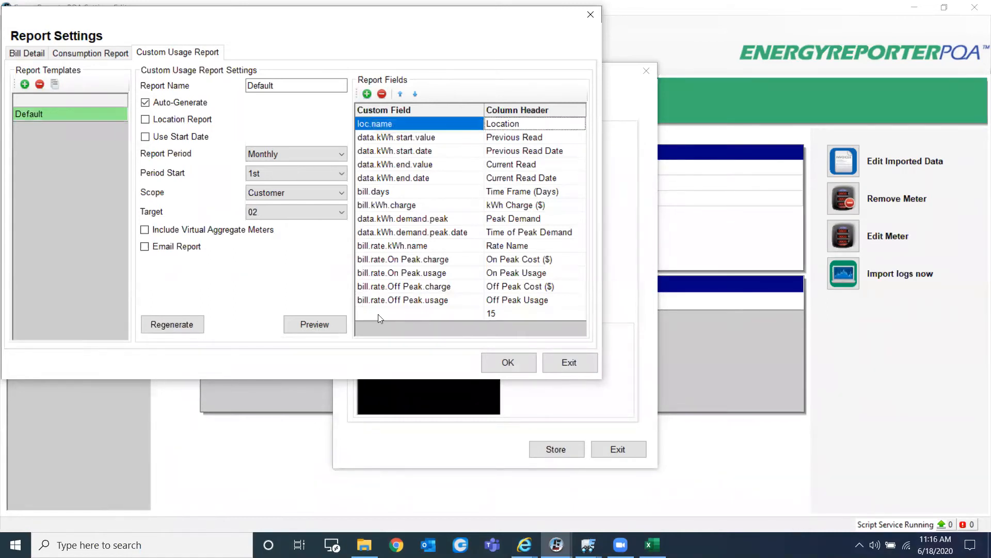
{"action": "left_click", "coordinate": [430, 310]}
{"action": "left_click", "coordinate": [477, 313]}
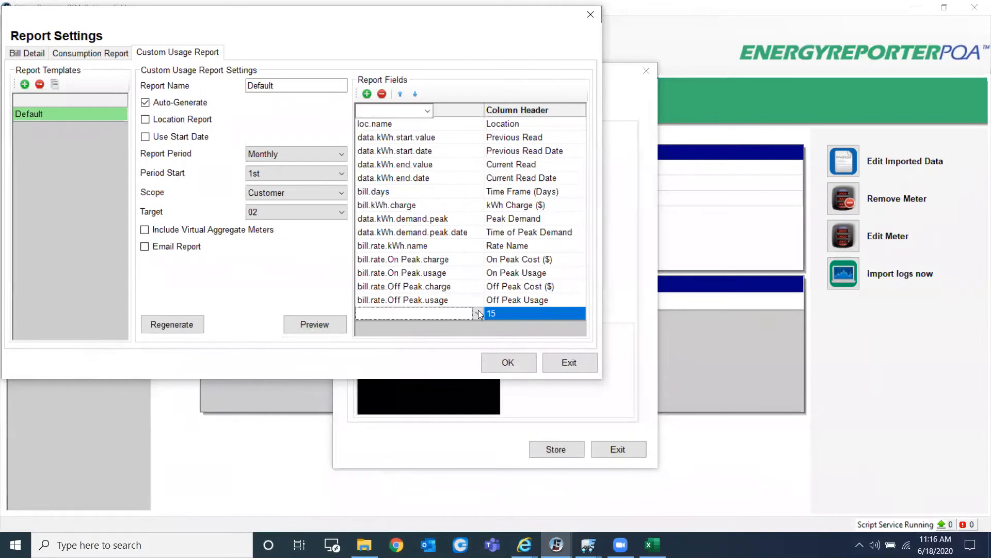
{"action": "left_click", "coordinate": [394, 333]}
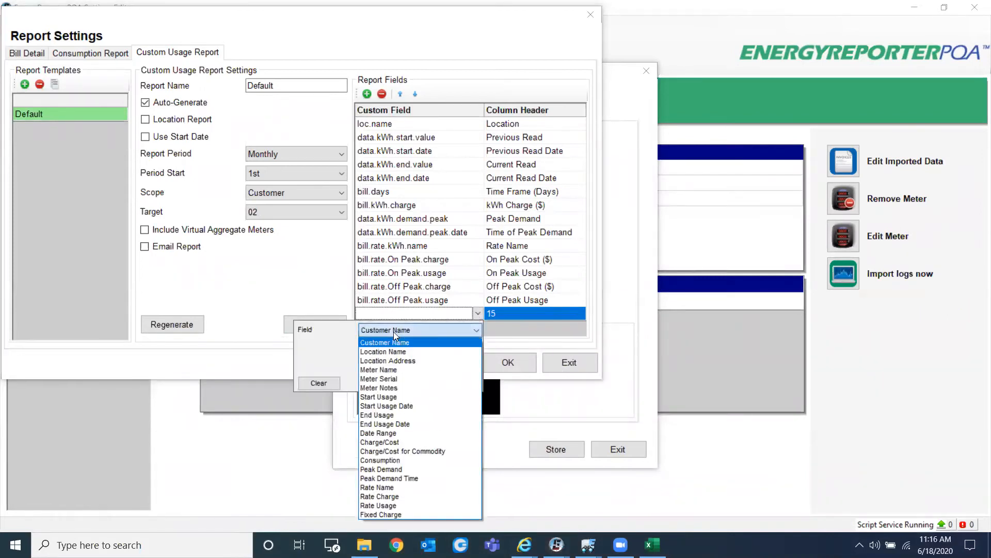
{"action": "left_click", "coordinate": [404, 370]}
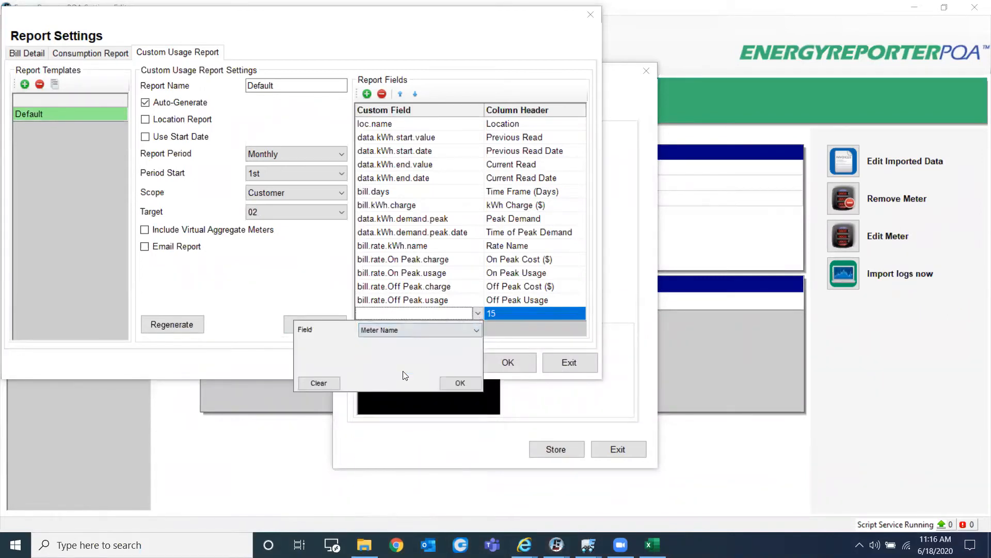
{"action": "left_click", "coordinate": [460, 383]}
Step: Set the column header of the meter.name field to Meter and accept the report settings
{"action": "left_click", "coordinate": [503, 313]}
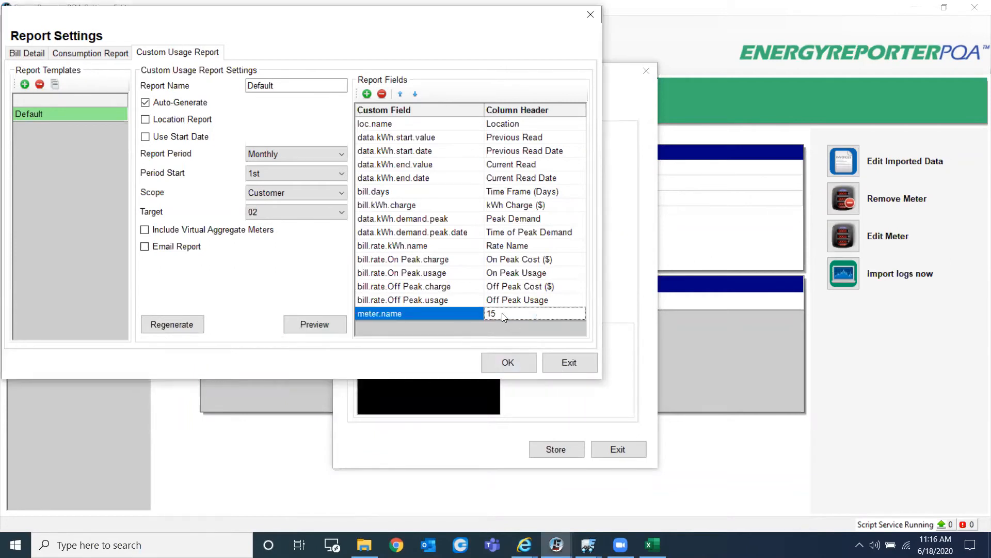
{"action": "double_click", "coordinate": [490, 312]}
{"action": "key", "text": "BackSpace"}
{"action": "type", "text": "Meter"}
{"action": "left_click", "coordinate": [516, 363]}
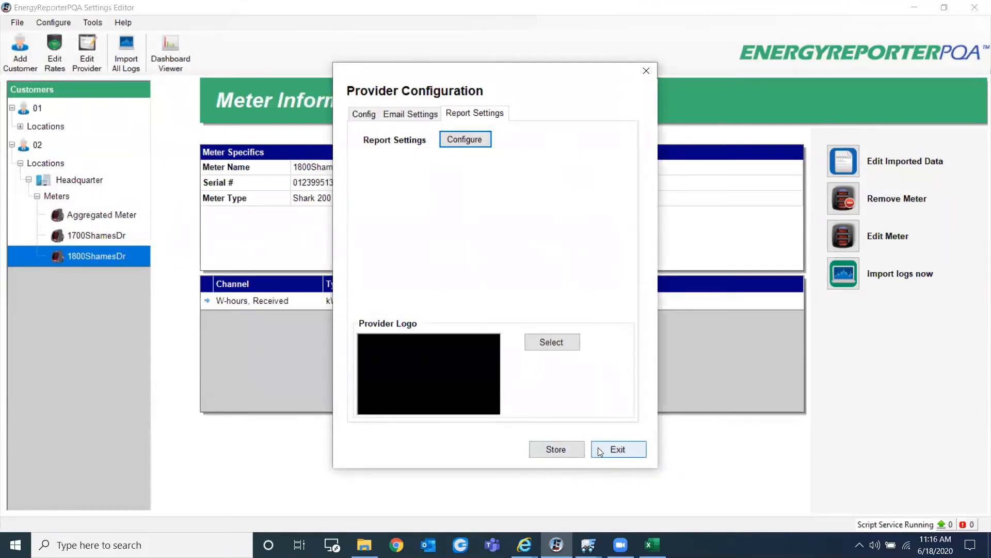
Step: Reopen the Custom Usage Report settings, move the meter.name field up to directly below loc.name, and accept the new order
{"action": "left_click", "coordinate": [458, 143]}
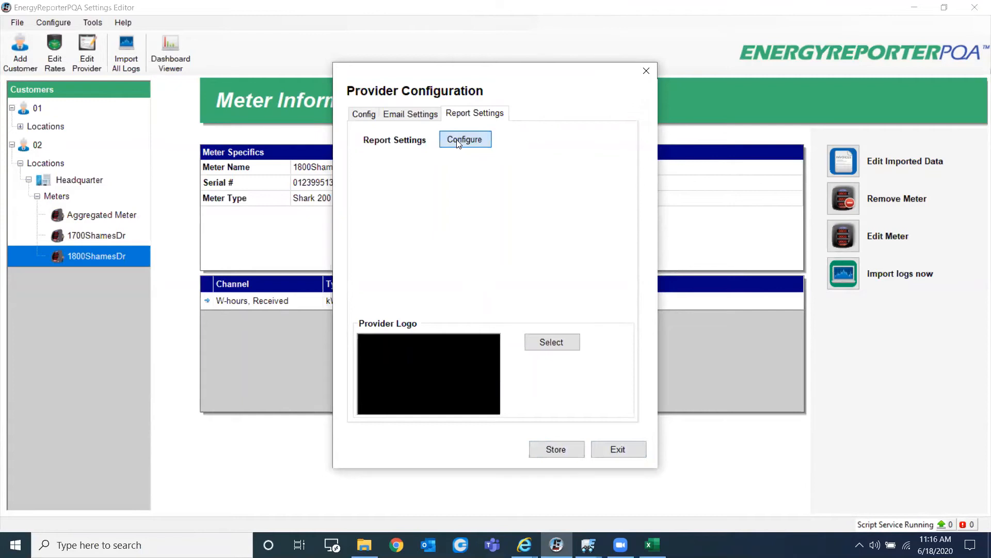
{"action": "left_click", "coordinate": [257, 133]}
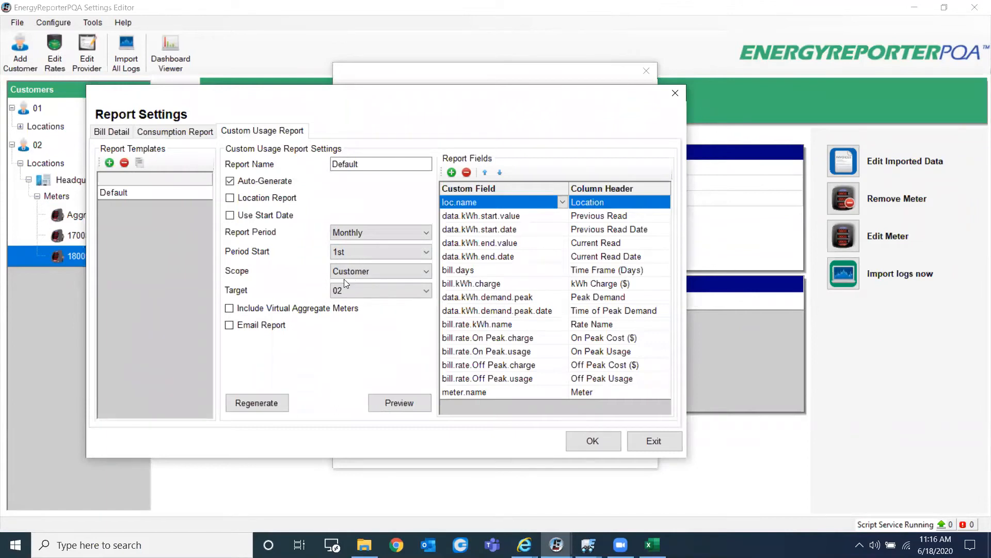
{"action": "left_click", "coordinate": [591, 204]}
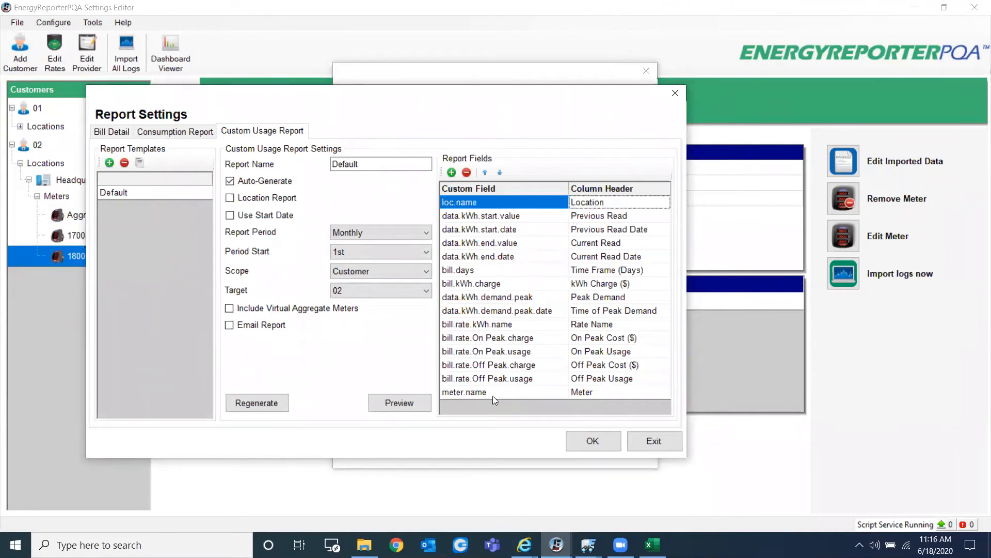
{"action": "left_click", "coordinate": [485, 391]}
{"action": "left_click", "coordinate": [601, 205]}
{"action": "left_click", "coordinate": [485, 393]}
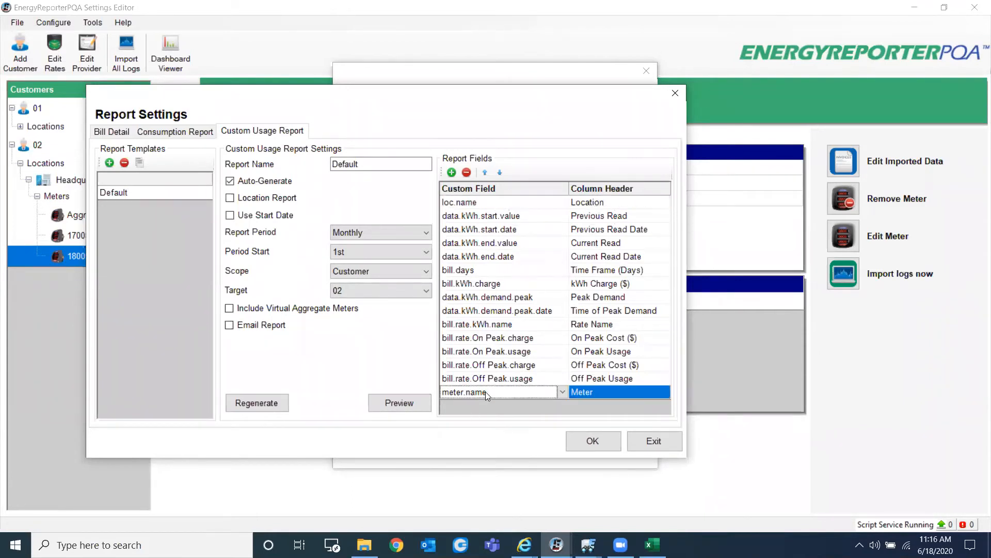
{"action": "left_click", "coordinate": [486, 173]}
{"action": "left_click", "coordinate": [485, 172]}
{"action": "left_click", "coordinate": [485, 173]}
{"action": "left_click", "coordinate": [486, 172]}
{"action": "left_click", "coordinate": [485, 172]}
{"action": "left_click", "coordinate": [485, 172]}
{"action": "left_click", "coordinate": [486, 173]}
{"action": "left_click", "coordinate": [486, 172]}
{"action": "left_click", "coordinate": [485, 173]}
{"action": "left_click", "coordinate": [486, 172]}
{"action": "left_click", "coordinate": [485, 172]}
{"action": "left_click", "coordinate": [485, 173]}
{"action": "left_click", "coordinate": [485, 173]}
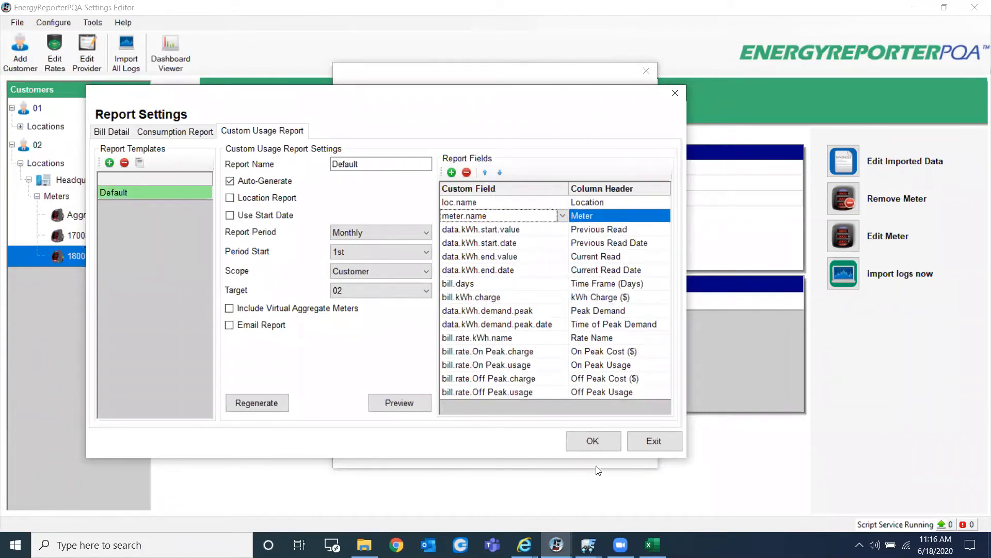
{"action": "left_click", "coordinate": [592, 443]}
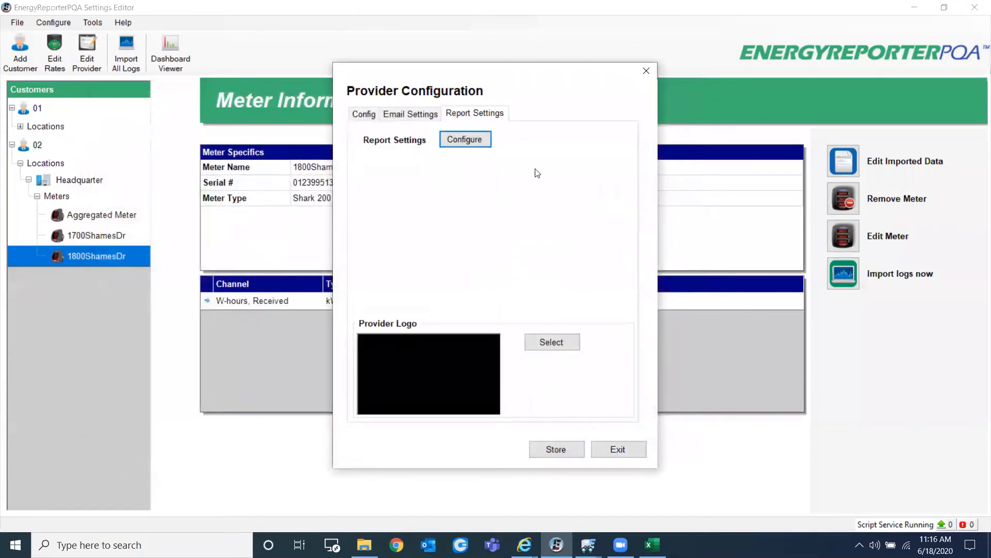
Step: Reopen the Custom Usage Report settings and review the available Period Start and Scope options without changing them
{"action": "left_click", "coordinate": [454, 139]}
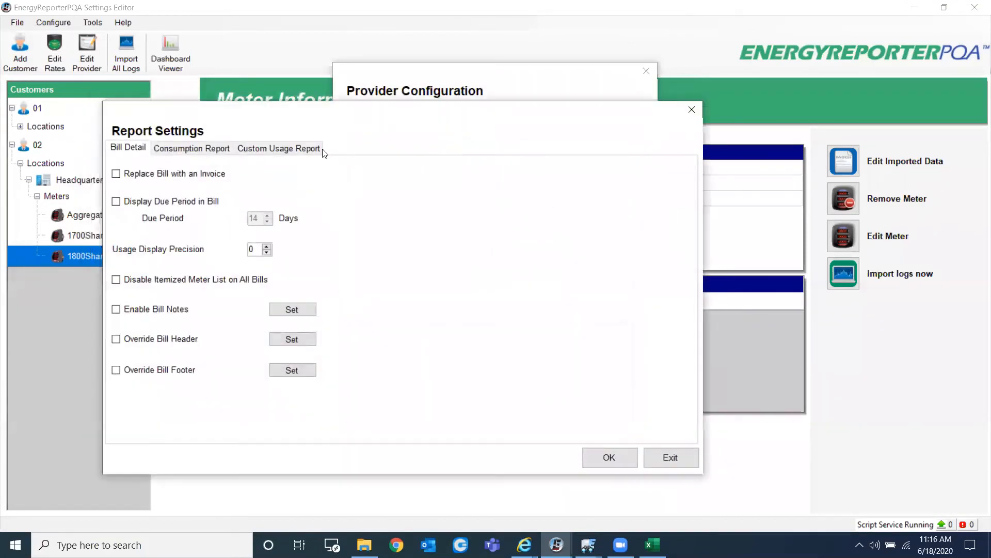
{"action": "left_click", "coordinate": [265, 148]}
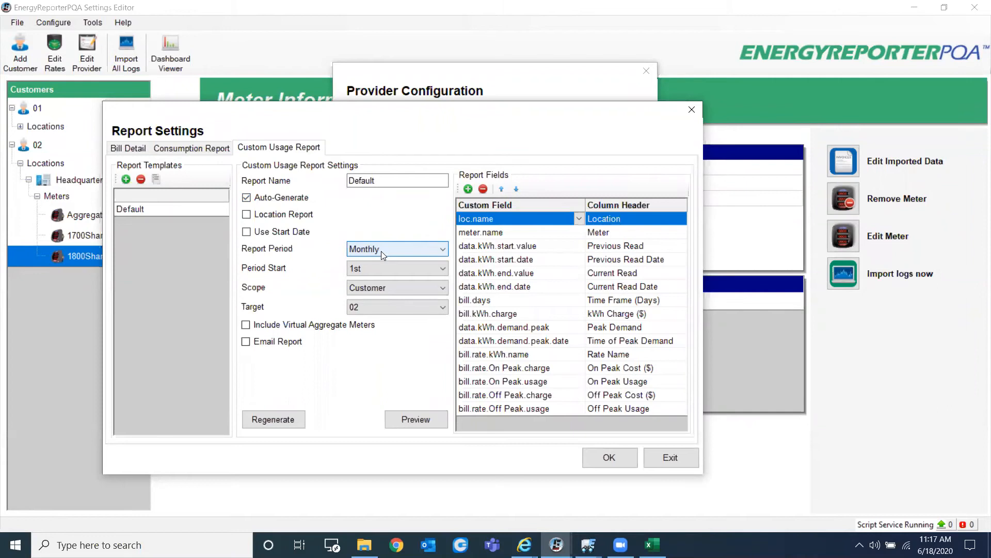
{"action": "left_click", "coordinate": [368, 273]}
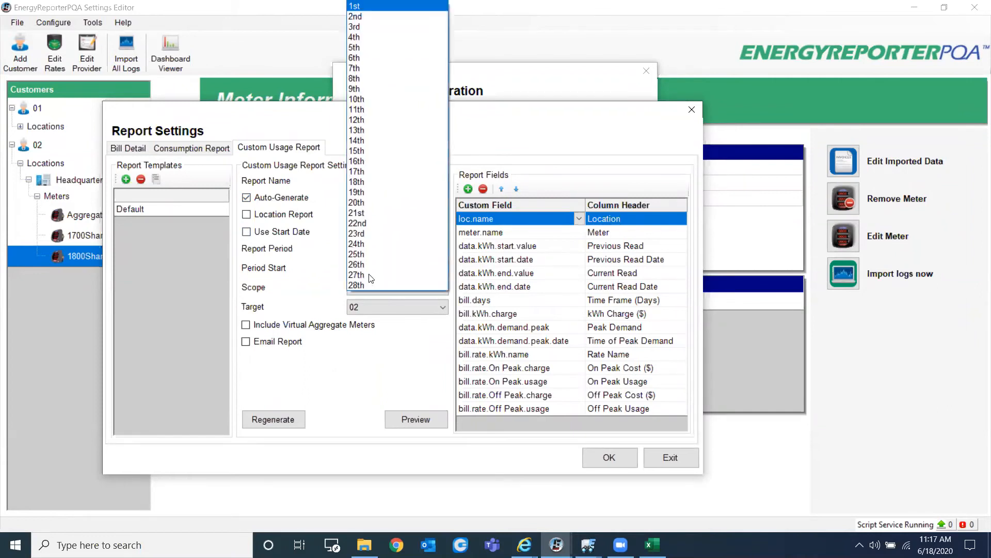
{"action": "left_click", "coordinate": [318, 278]}
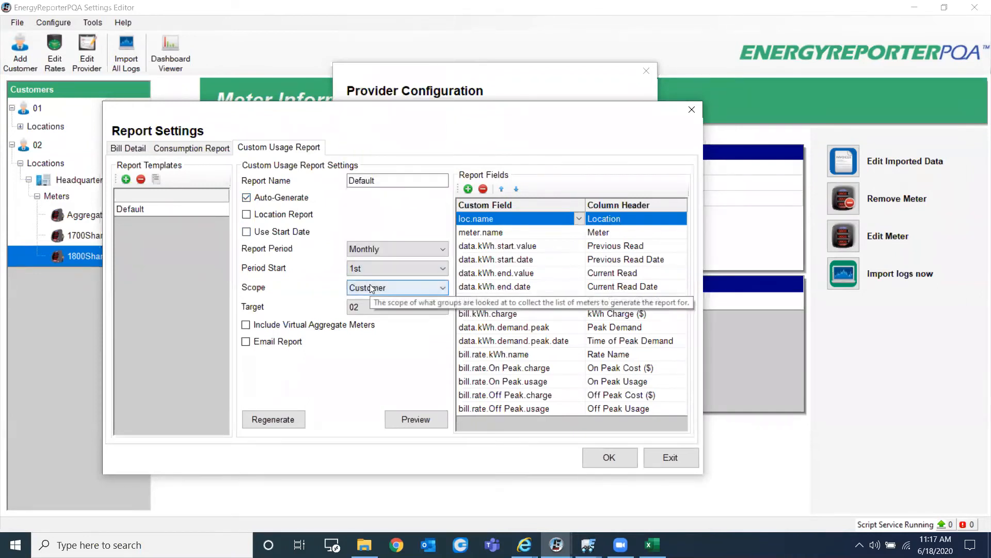
{"action": "left_click", "coordinate": [370, 285]}
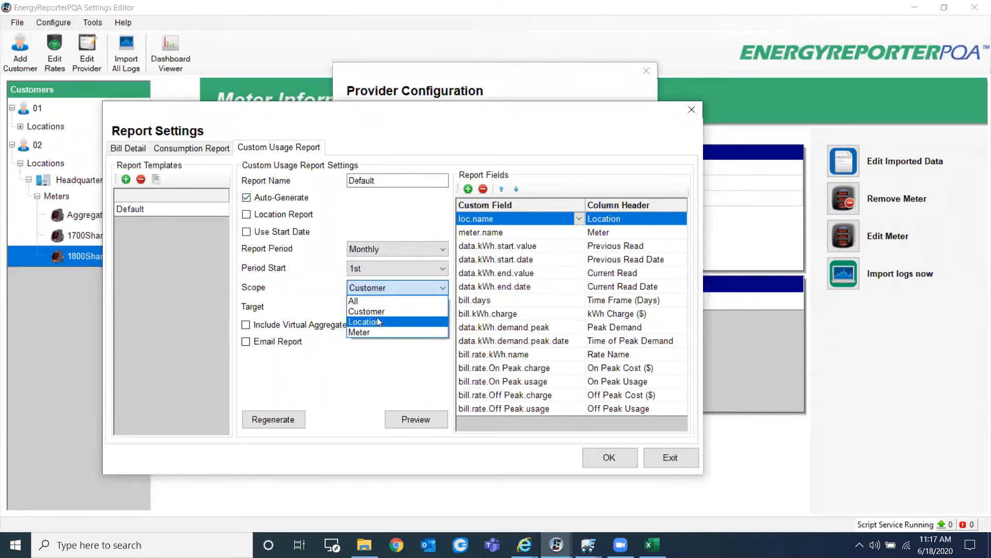
{"action": "left_click", "coordinate": [298, 303]}
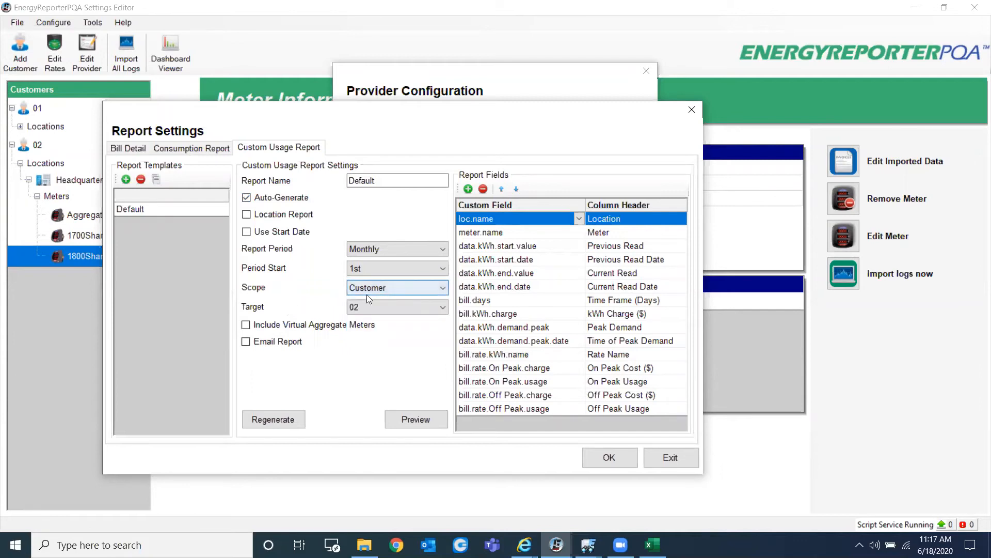
Step: Open the report preview options and override the template settings with customer 02, location Headquarter and all meters
{"action": "left_click", "coordinate": [408, 419]}
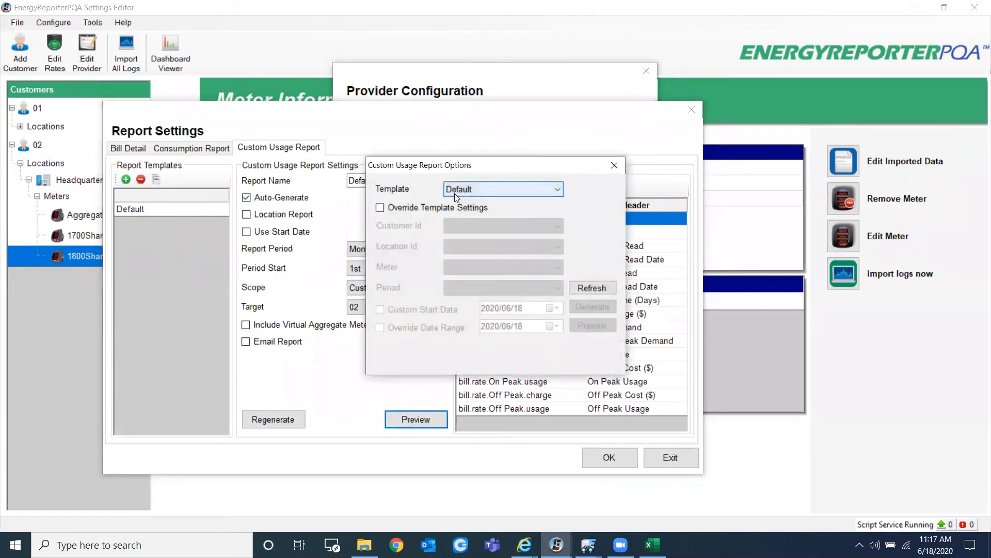
{"action": "left_click", "coordinate": [404, 208]}
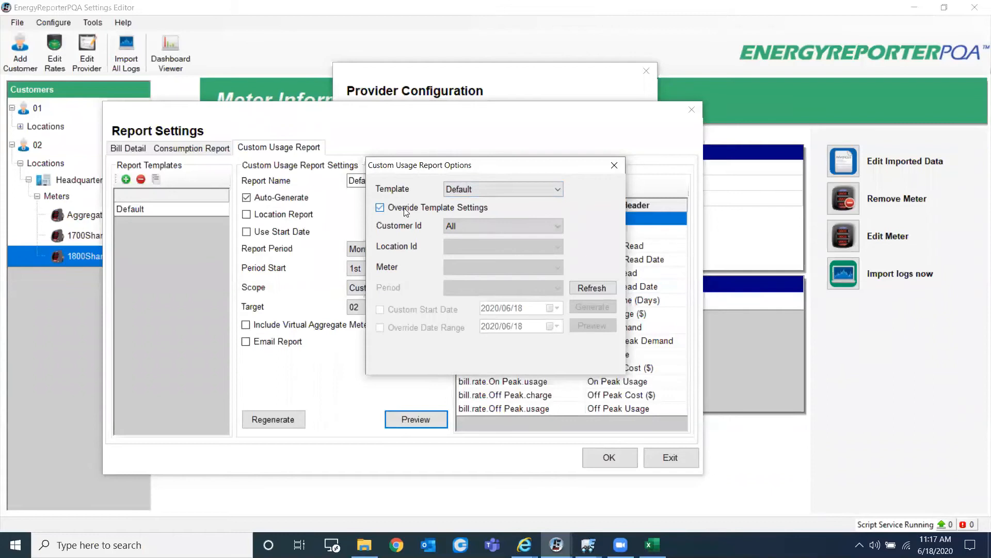
{"action": "left_click", "coordinate": [459, 225]}
{"action": "left_click", "coordinate": [459, 259]}
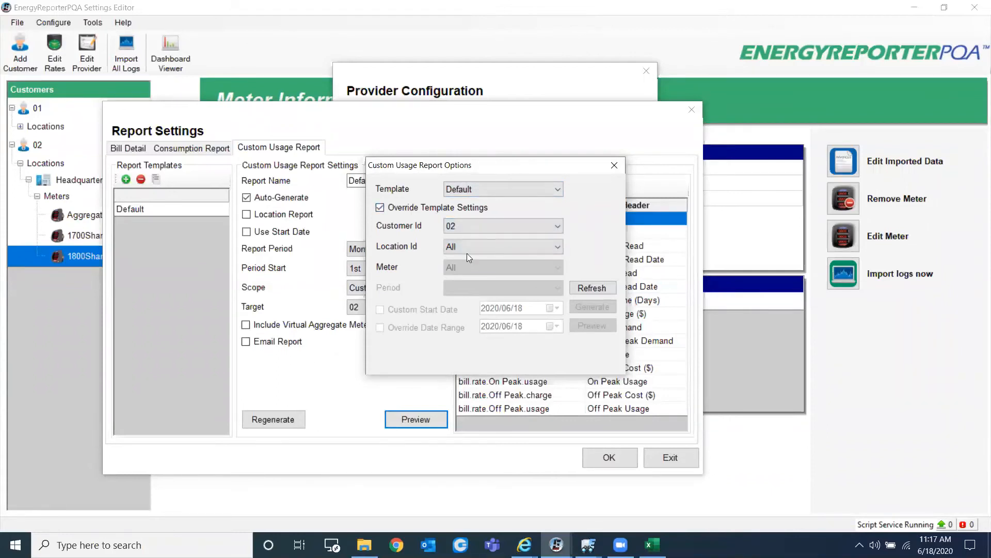
{"action": "left_click", "coordinate": [463, 247]}
{"action": "left_click", "coordinate": [462, 263]}
{"action": "left_click", "coordinate": [476, 249]}
{"action": "left_click", "coordinate": [463, 267]}
{"action": "left_click", "coordinate": [460, 266]}
{"action": "left_click", "coordinate": [459, 265]}
Step: Refresh the available report periods and choose 2020/04 - 2020/05
{"action": "left_click", "coordinate": [592, 288]}
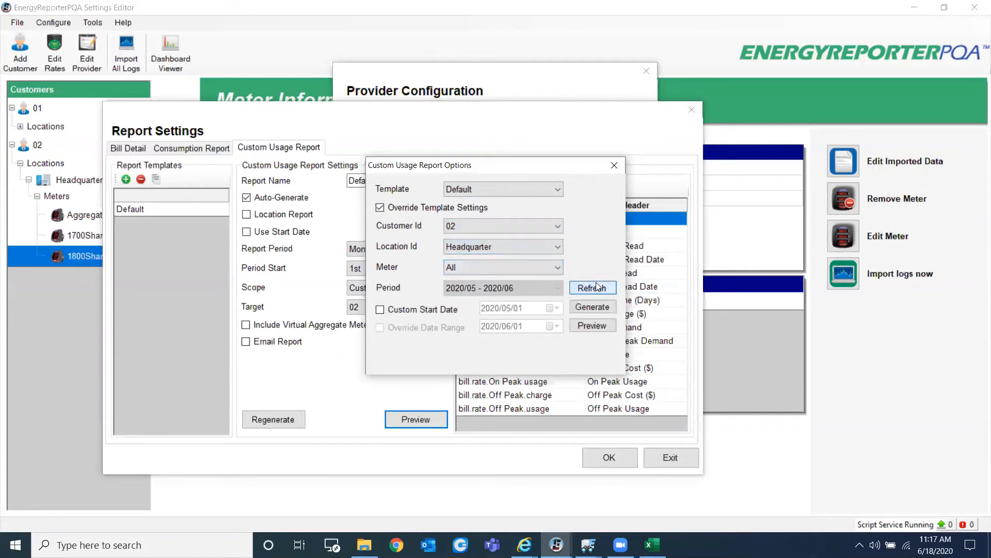
{"action": "left_click", "coordinate": [522, 289]}
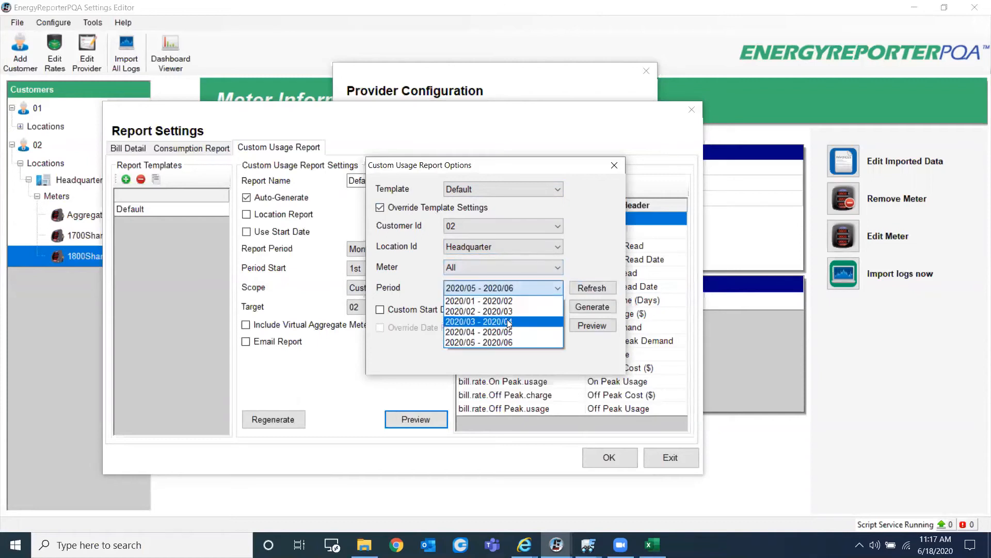
{"action": "left_click", "coordinate": [508, 327]}
{"action": "left_click", "coordinate": [522, 284]}
{"action": "left_click", "coordinate": [501, 332]}
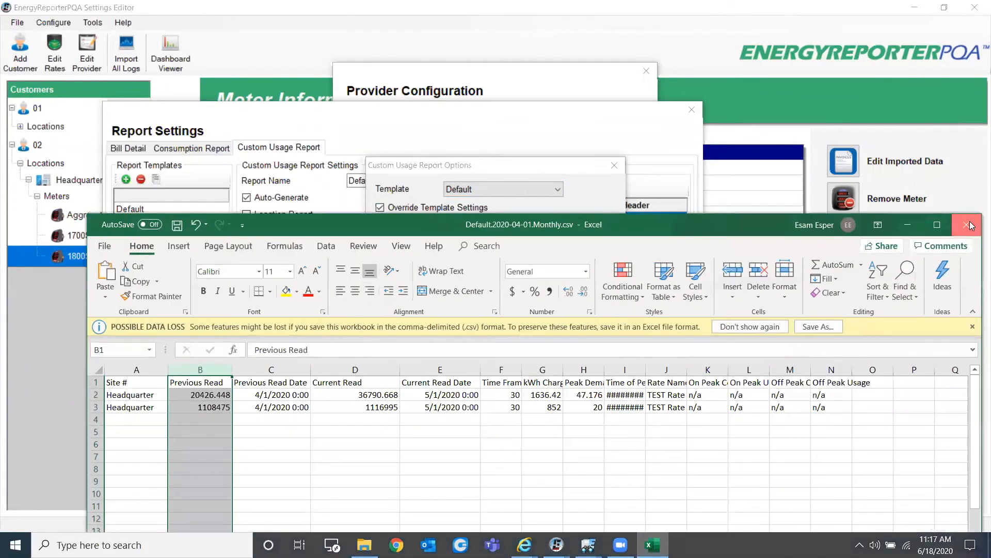
Step: Close the old CSV workbook in Excel and generate the custom usage report again
{"action": "left_click", "coordinate": [970, 226]}
{"action": "left_click", "coordinate": [496, 294]}
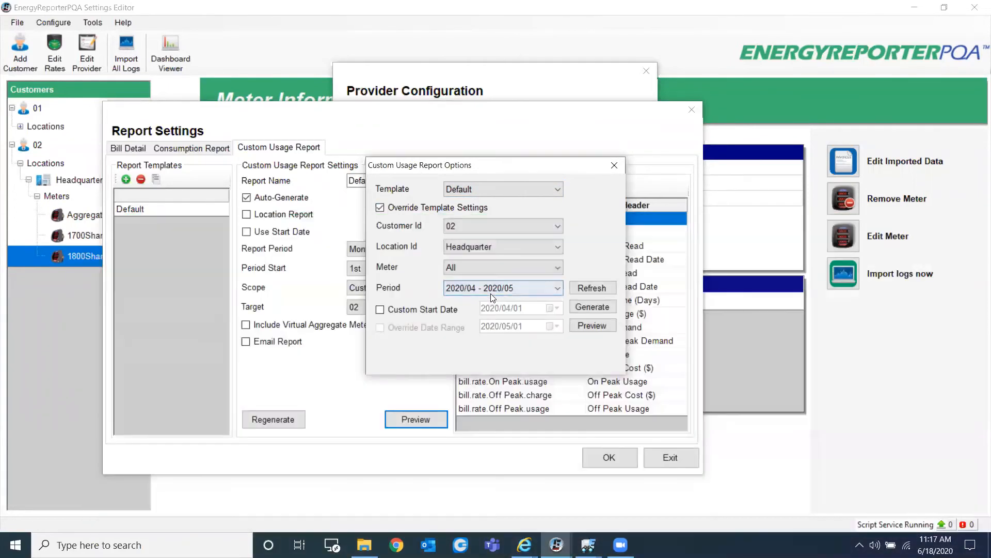
{"action": "left_click", "coordinate": [591, 307]}
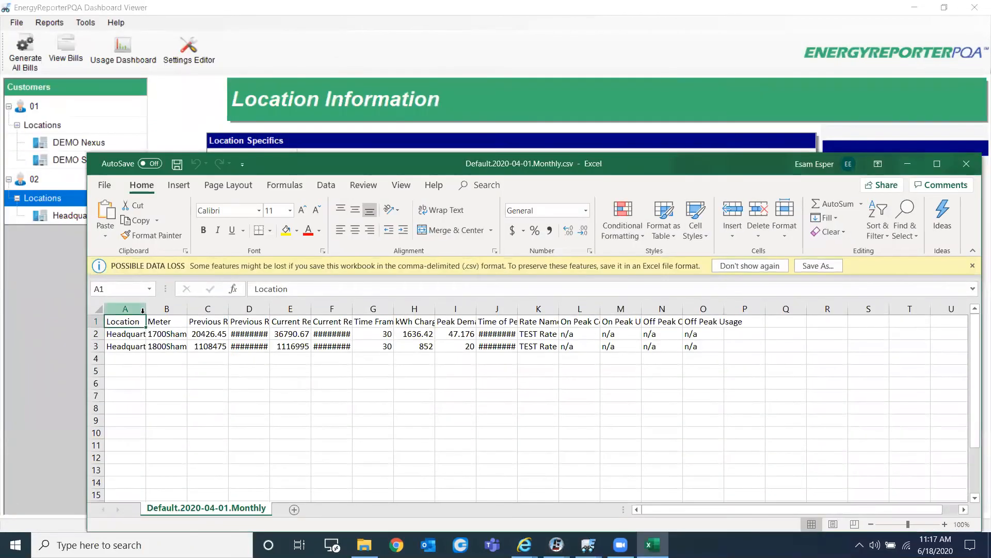
Step: Widen columns A and B of the regenerated CSV to show the full Location and Meter entries, and highlight the Meter column
{"action": "left_click_drag", "start_coordinate": [145, 313], "coordinate": [171, 316]}
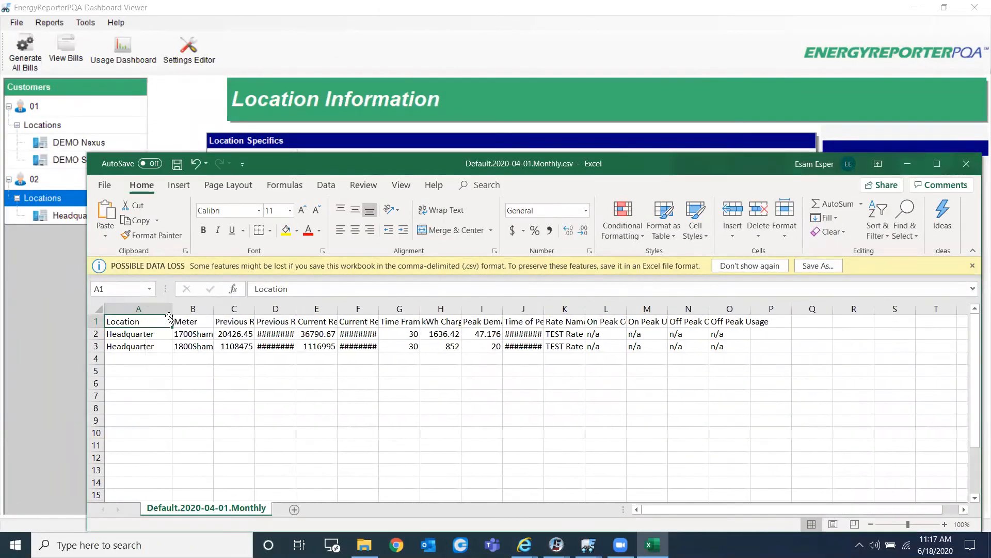
{"action": "left_click", "coordinate": [131, 309]}
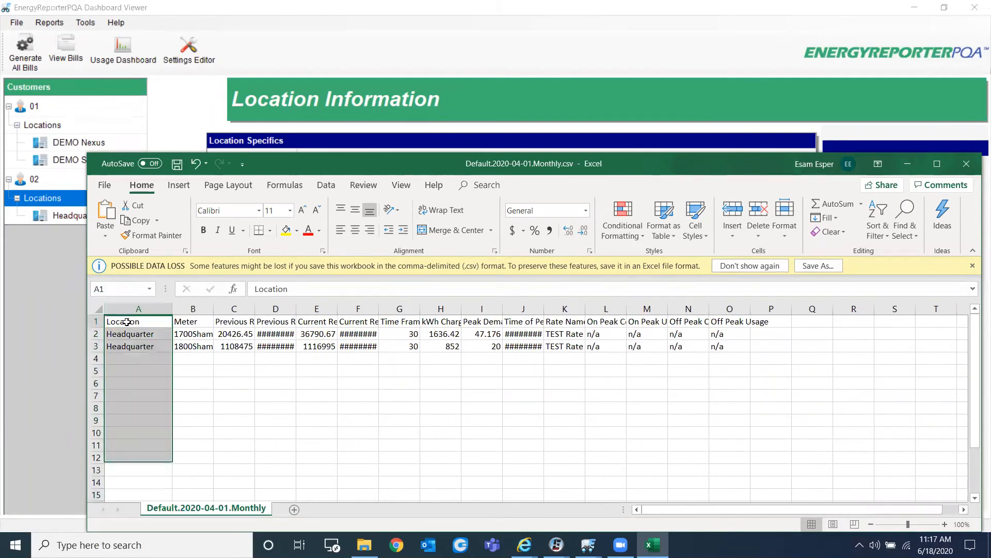
{"action": "left_click", "coordinate": [127, 321]}
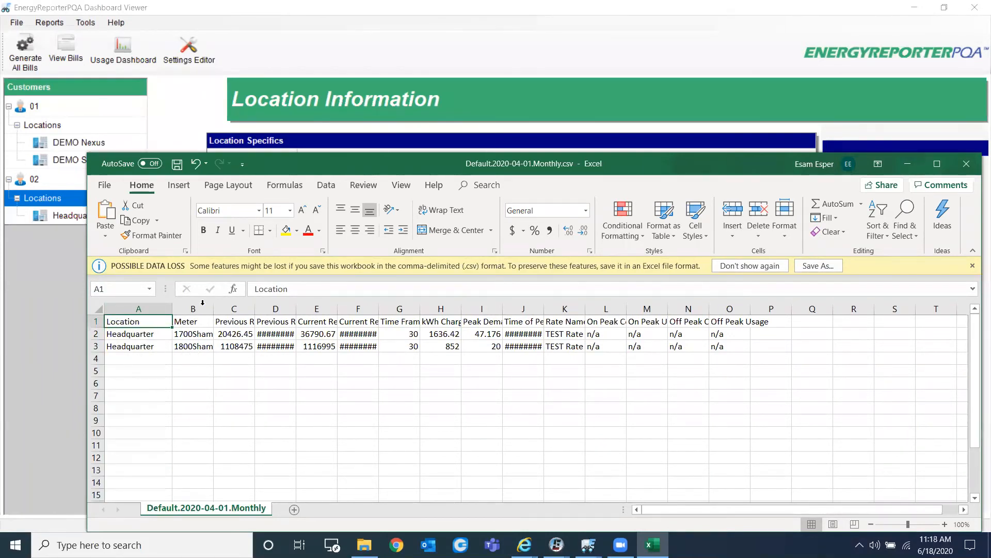
{"action": "left_click_drag", "start_coordinate": [214, 308], "coordinate": [248, 307]}
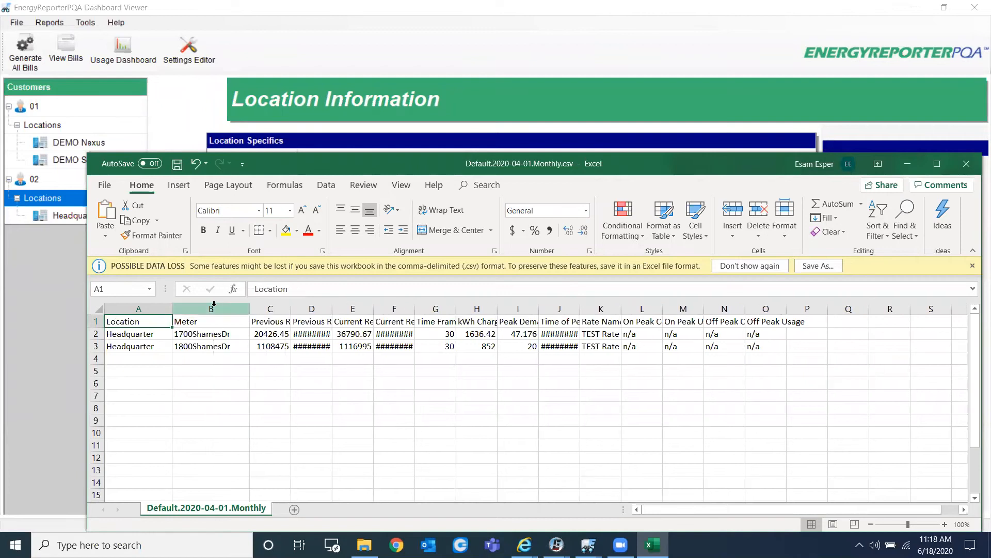
{"action": "left_click", "coordinate": [213, 309]}
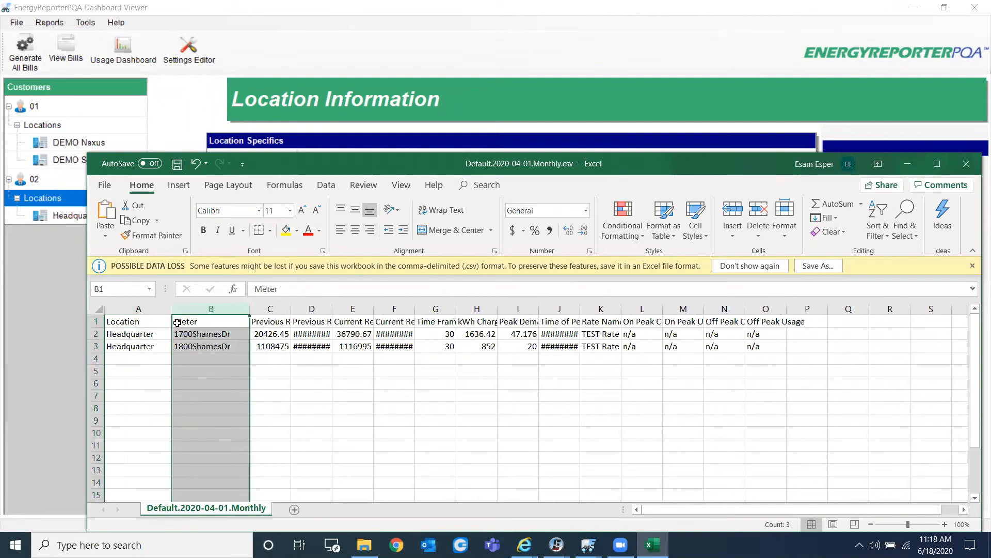
Step: Widen column C of the regenerated CSV to show the full Previous Read entries and reposition the workbook window
{"action": "left_click", "coordinate": [193, 334]}
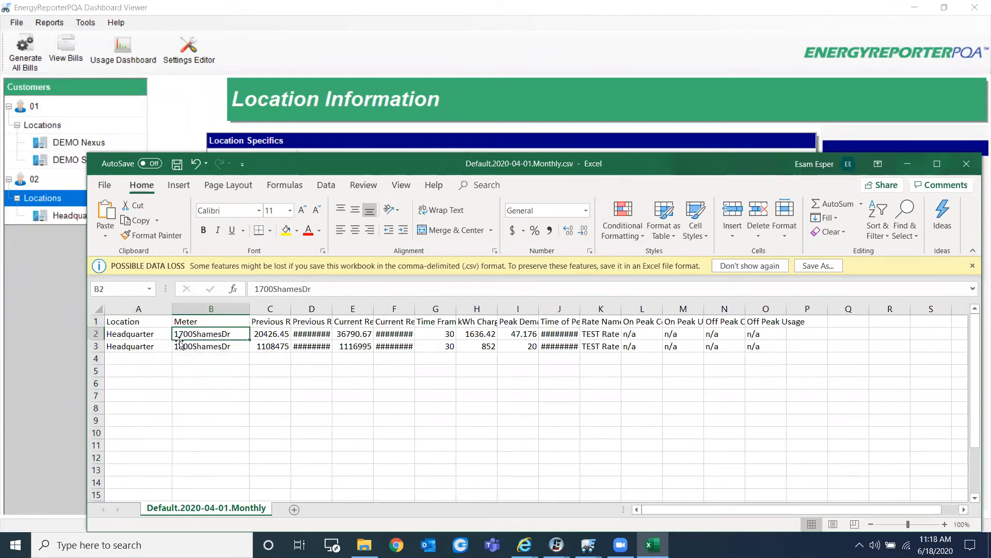
{"action": "left_click_drag", "start_coordinate": [291, 308], "coordinate": [314, 309]}
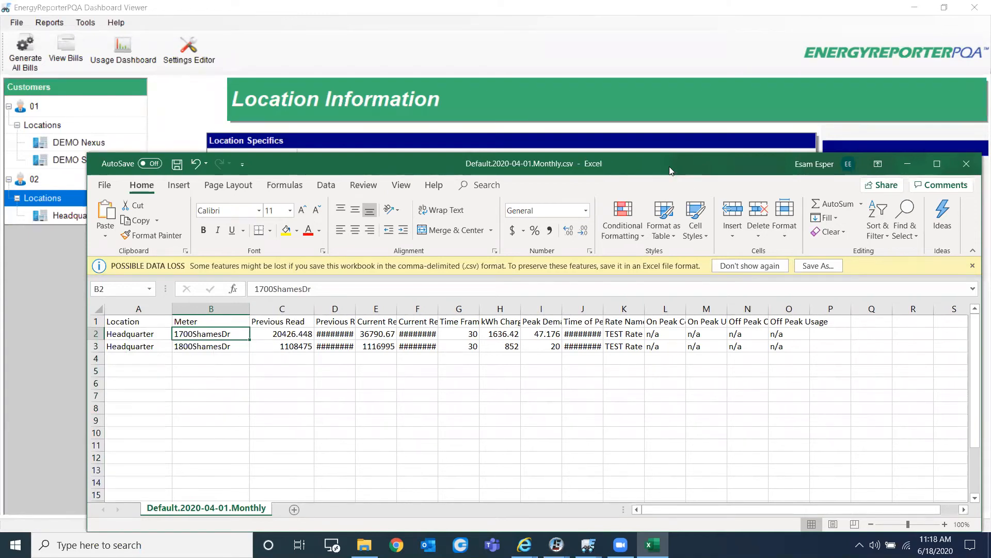
{"action": "left_click_drag", "start_coordinate": [641, 160], "coordinate": [613, 81]}
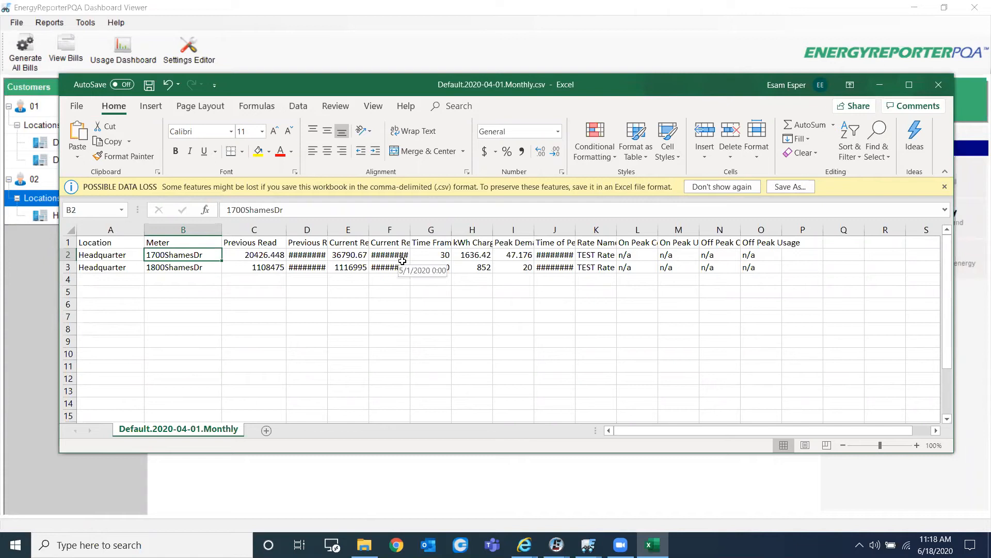
Step: Switch to File Explorer and open C:\Users\Public\Public Documents\Electro Industries\E-Billing Ext\Reports
{"action": "left_click", "coordinate": [365, 545]}
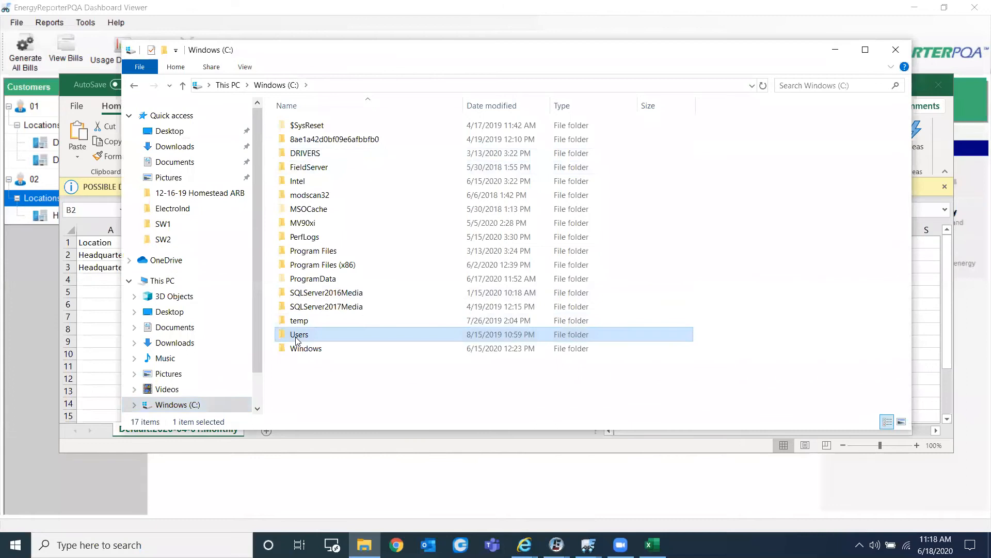
{"action": "double_click", "coordinate": [298, 335]}
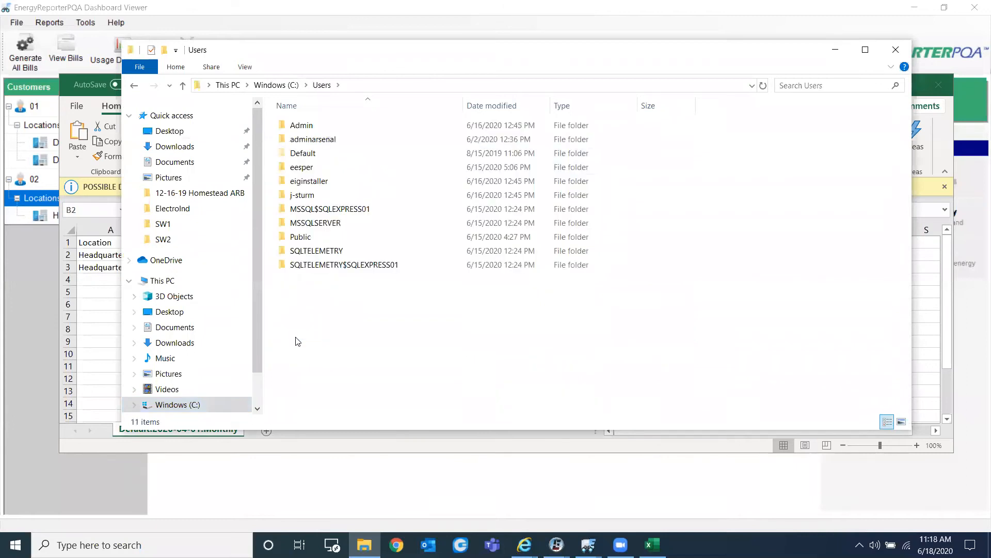
{"action": "double_click", "coordinate": [300, 239]}
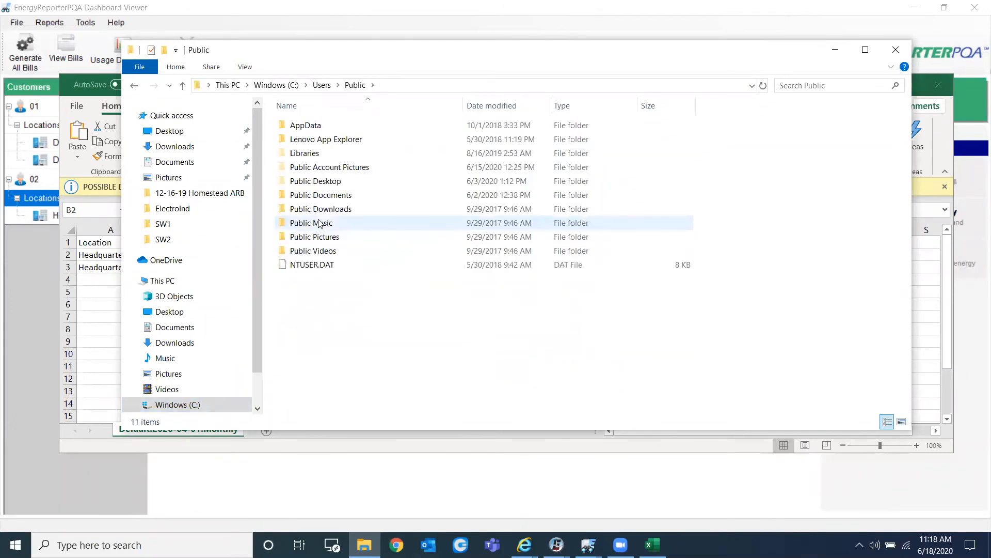
{"action": "double_click", "coordinate": [316, 196]}
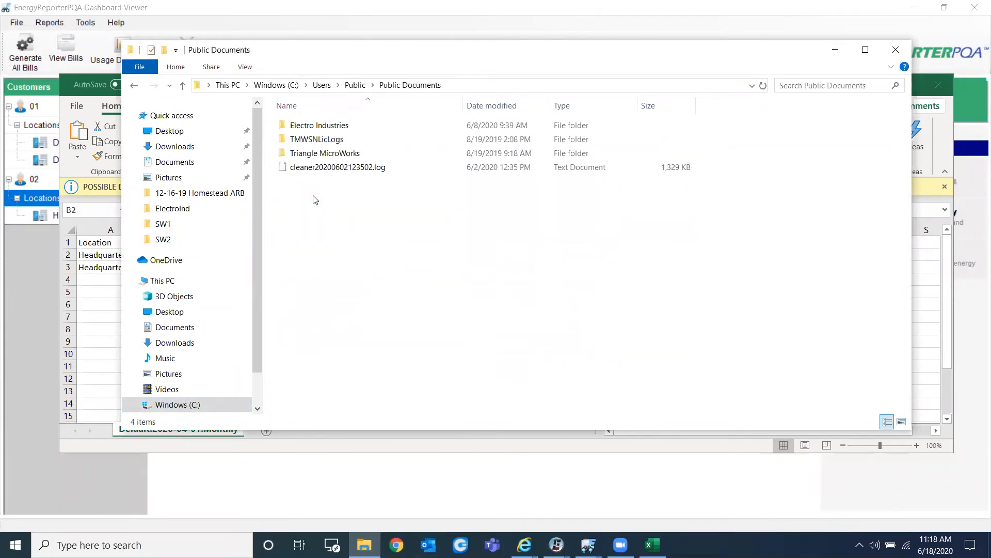
{"action": "left_click", "coordinate": [328, 129]}
{"action": "double_click", "coordinate": [328, 126]}
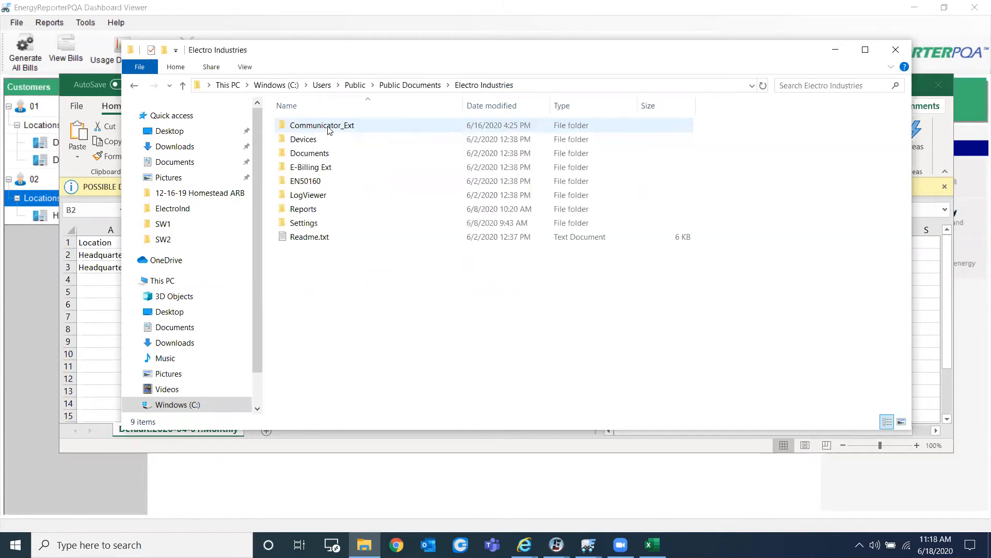
{"action": "double_click", "coordinate": [322, 169]}
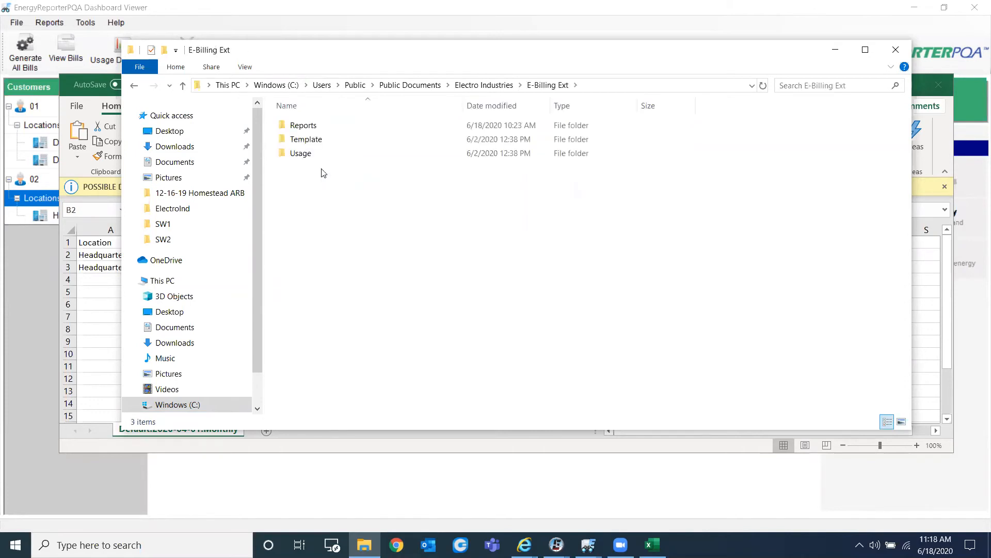
{"action": "double_click", "coordinate": [300, 128]}
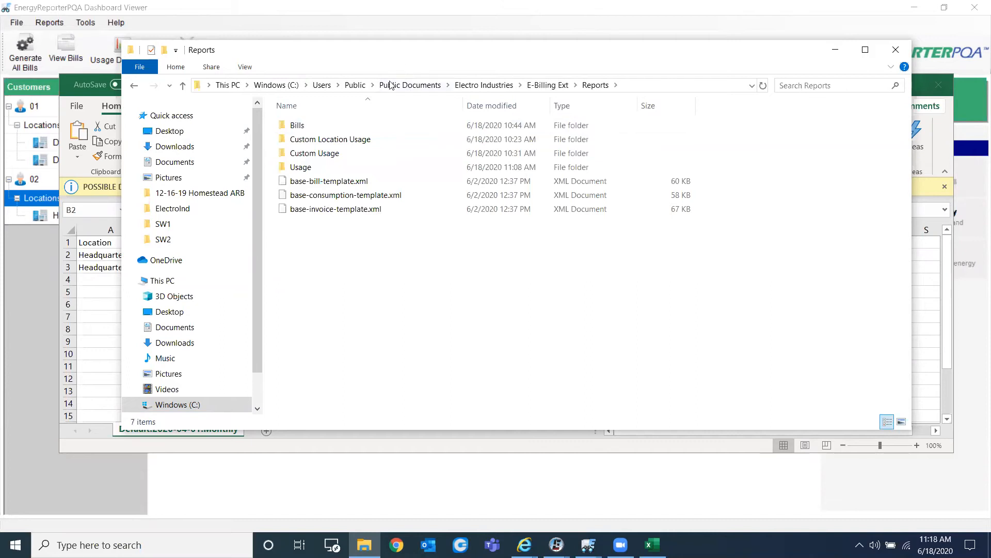
Step: Open 02_kWh_2020-05.pdf from the Usage folder for viewing, close it and return to the Reports folder
{"action": "double_click", "coordinate": [310, 170]}
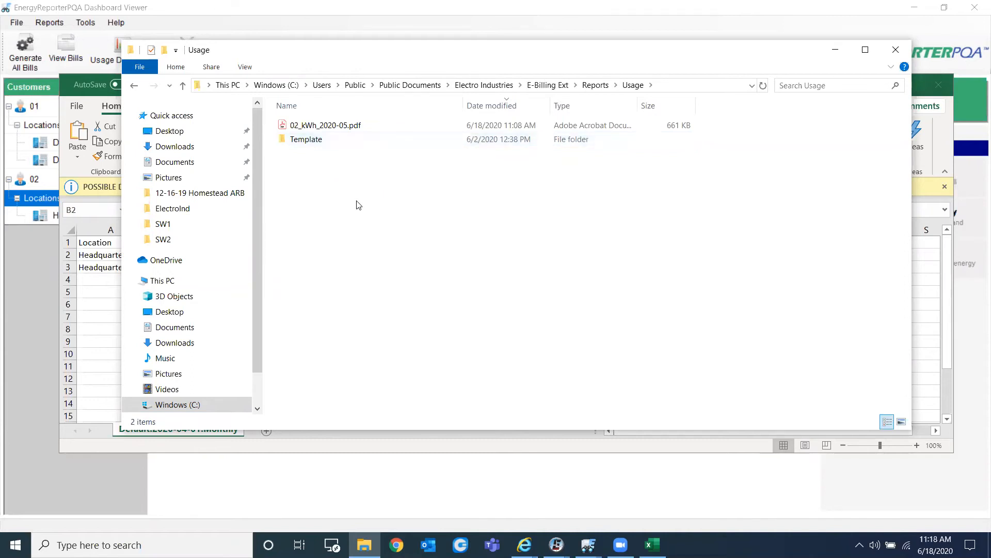
{"action": "double_click", "coordinate": [327, 126]}
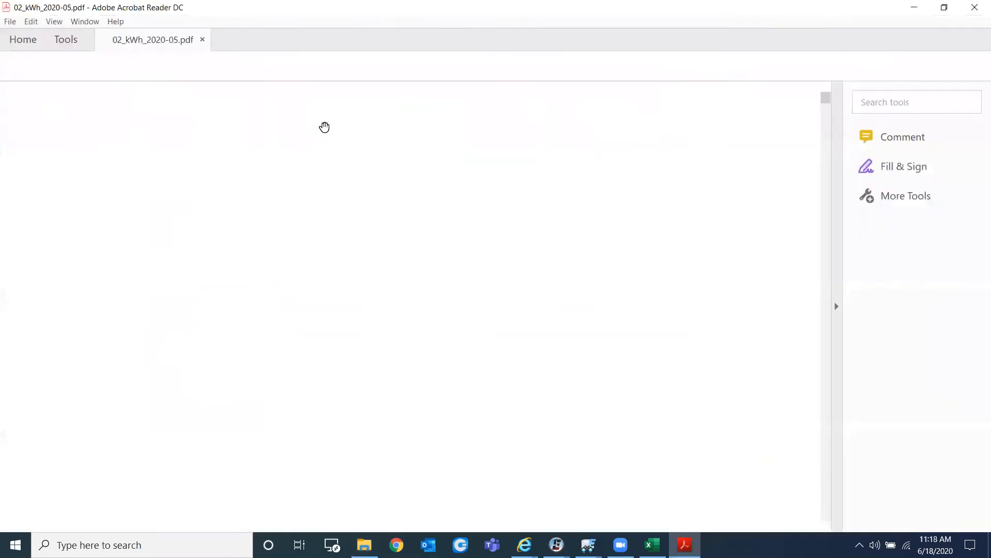
{"action": "left_click", "coordinate": [975, 8]}
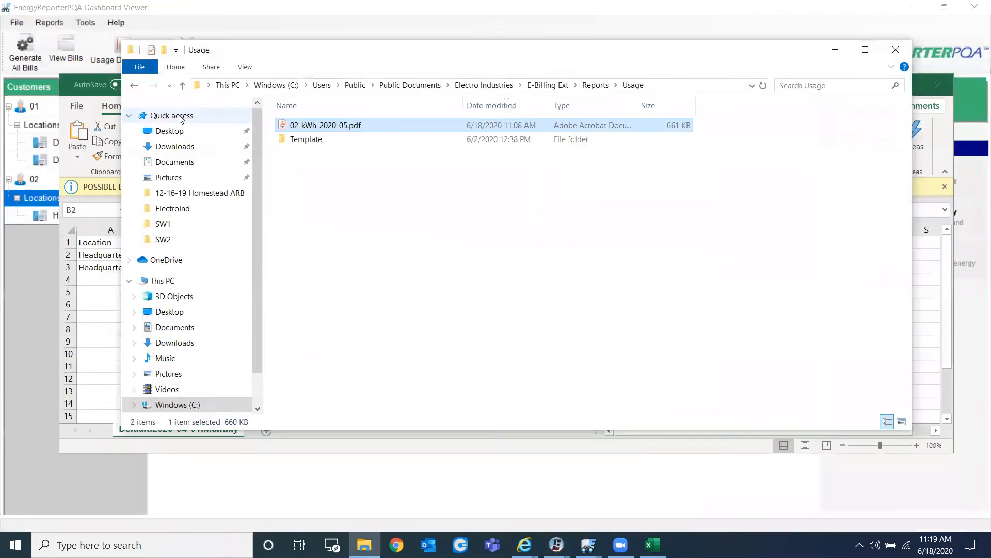
{"action": "left_click", "coordinate": [134, 85]}
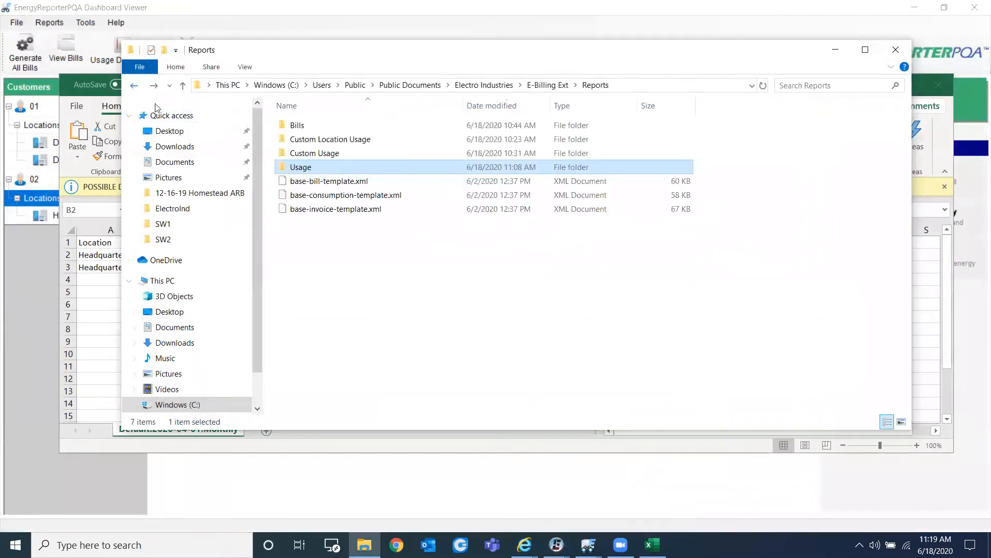
Step: Examine the automatically generated reports in the 02 - VPN folder under Custom Usage, auto
{"action": "double_click", "coordinate": [314, 153]}
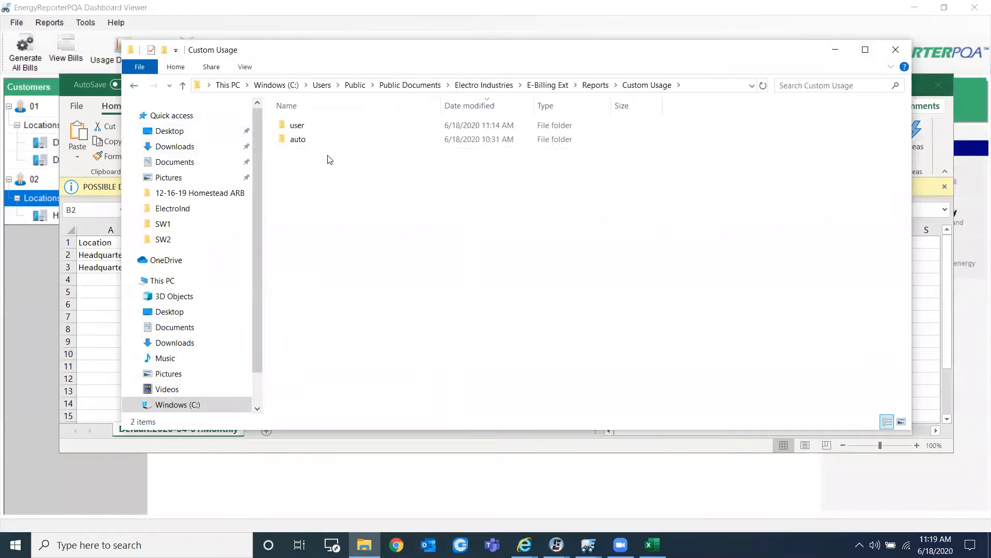
{"action": "double_click", "coordinate": [298, 144]}
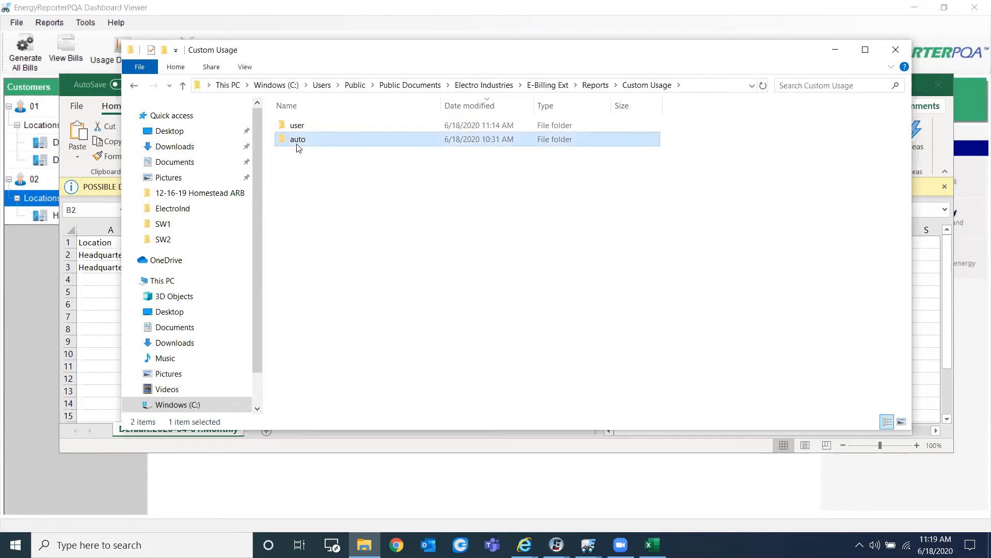
{"action": "double_click", "coordinate": [320, 130]}
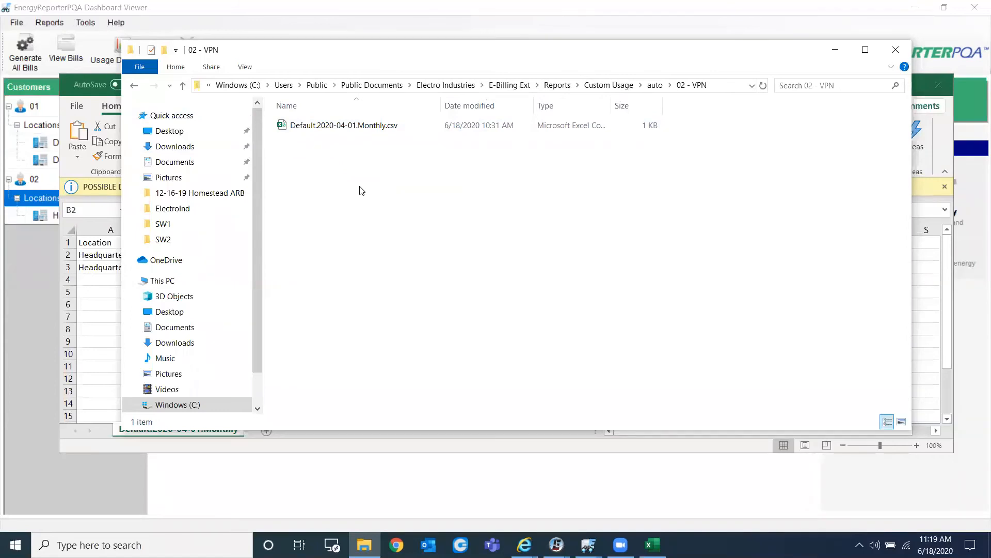
{"action": "left_click", "coordinate": [137, 86]}
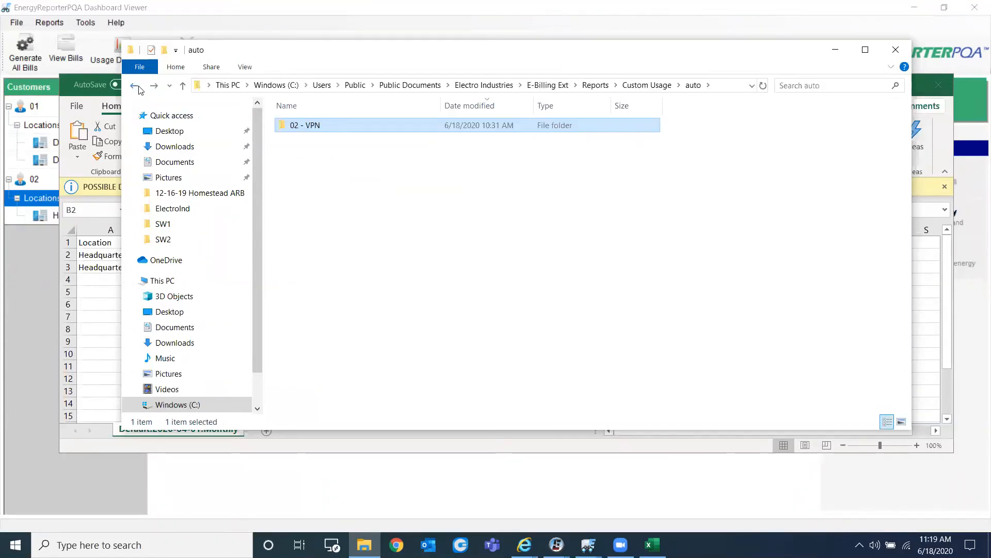
Step: Locate the user-generated Default.2020-04-01.Monthly.csv in the 02 - Headquarter folder under Custom Usage, user
{"action": "left_click", "coordinate": [136, 87]}
{"action": "double_click", "coordinate": [302, 128]}
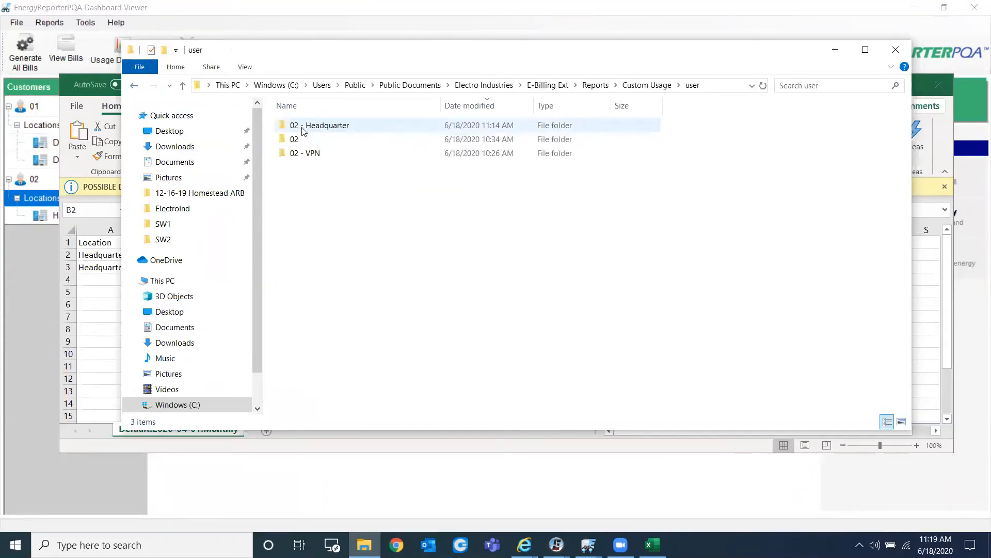
{"action": "left_click", "coordinate": [321, 129]}
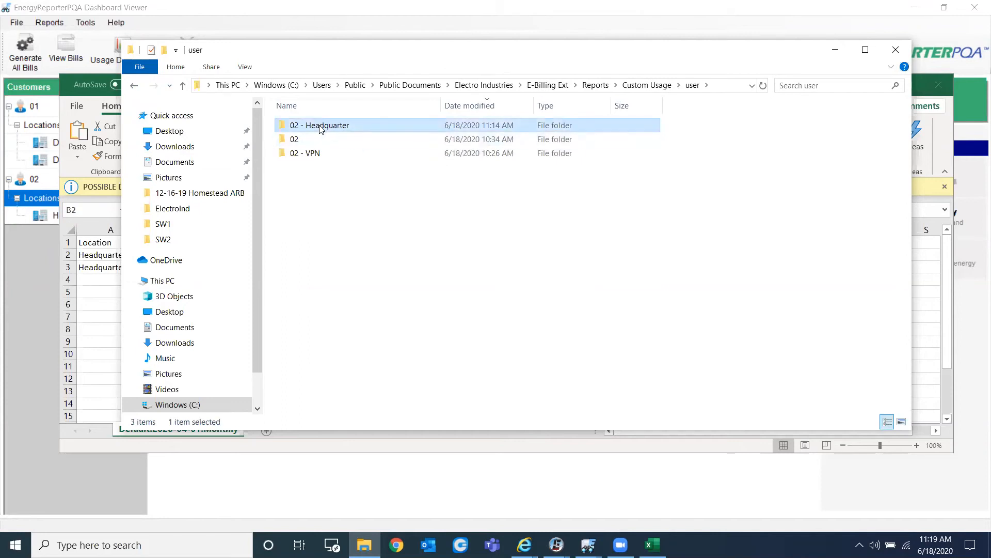
{"action": "double_click", "coordinate": [321, 129]}
{"action": "left_click", "coordinate": [343, 131]}
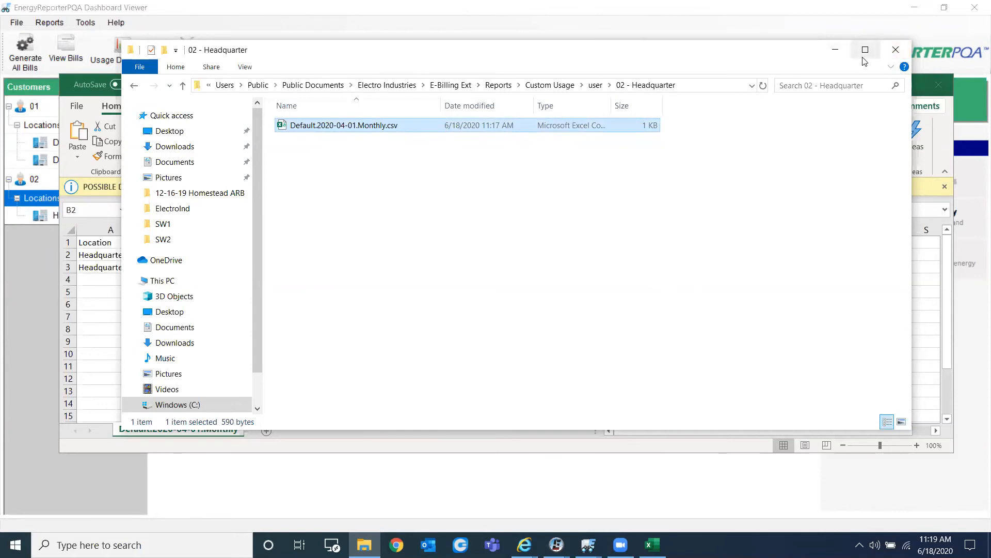
Step: Close the reports folder window and the CSV workbook without saving the workbook's changes
{"action": "left_click", "coordinate": [896, 50]}
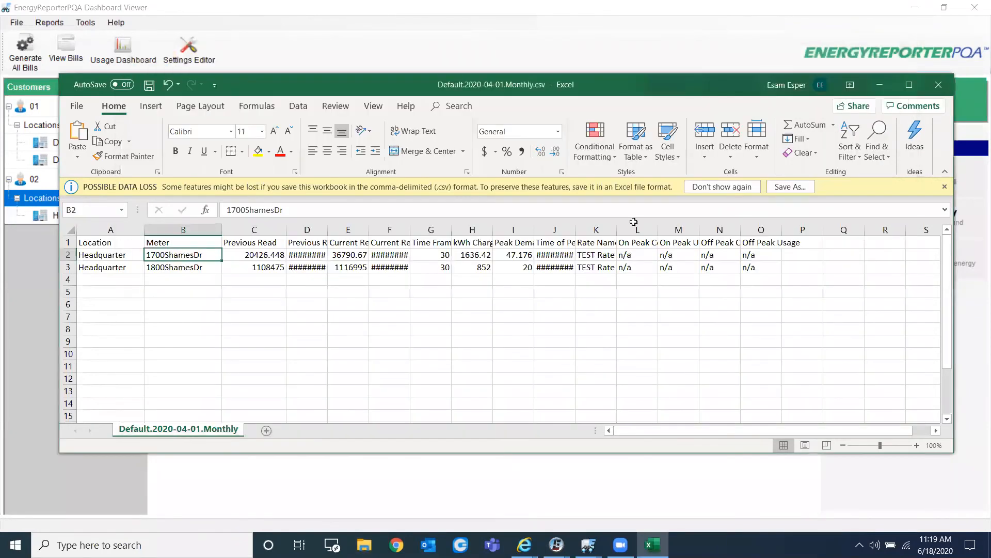
{"action": "left_click", "coordinate": [942, 86]}
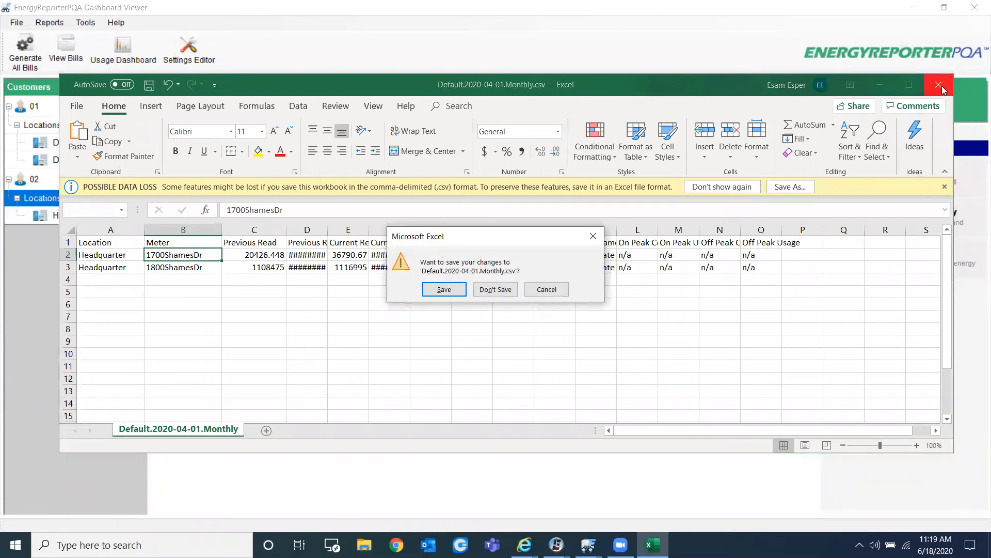
{"action": "left_click", "coordinate": [497, 291]}
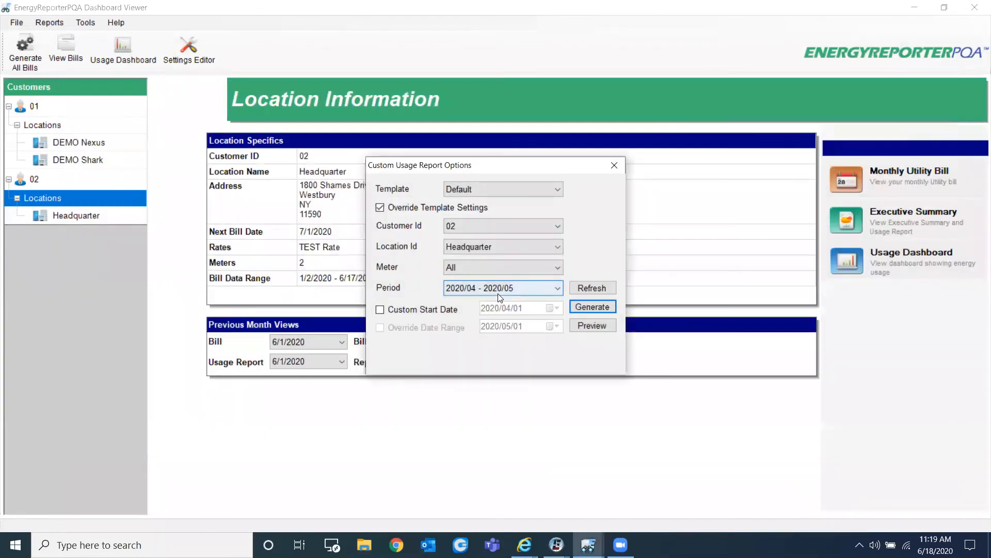
Step: Switch to the EnergyReporterPQA Settings Editor and close the custom usage report options, Report Settings and Provider Configuration dialogs
{"action": "left_click", "coordinate": [615, 164]}
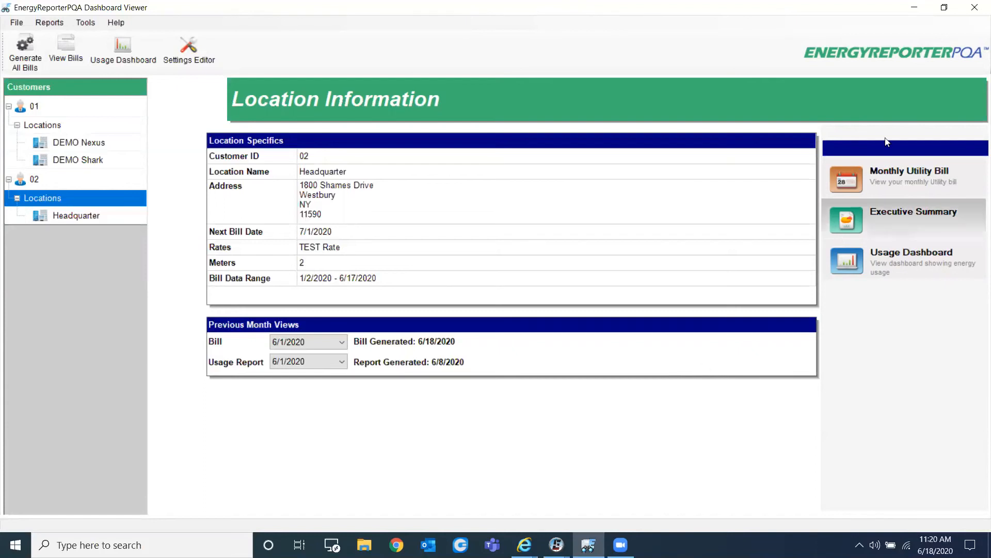
{"action": "left_click", "coordinate": [921, 7]}
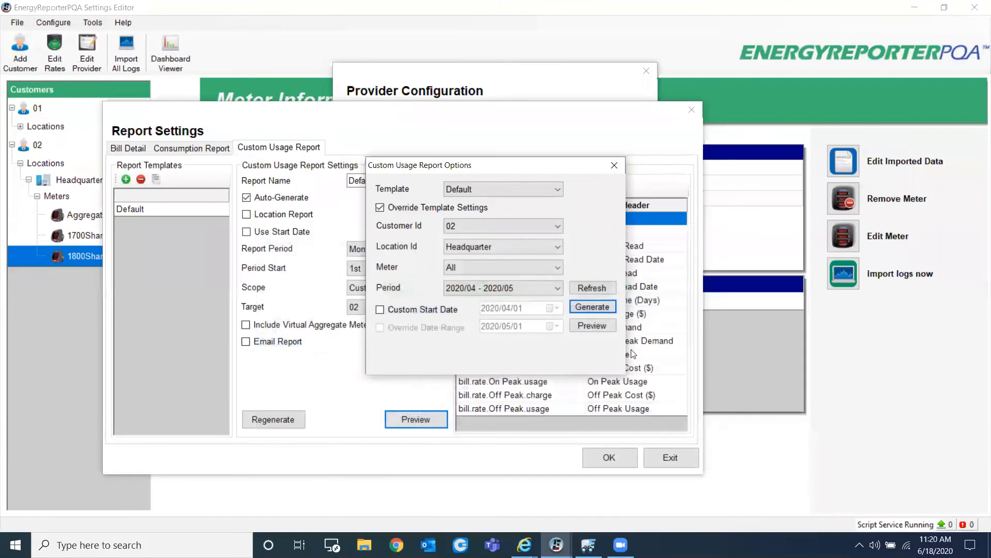
{"action": "left_click", "coordinate": [615, 165]}
{"action": "left_click", "coordinate": [669, 457]}
{"action": "left_click", "coordinate": [621, 458]}
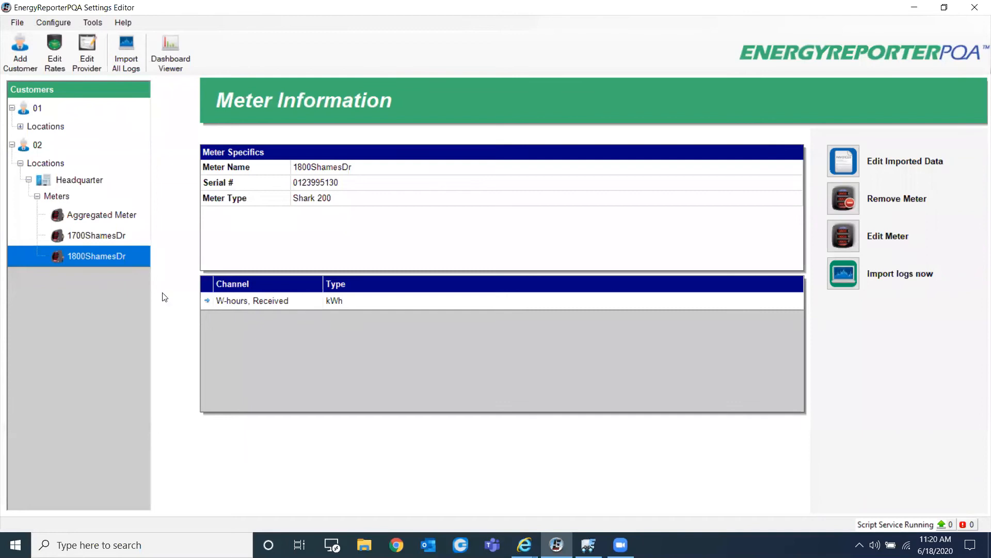
Step: Start a new rate structure of type Flat Rate and set its commodity to kWh
{"action": "left_click", "coordinate": [58, 67]}
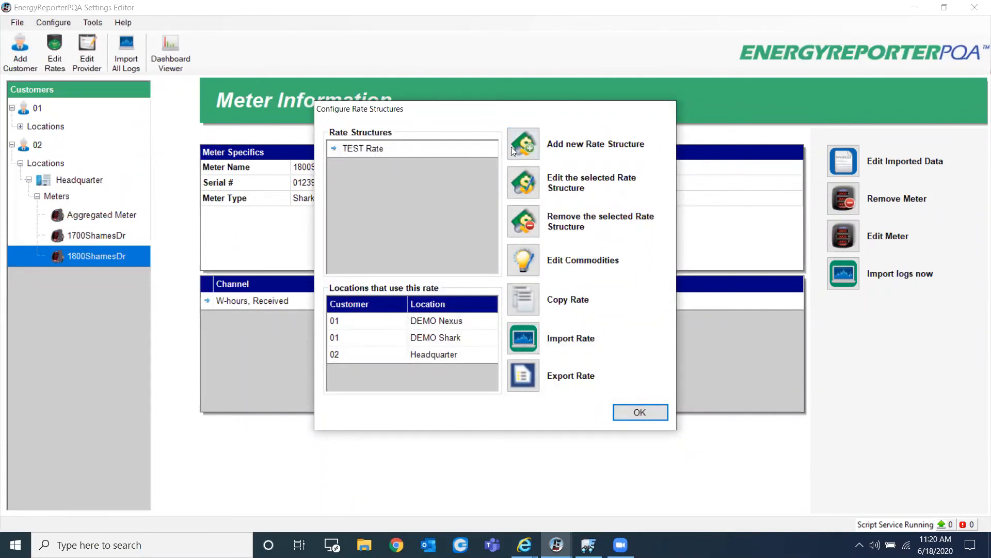
{"action": "left_click", "coordinate": [524, 142]}
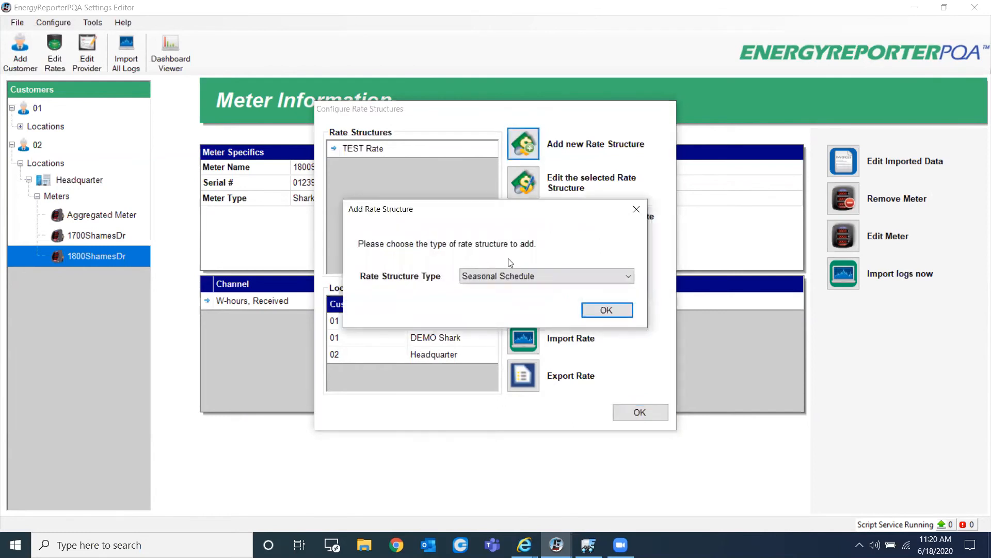
{"action": "left_click_drag", "start_coordinate": [507, 210], "coordinate": [470, 200]}
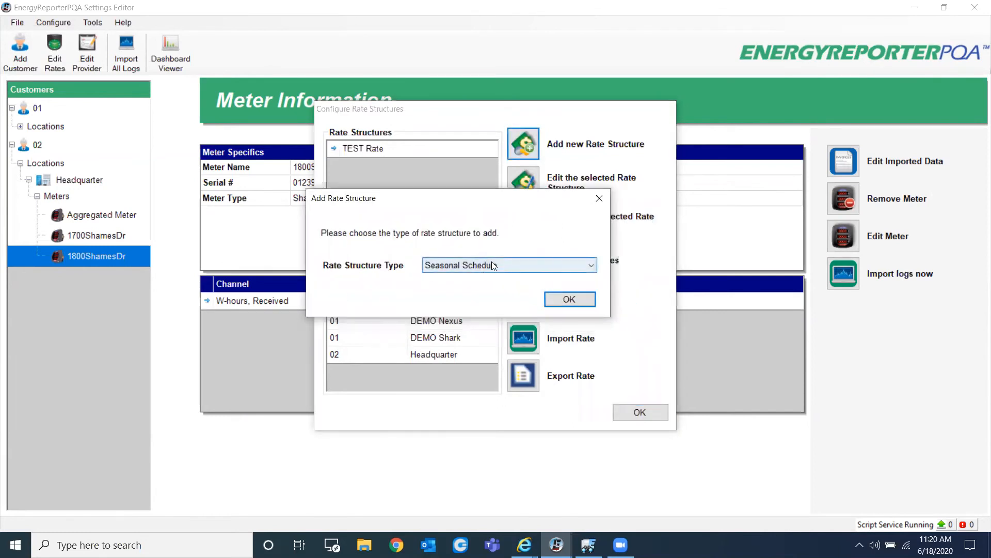
{"action": "left_click", "coordinate": [469, 274]}
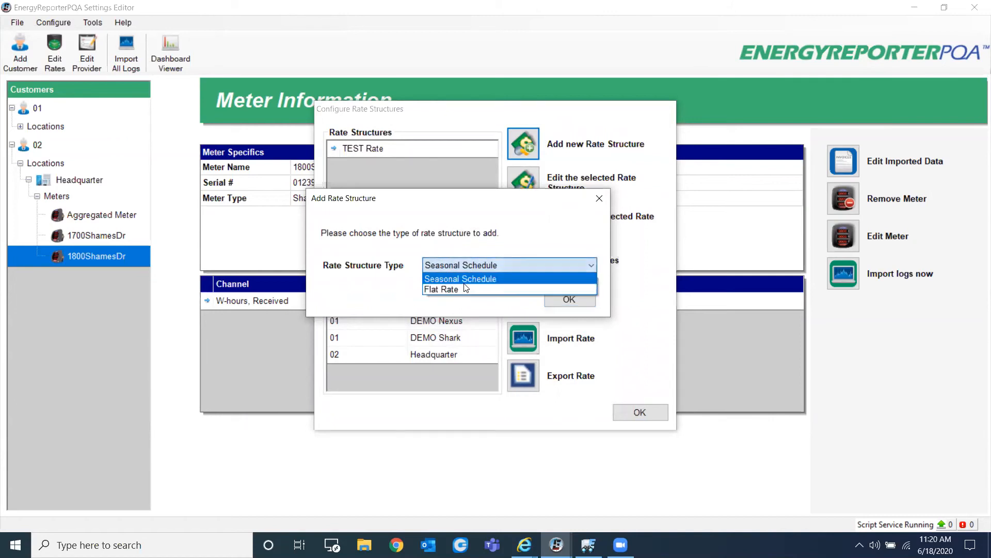
{"action": "left_click", "coordinate": [456, 290]}
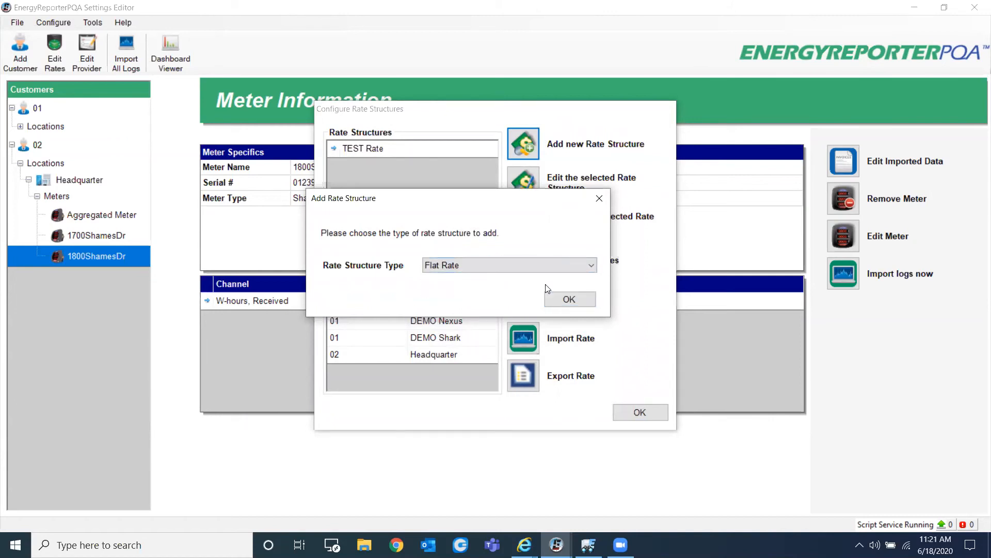
{"action": "left_click", "coordinate": [554, 297]}
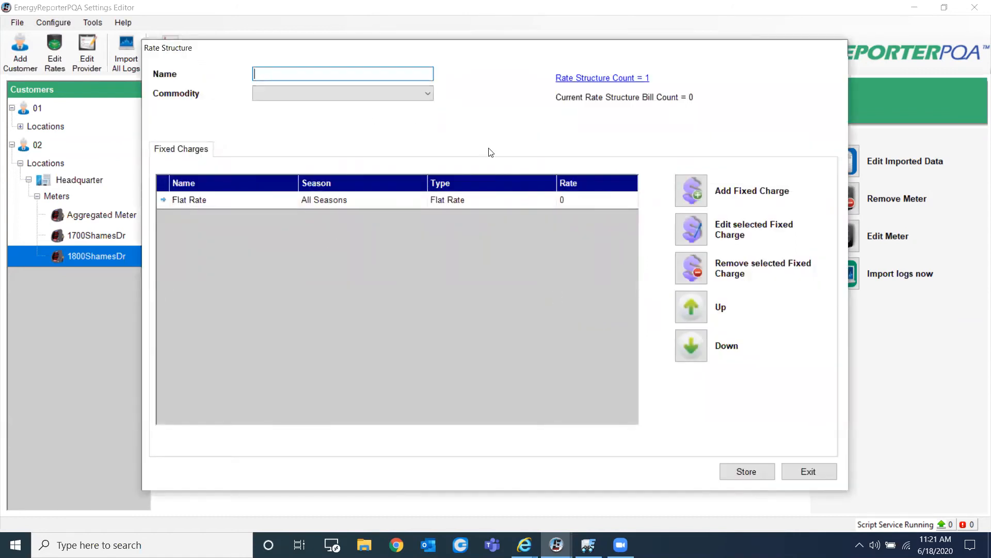
{"action": "left_click", "coordinate": [270, 96]}
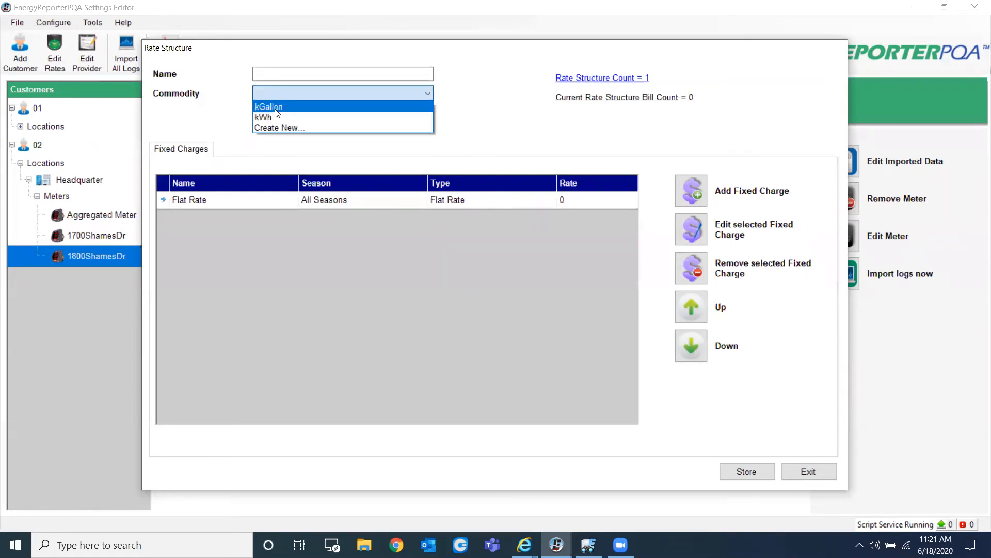
{"action": "left_click", "coordinate": [281, 118]}
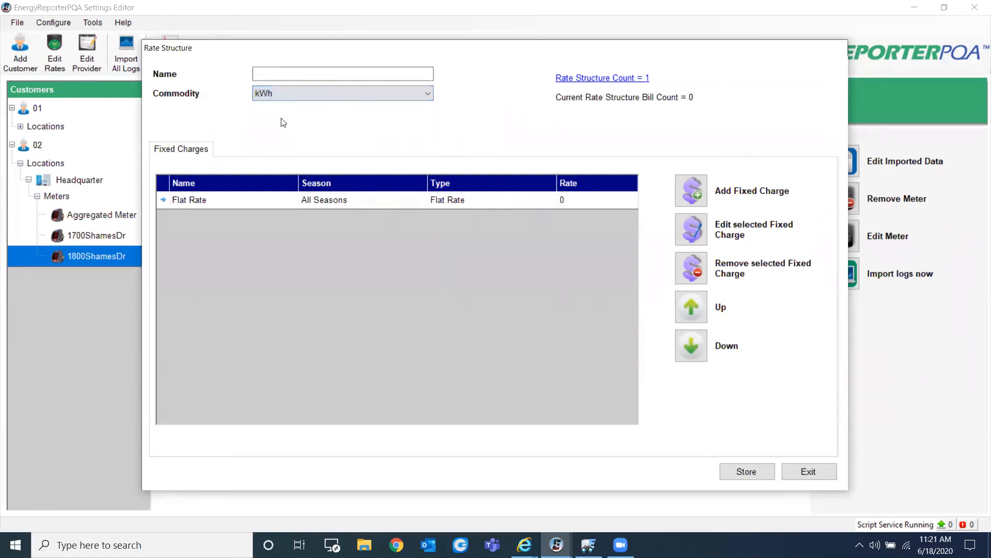
Step: Exit the unsaved flat rate structure and start a new rate structure of type Seasonal Schedule
{"action": "left_click", "coordinate": [804, 475]}
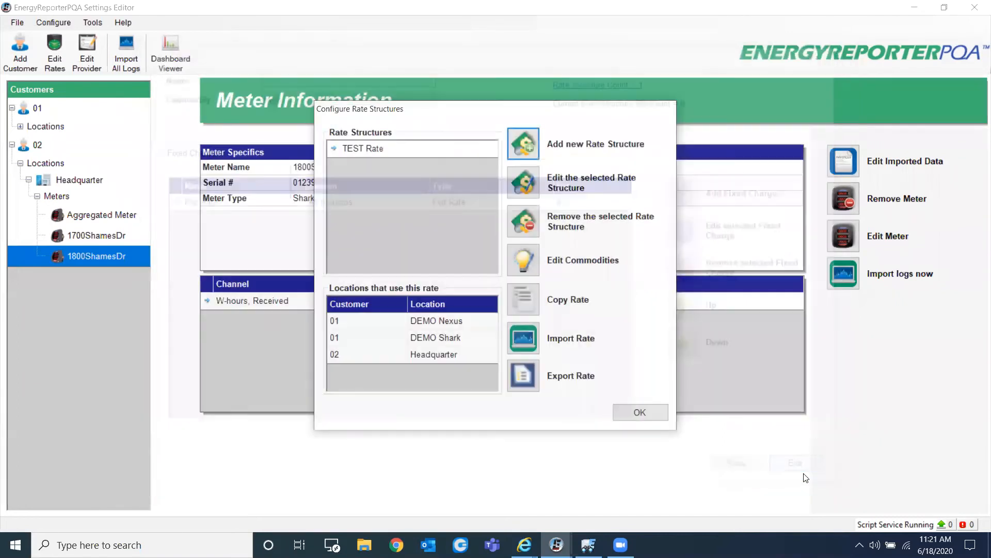
{"action": "left_click", "coordinate": [527, 149]}
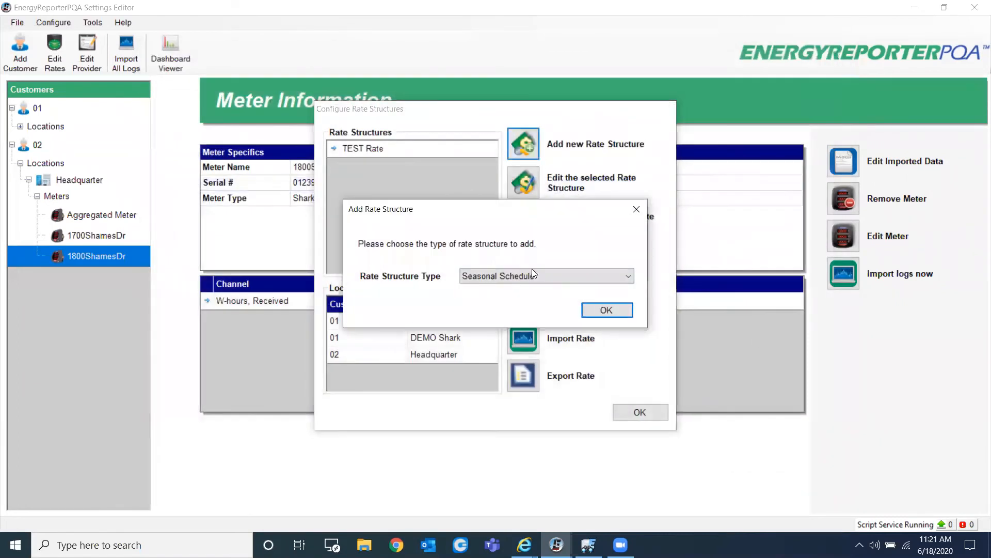
{"action": "left_click", "coordinate": [599, 311]}
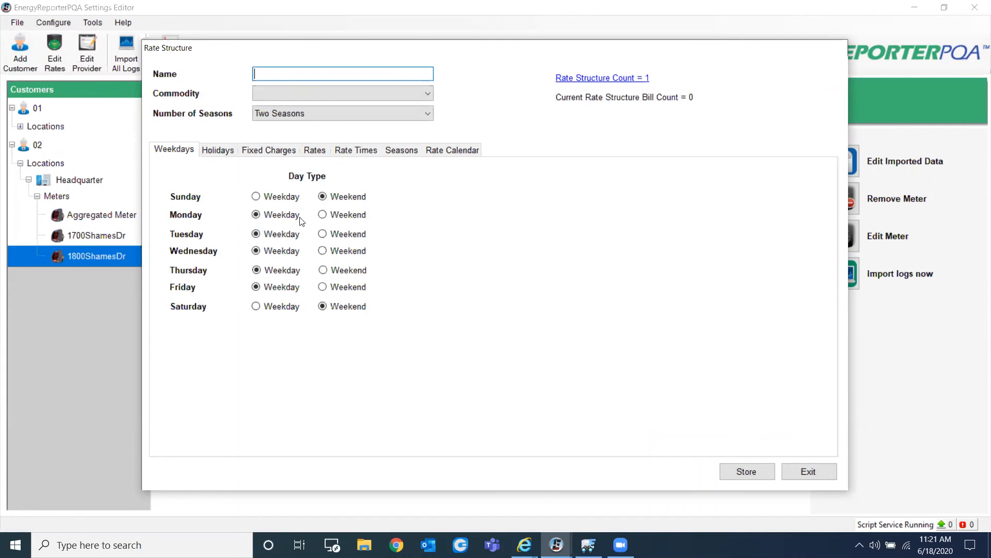
Step: Review the seasonal schedule's holidays, fixed charges, rates, season names and season start dates
{"action": "left_click", "coordinate": [222, 155]}
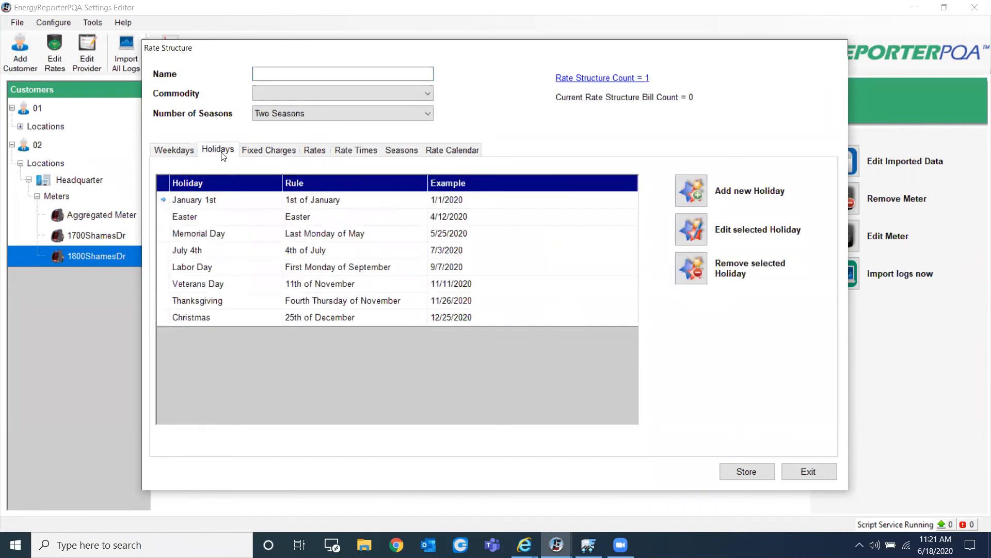
{"action": "left_click", "coordinate": [265, 152]}
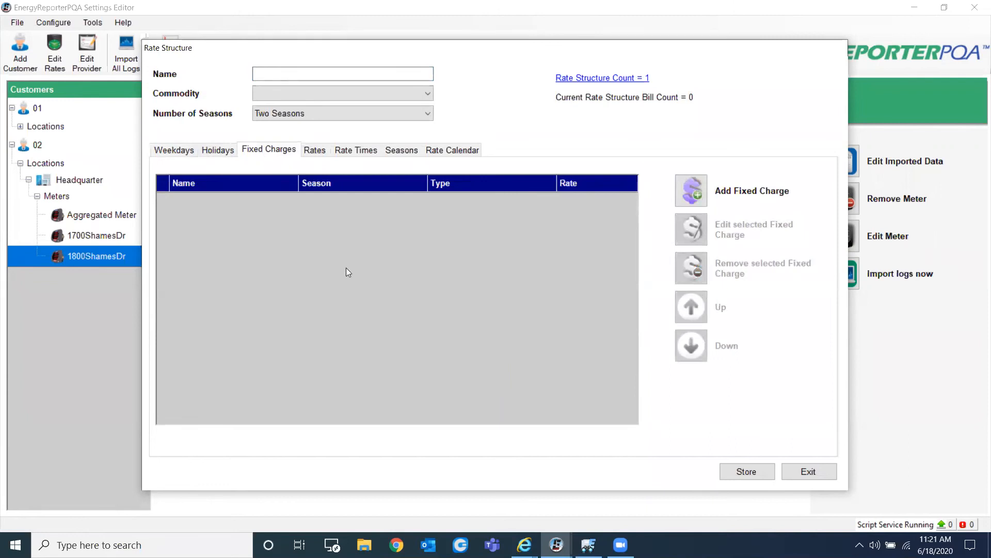
{"action": "left_click", "coordinate": [316, 155]}
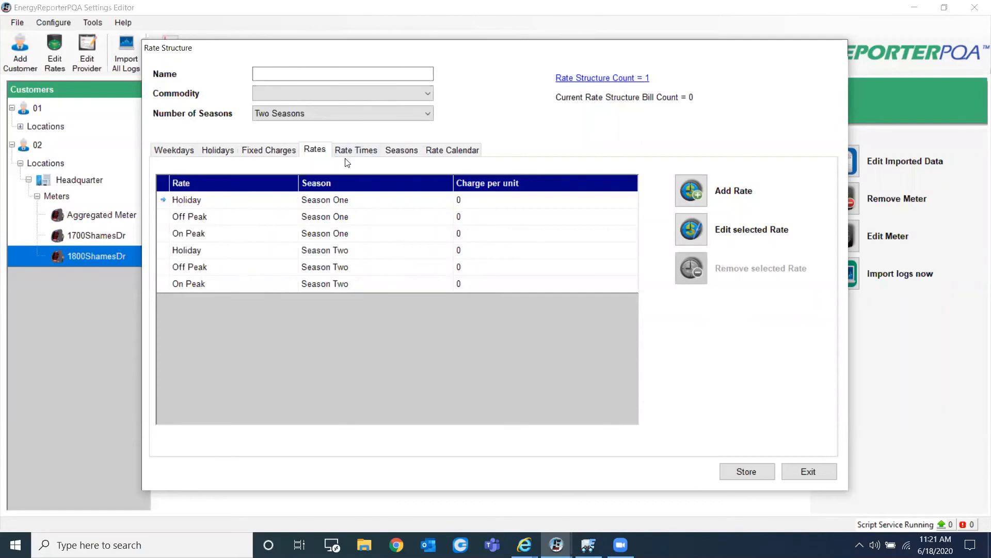
{"action": "left_click", "coordinate": [393, 155]}
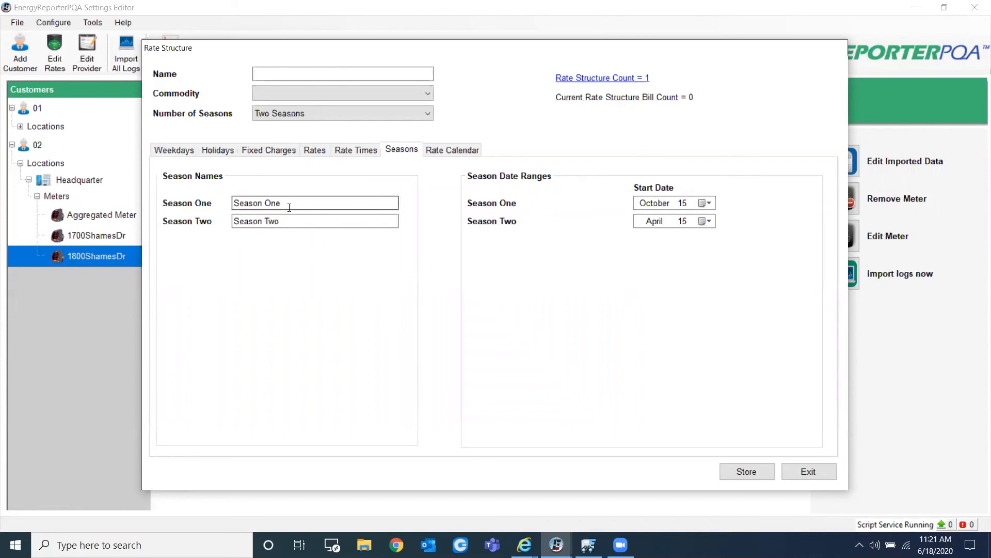
{"action": "left_click", "coordinate": [703, 203]}
{"action": "left_click", "coordinate": [703, 202]}
{"action": "left_click", "coordinate": [706, 222]}
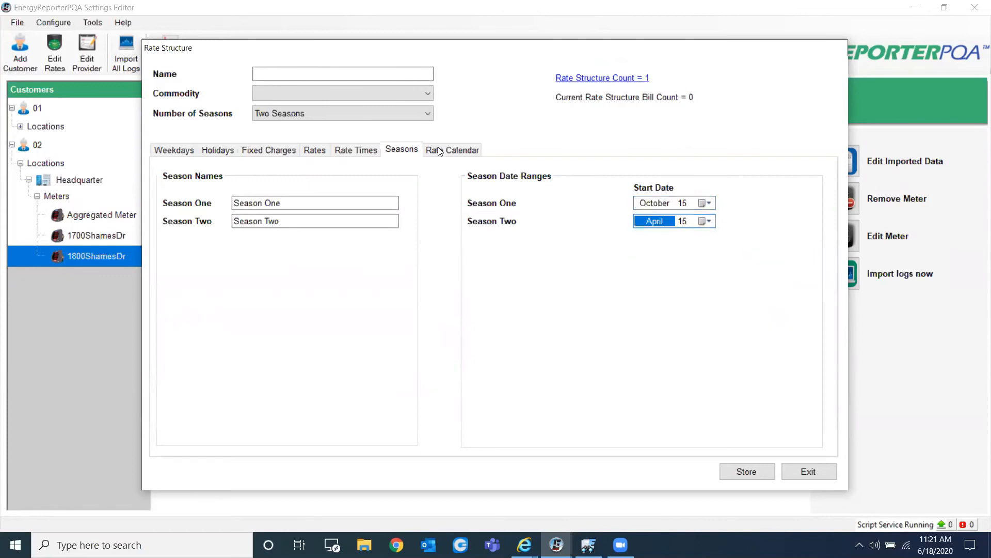
Step: Set the number of seasons to Four Seasons and check the season date ranges and rate calendar
{"action": "left_click", "coordinate": [341, 118]}
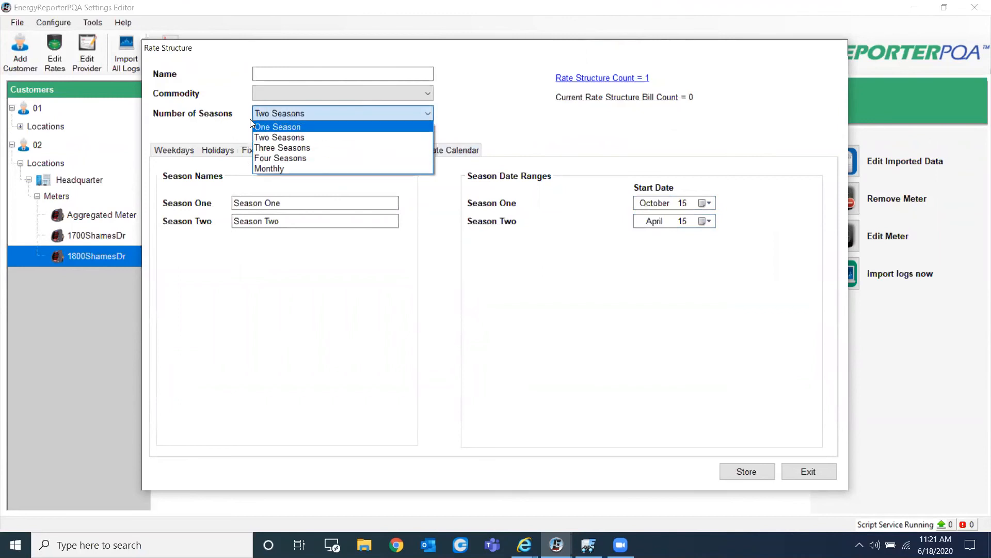
{"action": "left_click", "coordinate": [318, 158]}
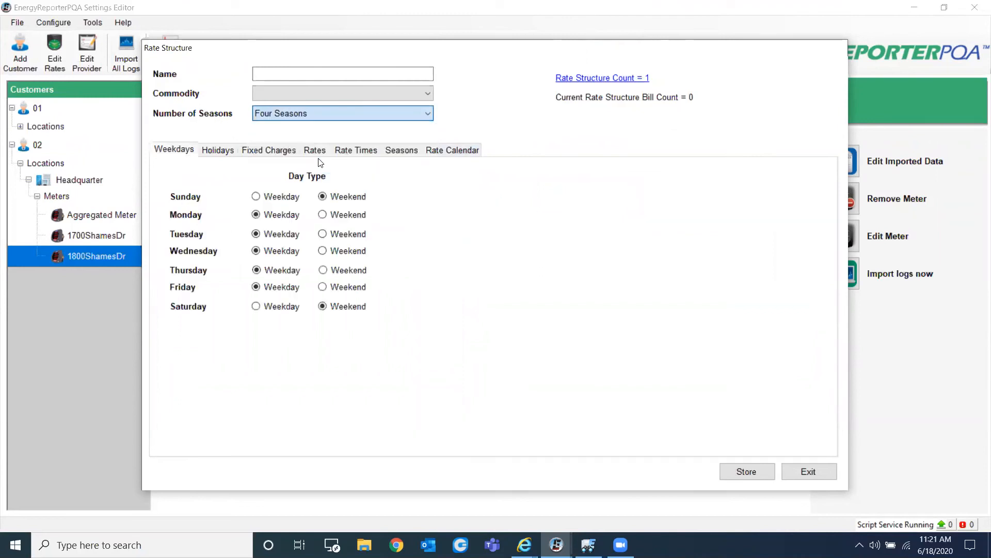
{"action": "left_click", "coordinate": [404, 152]}
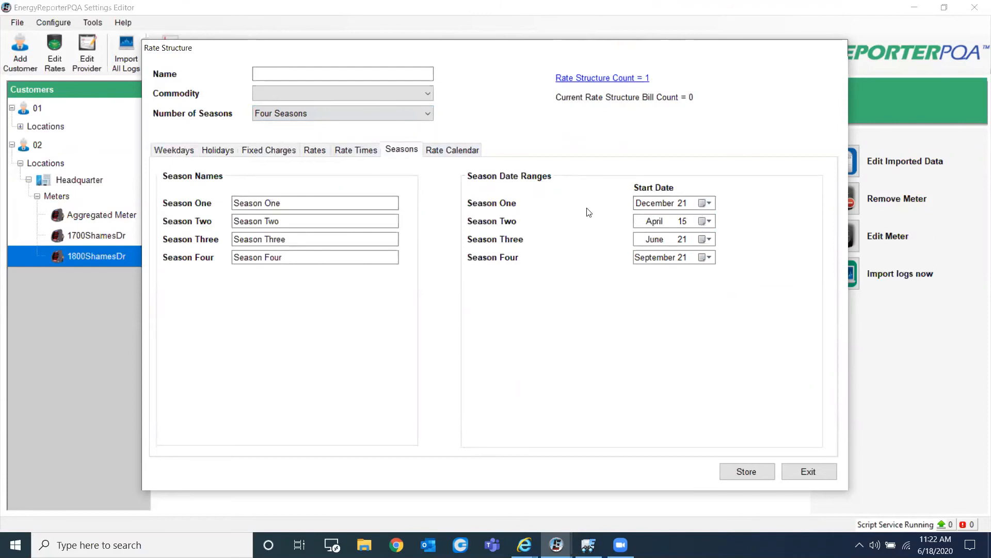
{"action": "left_click", "coordinate": [442, 157]}
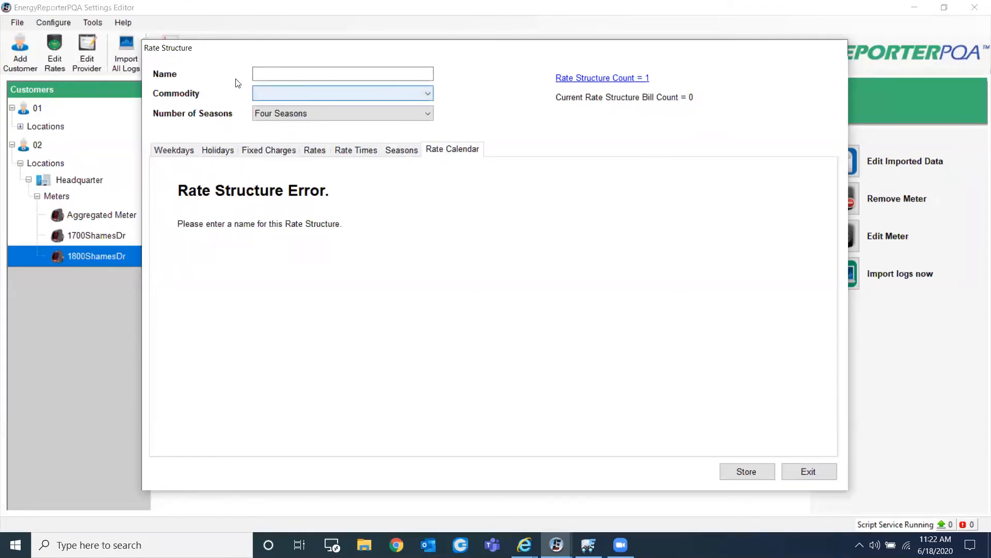
Step: Close the rate structure dialogs without storing and open customer 02's Headquarter location for editing
{"action": "left_click", "coordinate": [809, 473]}
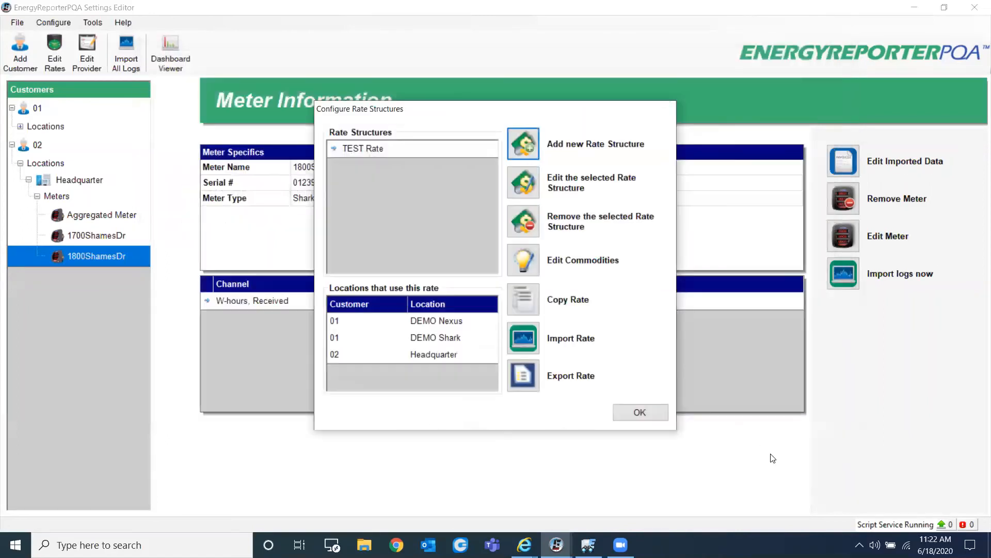
{"action": "left_click", "coordinate": [640, 413]}
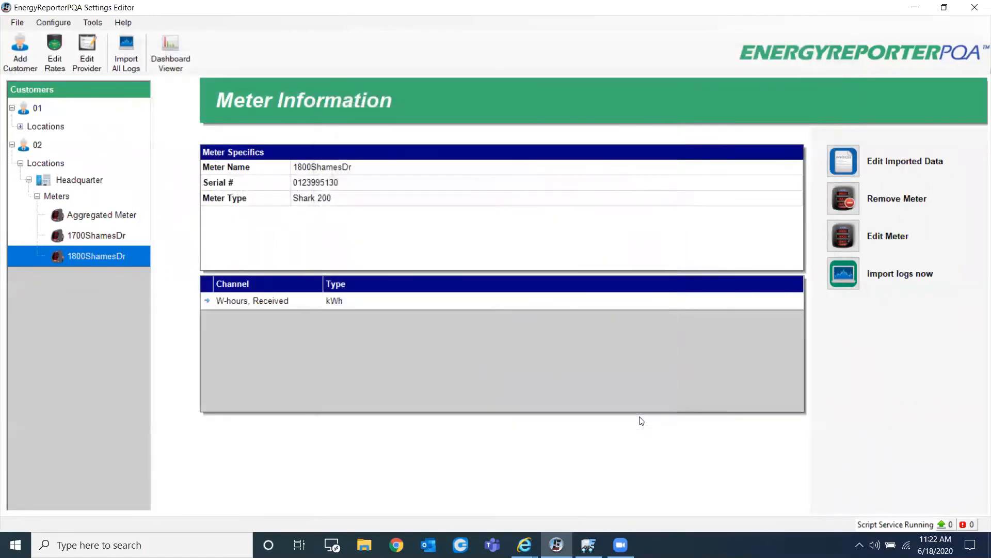
{"action": "left_click", "coordinate": [74, 182]}
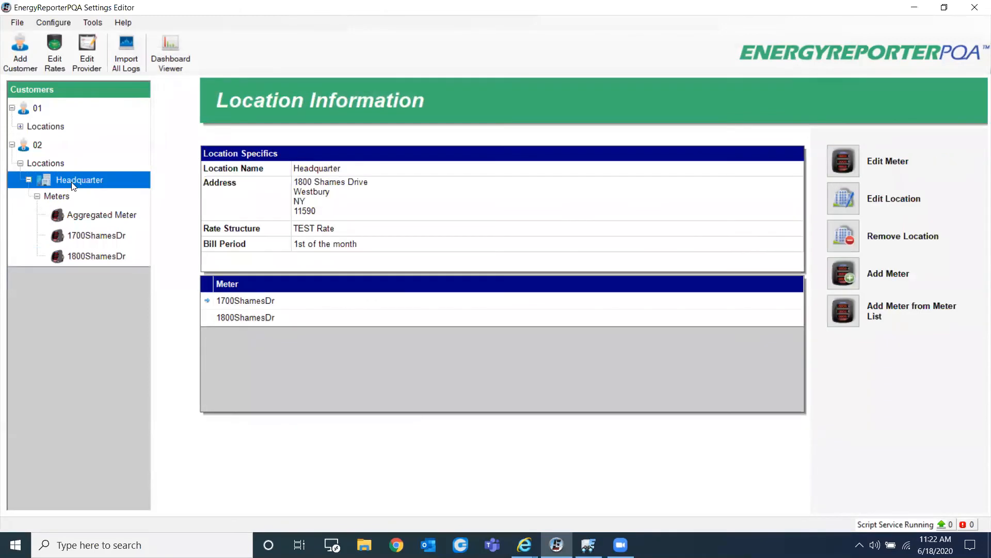
{"action": "left_click", "coordinate": [845, 199]}
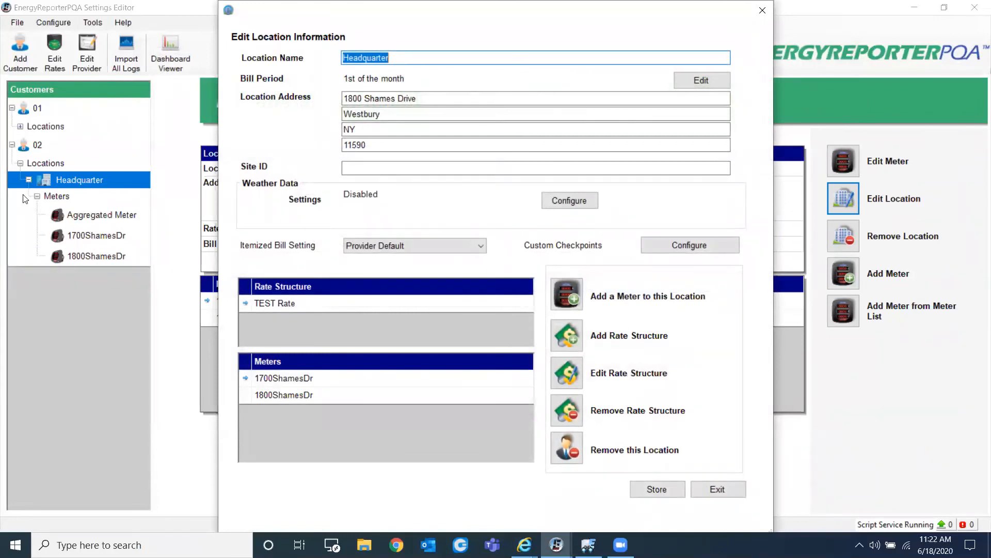
Step: View the rate structures that can be added to the Headquarter location, cancel the selection and exit without saving
{"action": "left_click", "coordinate": [576, 335]}
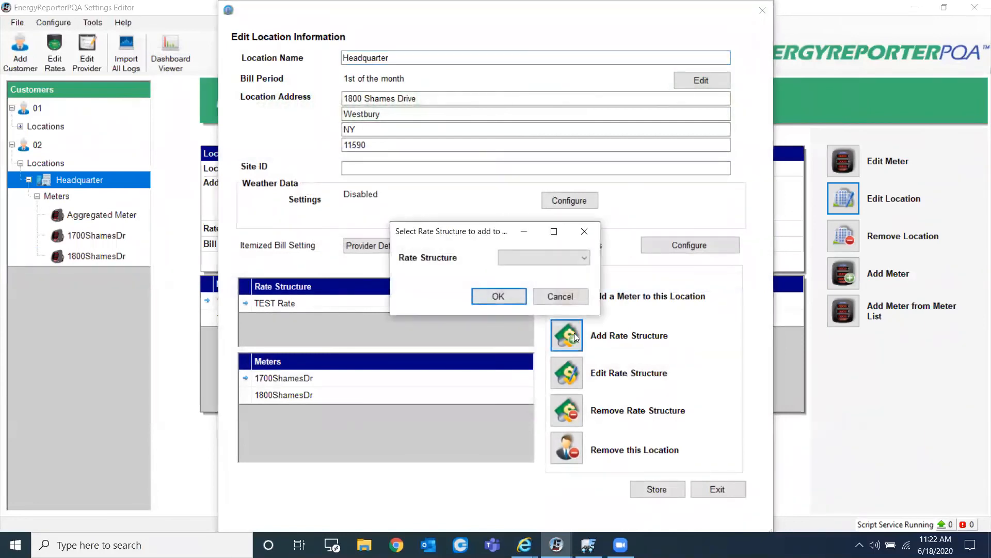
{"action": "left_click", "coordinate": [540, 257]}
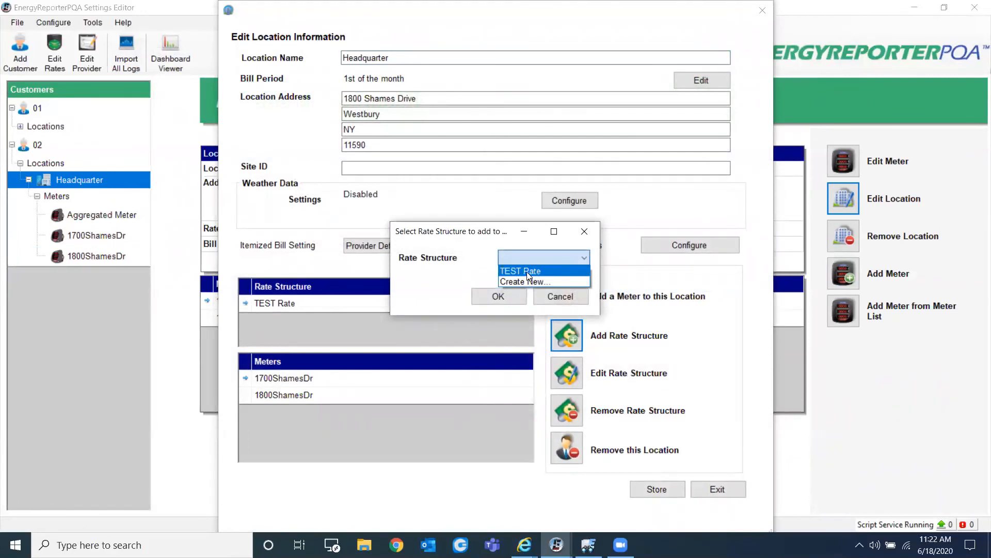
{"action": "left_click", "coordinate": [565, 295]}
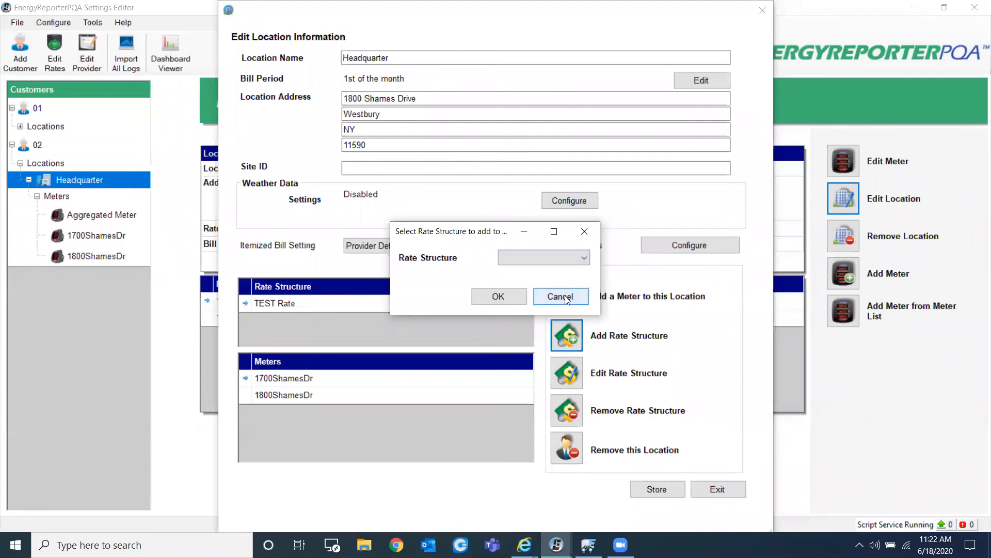
{"action": "left_click", "coordinate": [564, 296]}
{"action": "left_click", "coordinate": [693, 485]}
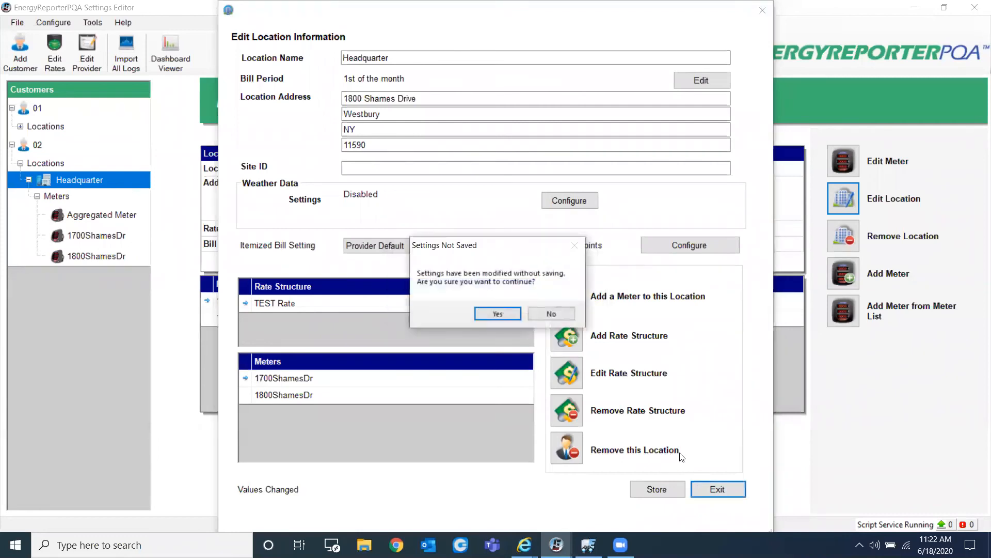
{"action": "left_click_drag", "start_coordinate": [561, 316], "coordinate": [510, 313]}
{"action": "left_click", "coordinate": [498, 314]}
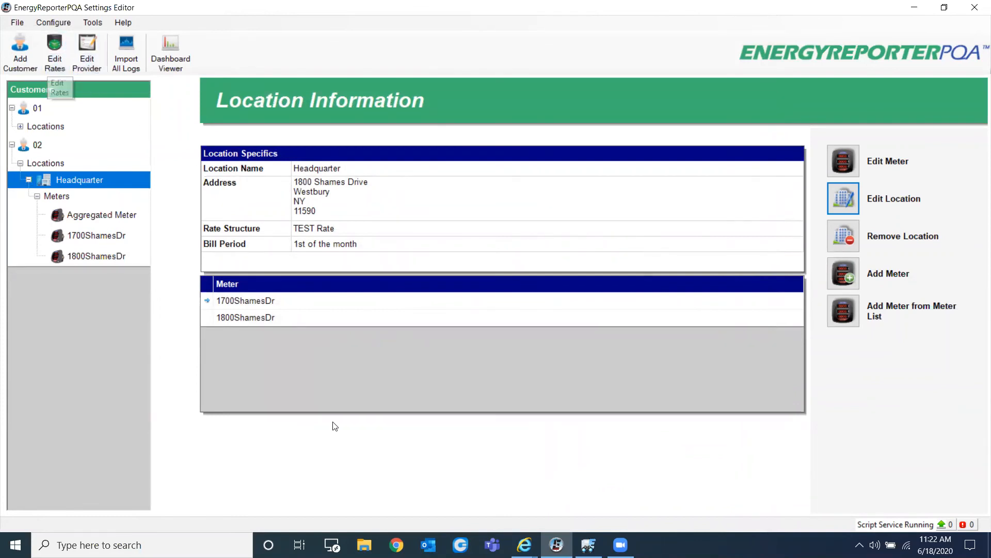
Step: Switch to the EnergyReporterPQA Dashboard Viewer and look through the Headquarter location's available bill dates
{"action": "left_click", "coordinate": [589, 545]}
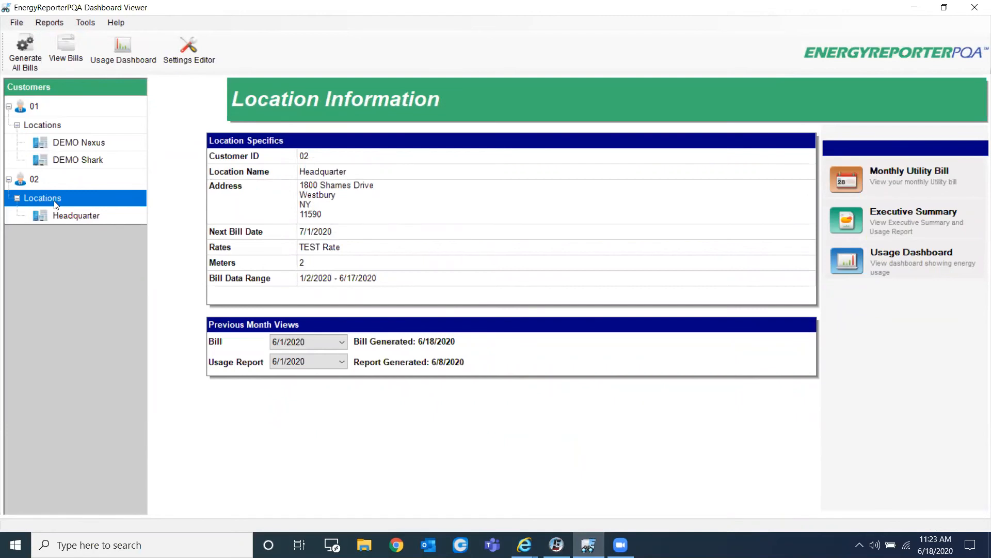
{"action": "left_click", "coordinate": [70, 218]}
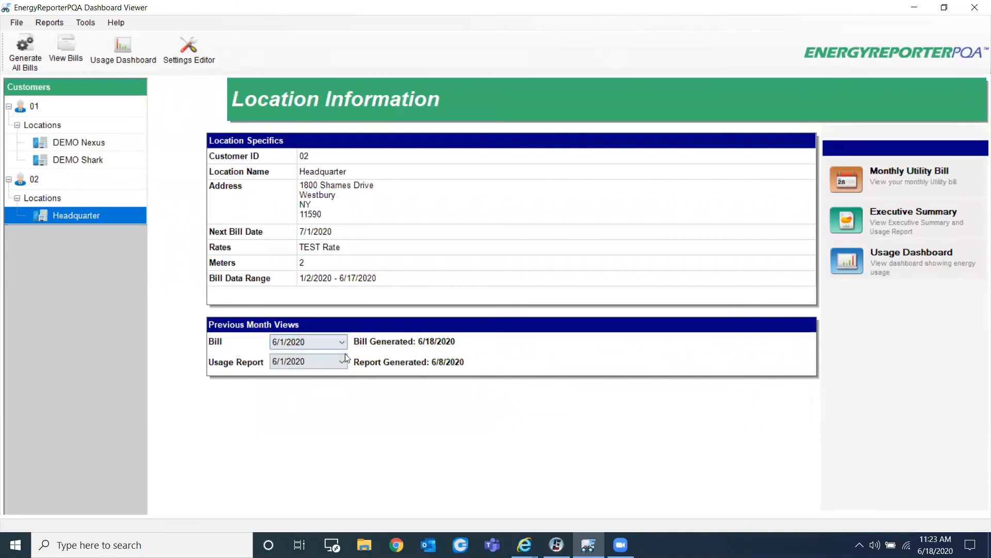
{"action": "left_click", "coordinate": [325, 343]}
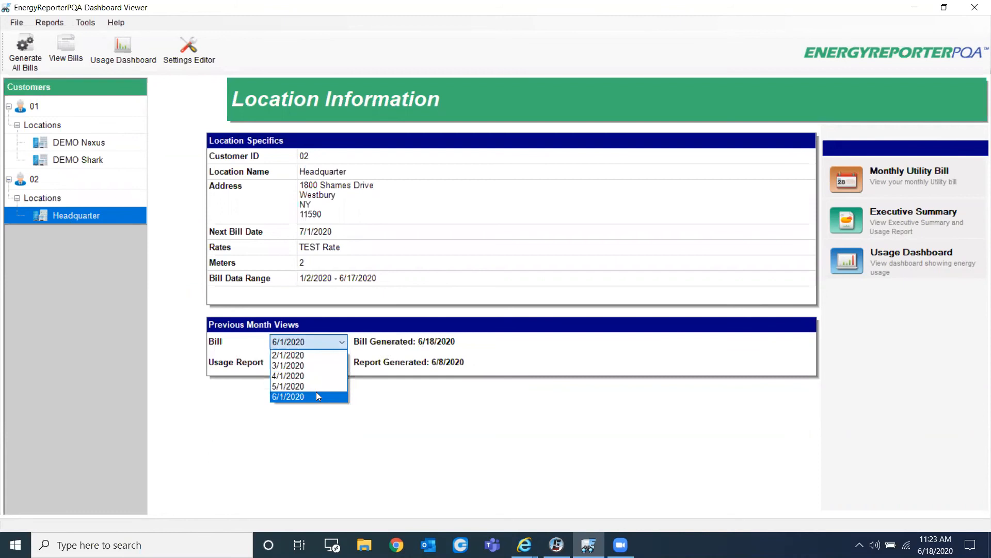
{"action": "left_click", "coordinate": [243, 348]}
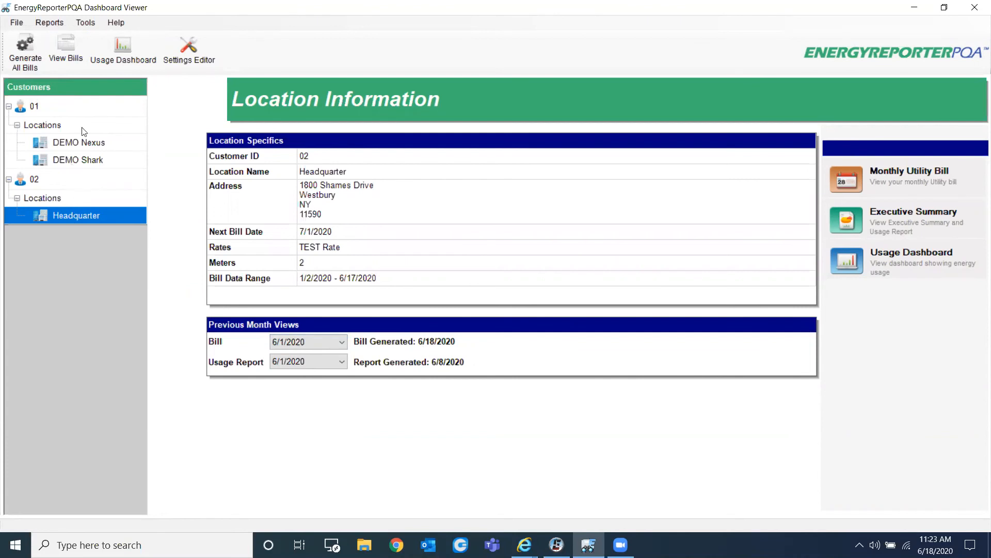
Step: Open the Headquarter bill for 5/1/2020 - 6/1/2020 generated on 6/8/2020 and examine its account details, meter usage and charges
{"action": "left_click", "coordinate": [66, 59]}
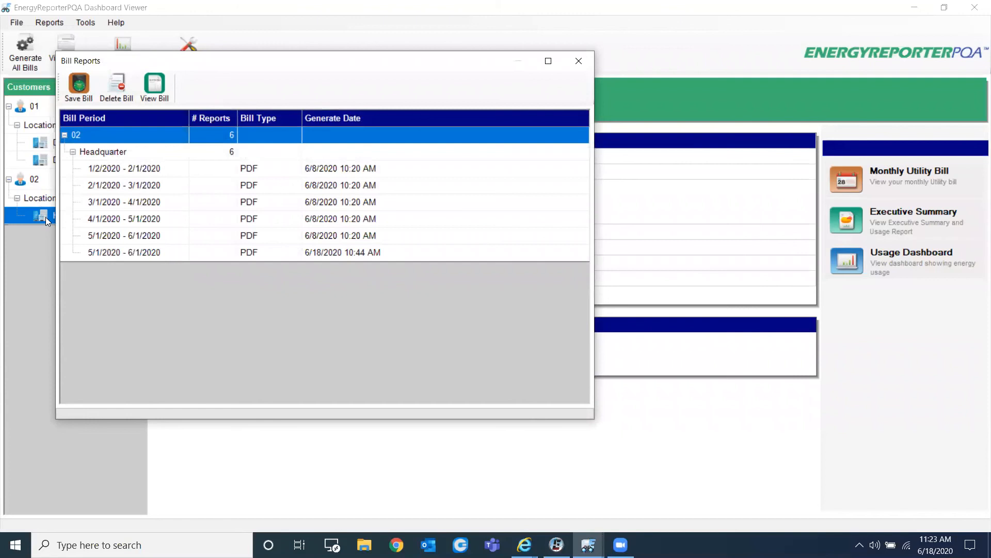
{"action": "double_click", "coordinate": [154, 235]}
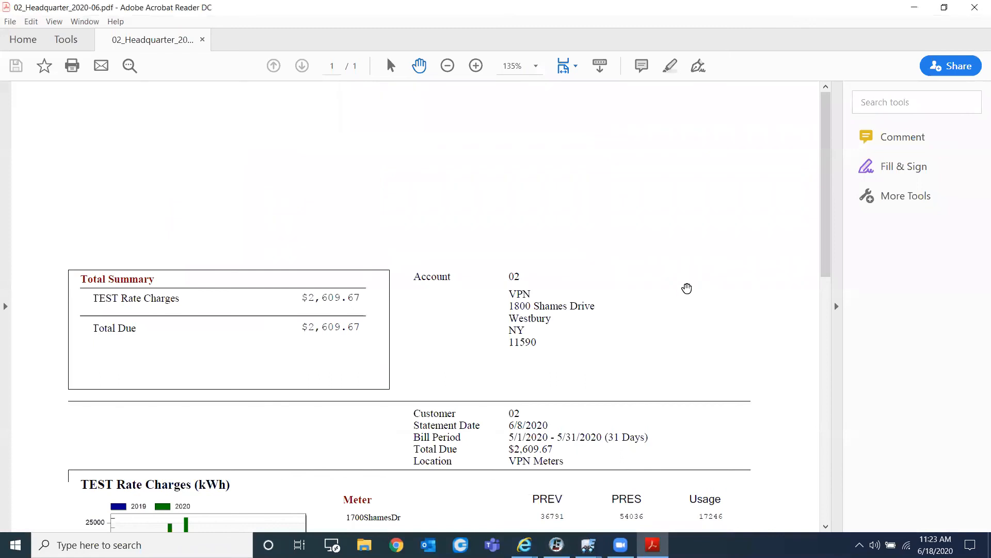
{"action": "scroll", "coordinate": [681, 301], "scroll_direction": "down", "scroll_amount": 5}
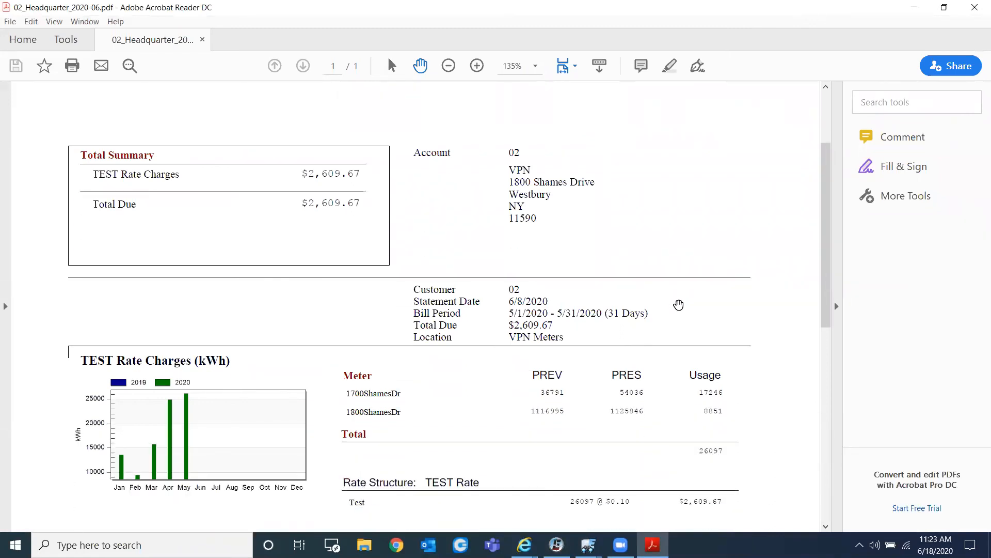
{"action": "scroll", "coordinate": [730, 319], "scroll_direction": "up", "scroll_amount": 4}
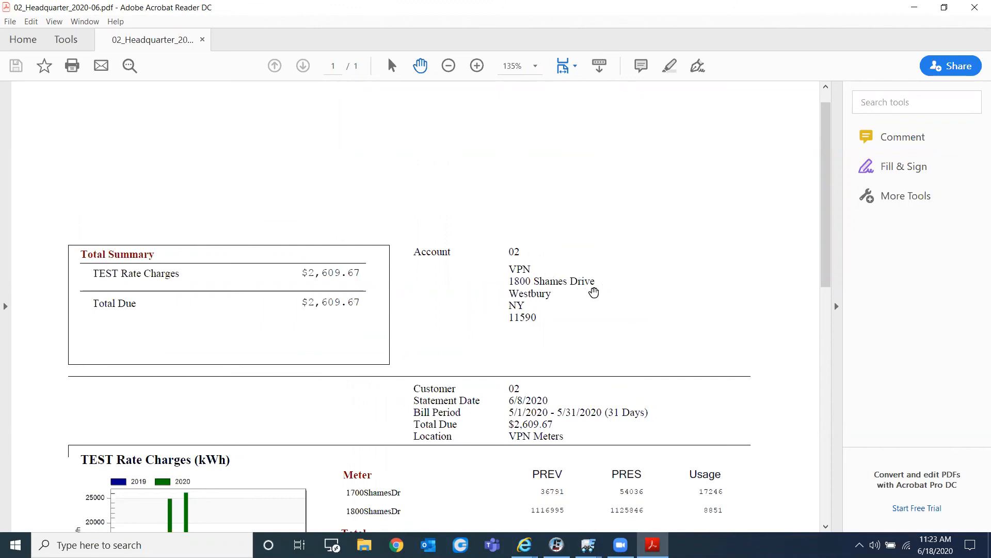
{"action": "scroll", "coordinate": [591, 291], "scroll_direction": "down", "scroll_amount": 2}
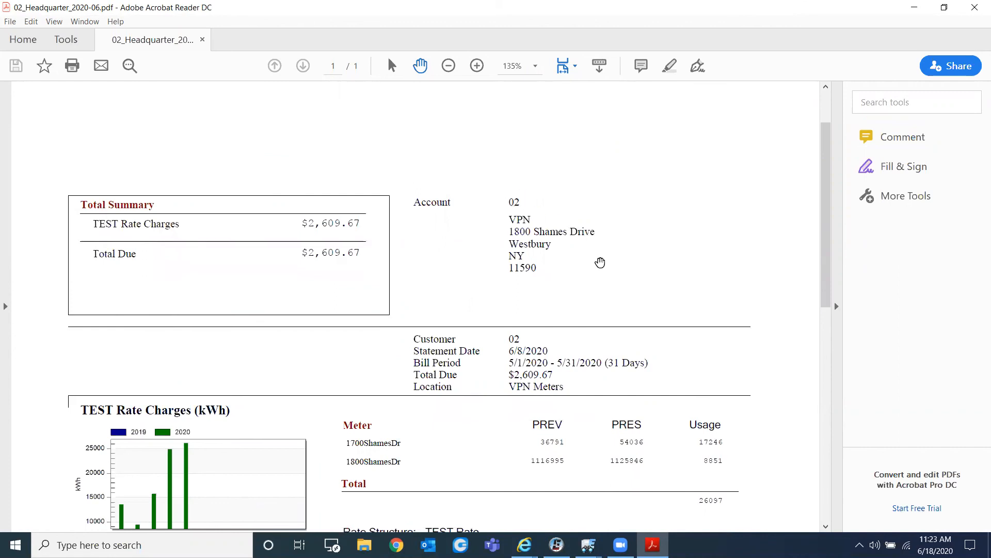
{"action": "scroll", "coordinate": [599, 264], "scroll_direction": "down", "scroll_amount": 3}
{"action": "scroll", "coordinate": [600, 269], "scroll_direction": "down", "scroll_amount": 2}
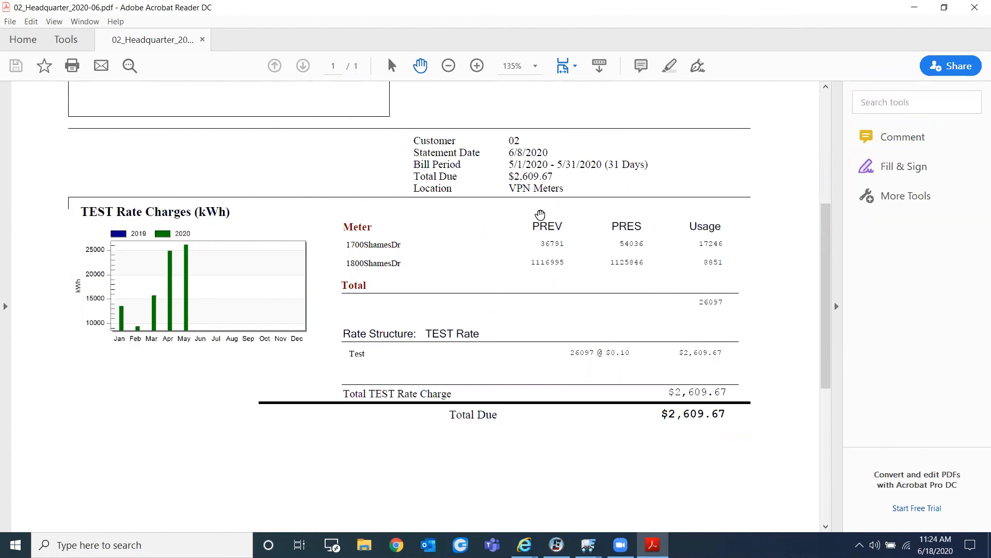
{"action": "scroll", "coordinate": [546, 224], "scroll_direction": "down", "scroll_amount": 1}
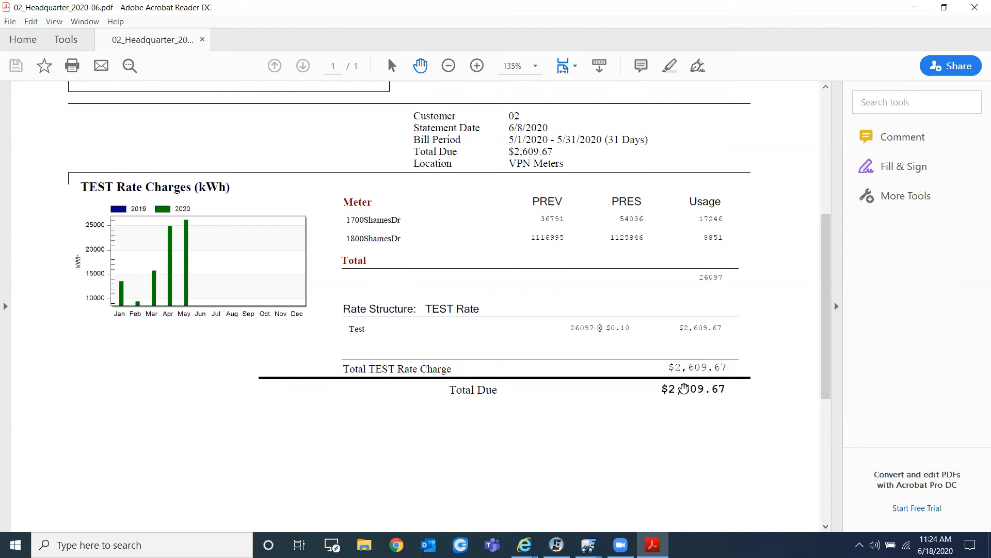
{"action": "scroll", "coordinate": [566, 413], "scroll_direction": "up", "scroll_amount": 6}
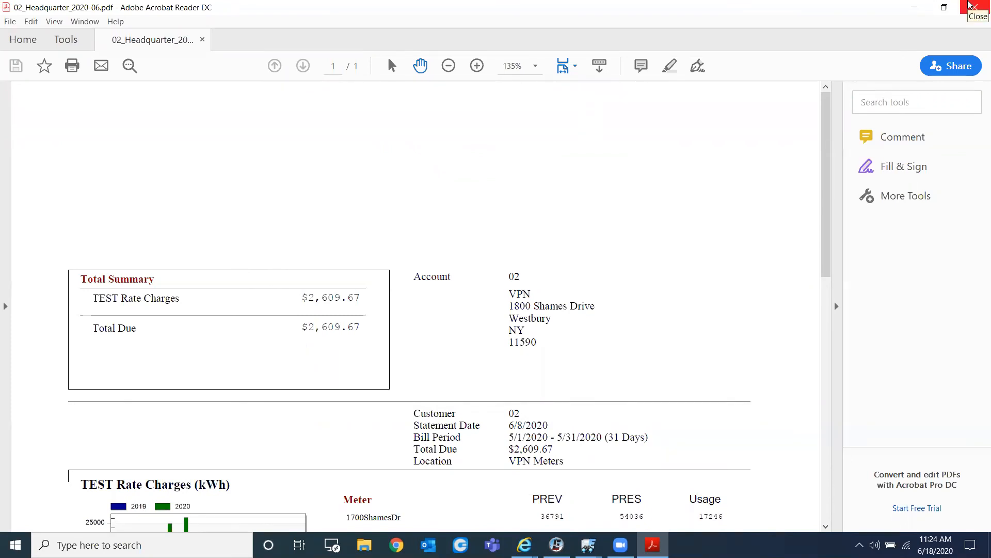
Step: Close the bill PDF and move the Bill Reports window clear of the customer tree
{"action": "left_click", "coordinate": [970, 5]}
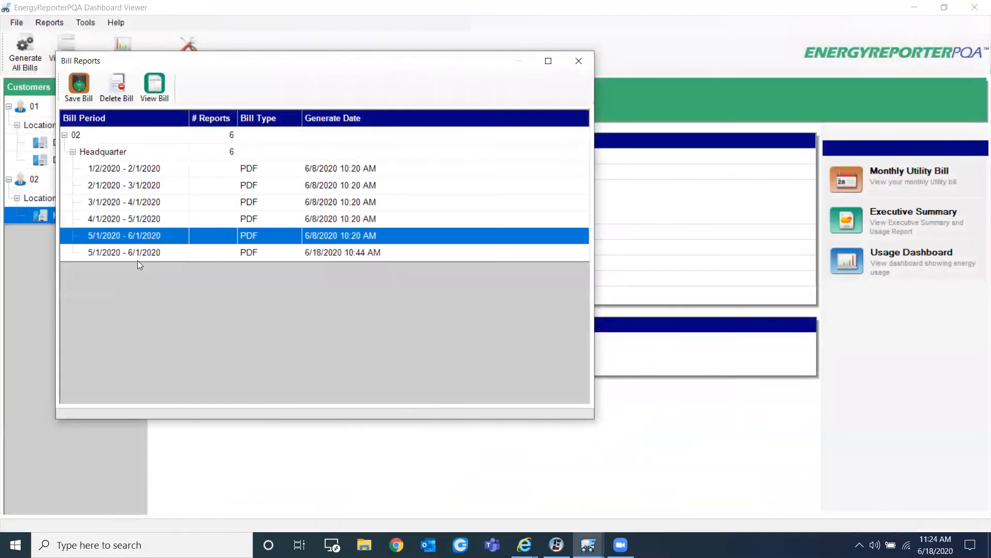
{"action": "left_click_drag", "start_coordinate": [264, 63], "coordinate": [437, 77]}
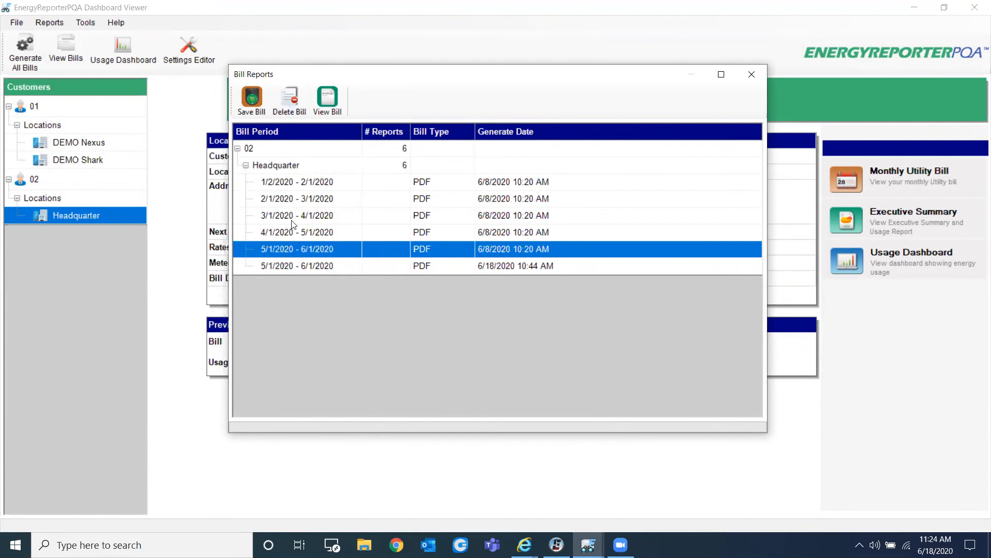
Step: Look through the Headquarter bills for the 4/1/2020 - 5/1/2020 and 5/1/2020 - 6/1/2020 periods and close the Bill Reports window
{"action": "left_click", "coordinate": [288, 234]}
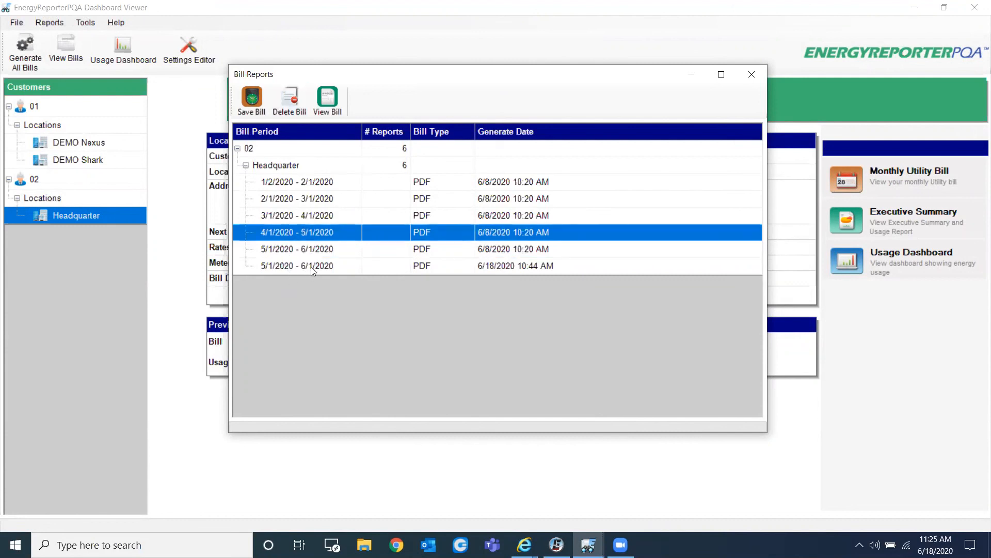
{"action": "left_click", "coordinate": [287, 254]}
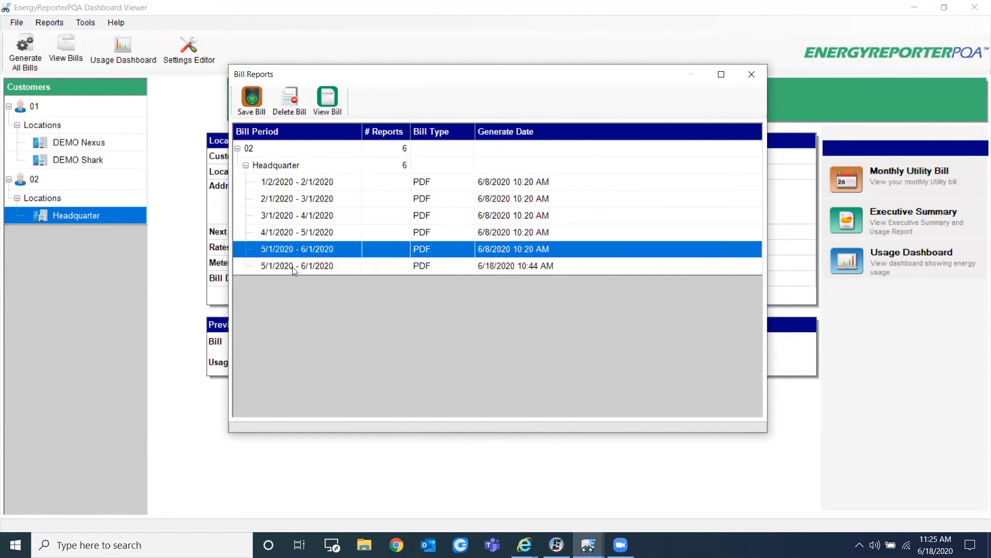
{"action": "left_click", "coordinate": [292, 266]}
{"action": "left_click", "coordinate": [745, 78]}
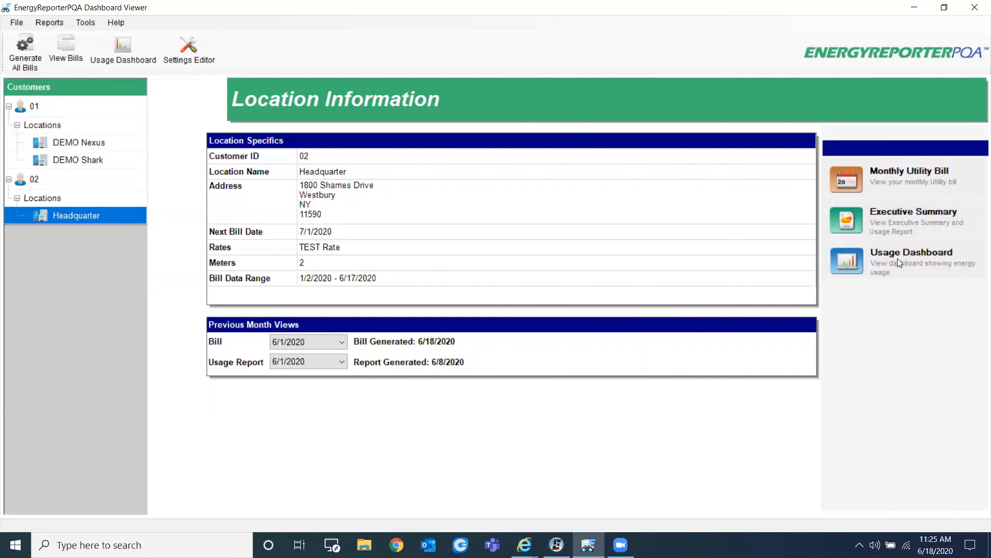
Step: Explore Headquarter's Executive Summary Usage Report options, including channel and generation for all customer locations, dismiss them without viewing a report and close the Dashboard Viewer
{"action": "left_click", "coordinate": [860, 217]}
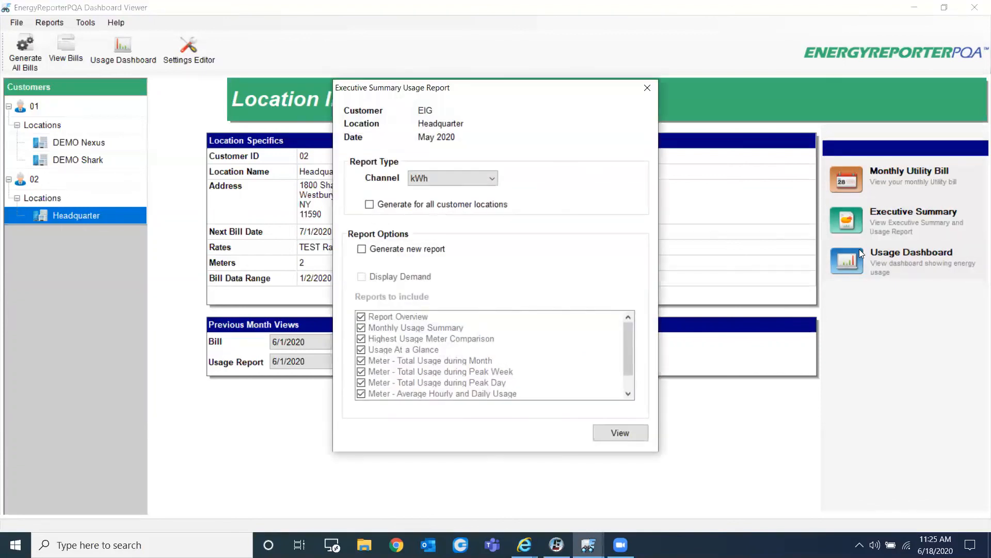
{"action": "left_click_drag", "start_coordinate": [478, 89], "coordinate": [431, 84]}
{"action": "left_click", "coordinate": [395, 172]}
{"action": "left_click", "coordinate": [394, 170]}
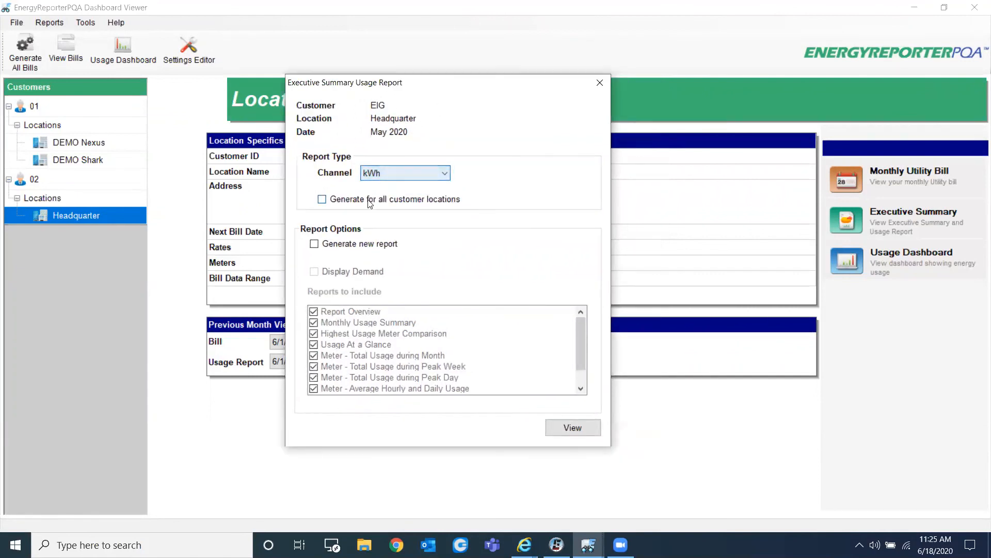
{"action": "left_click", "coordinate": [396, 205]}
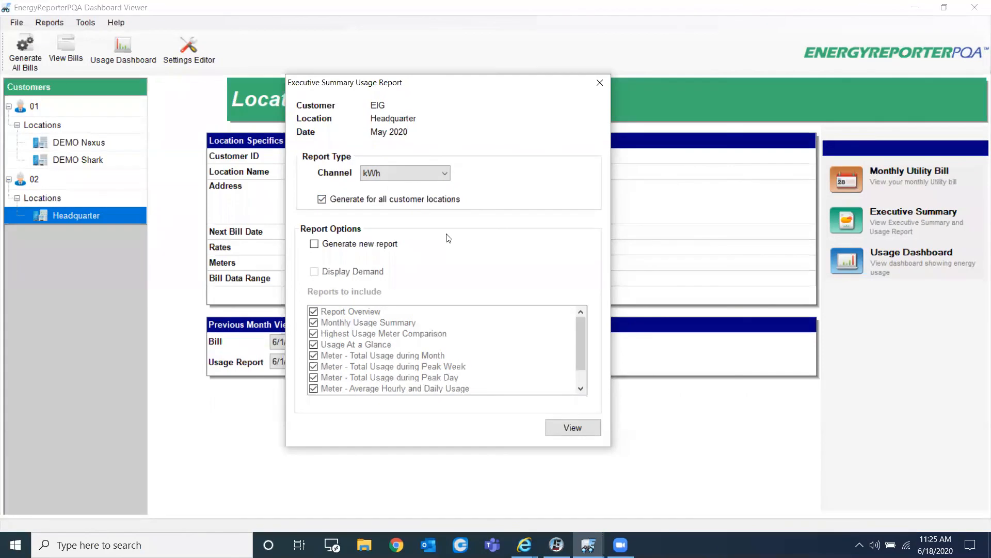
{"action": "left_click", "coordinate": [601, 83]}
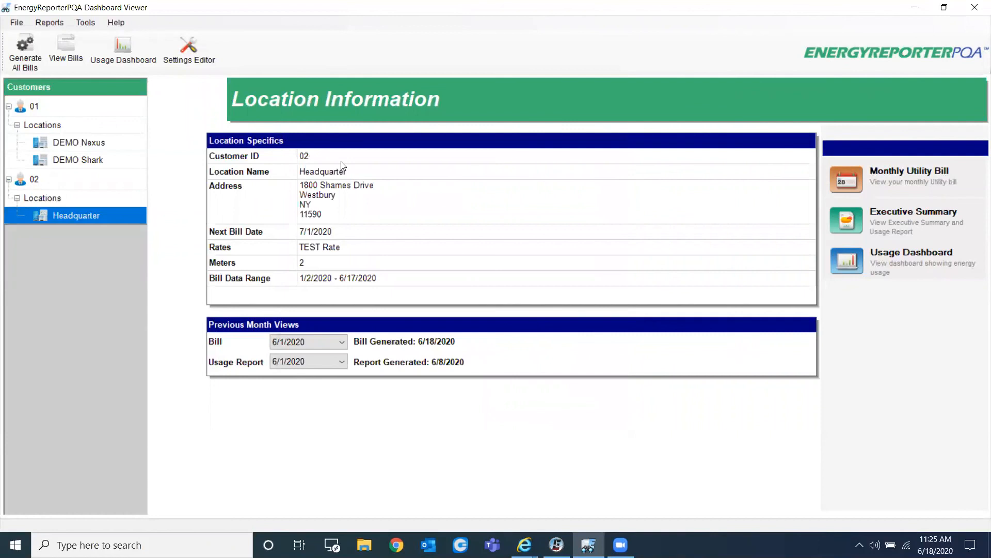
{"action": "left_click", "coordinate": [976, 6]}
{"action": "left_click", "coordinate": [502, 310]}
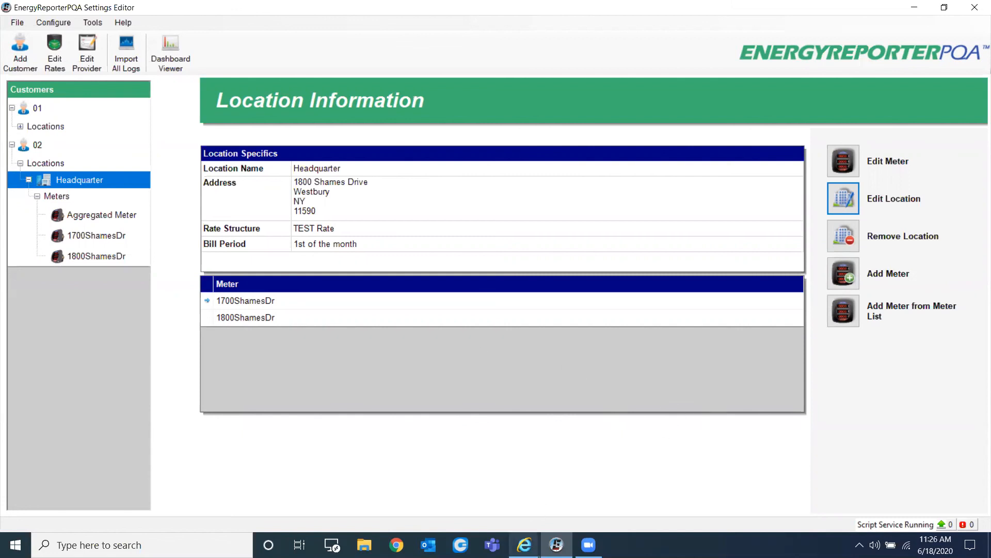
Step: Switch to Internet Explorer to view the CommunicatorPQA product page's download option, and minimize the open windows to show the desktop
{"action": "mouse_move", "coordinate": [525, 545]}
{"action": "left_click", "coordinate": [467, 494]}
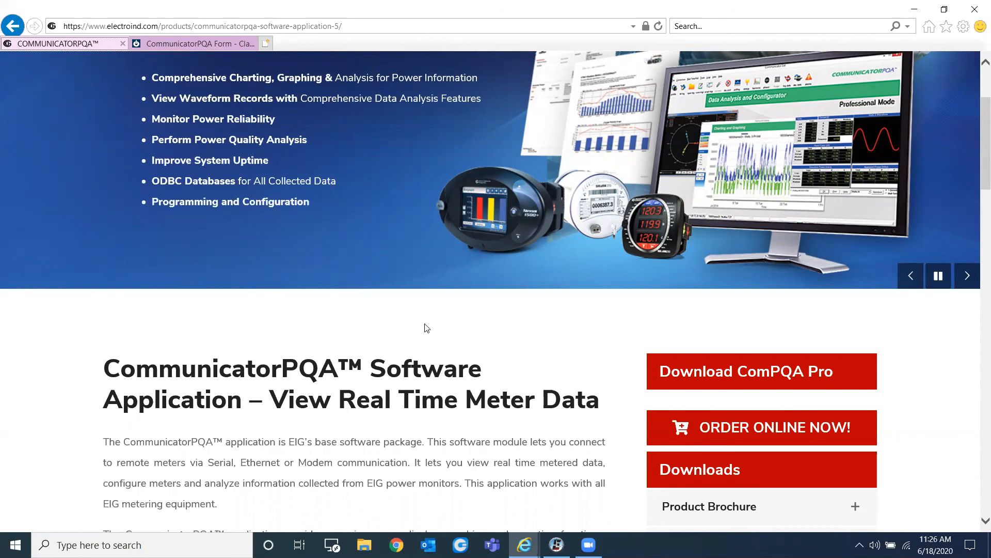
{"action": "scroll", "coordinate": [425, 326], "scroll_direction": "up", "scroll_amount": 3}
{"action": "scroll", "coordinate": [535, 276], "scroll_direction": "down", "scroll_amount": 3}
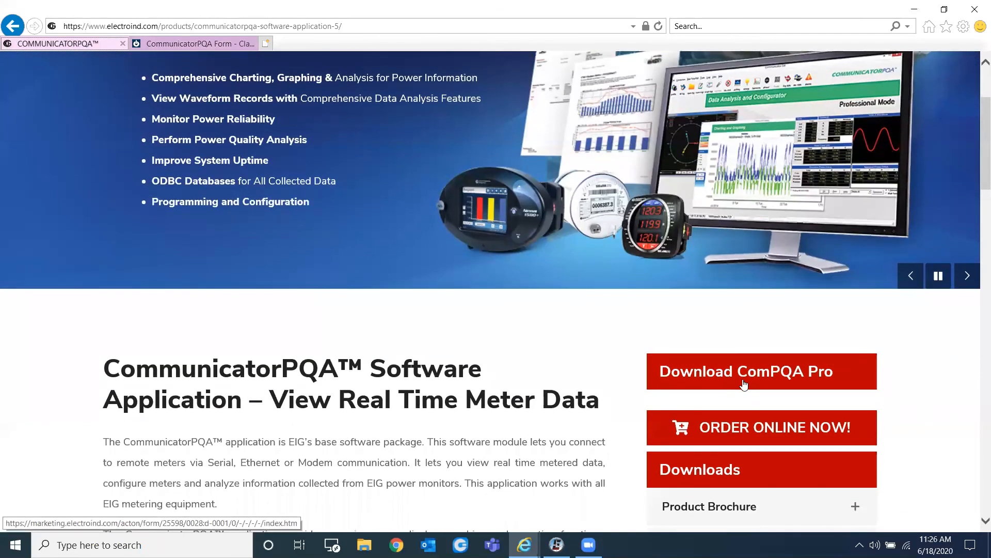
{"action": "left_click", "coordinate": [915, 8]}
{"action": "left_click", "coordinate": [915, 6]}
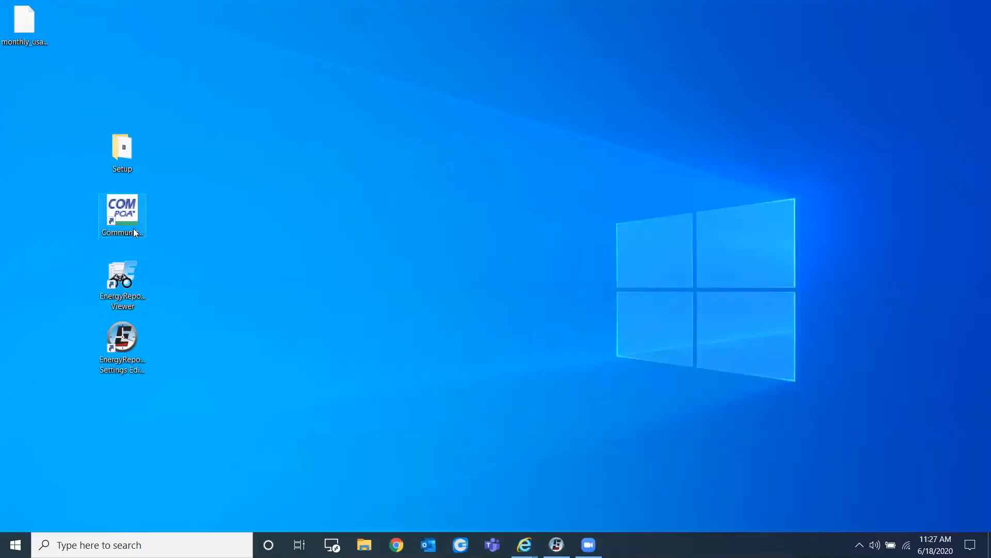